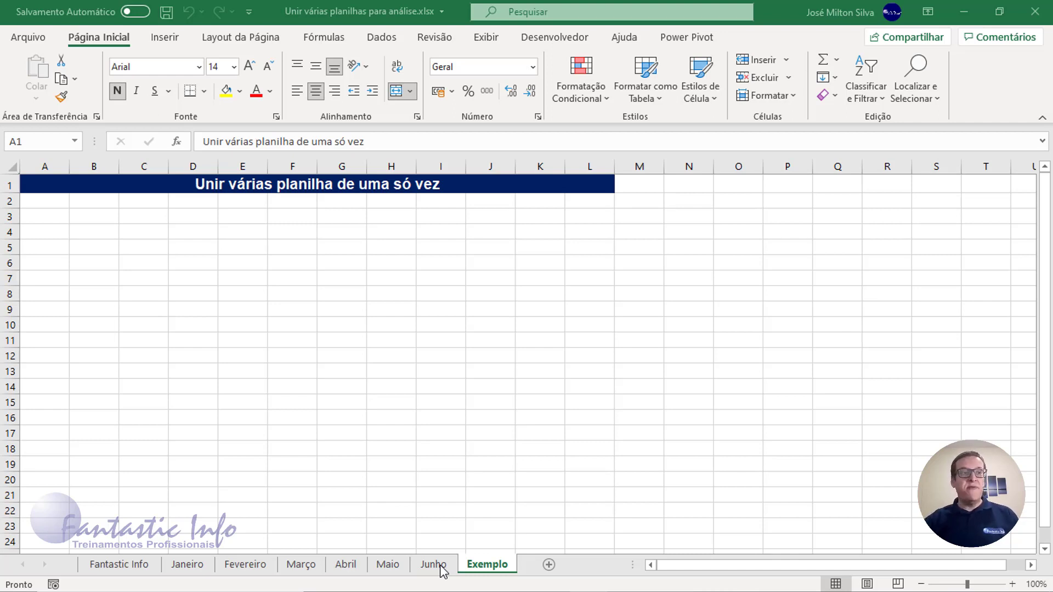
- Examine the monthly tables on the Janeiro, Fevereiro, Março, Abril and Maio sheets
click(196, 564)
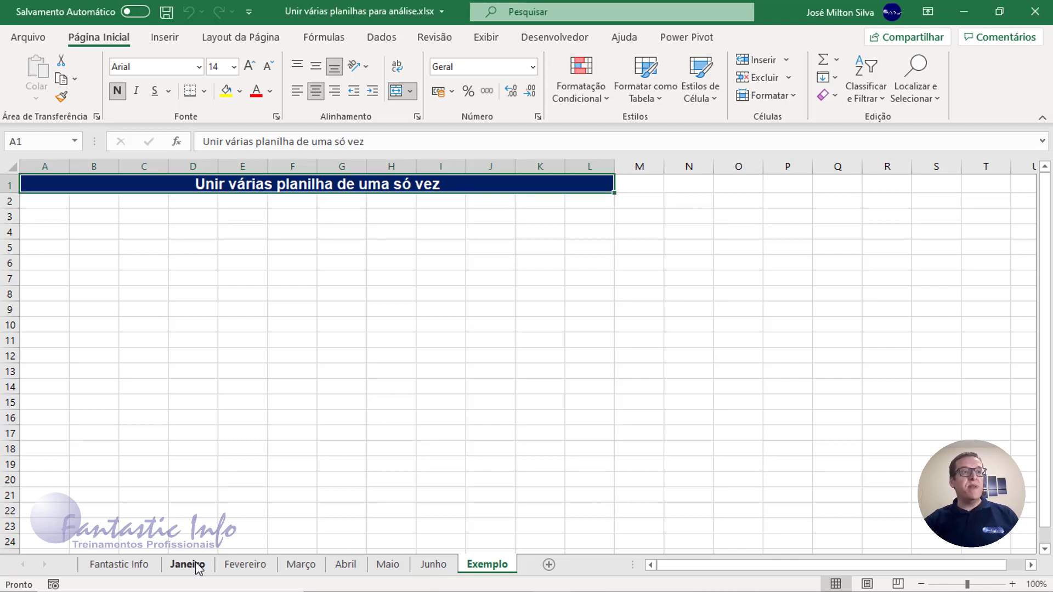
click(196, 565)
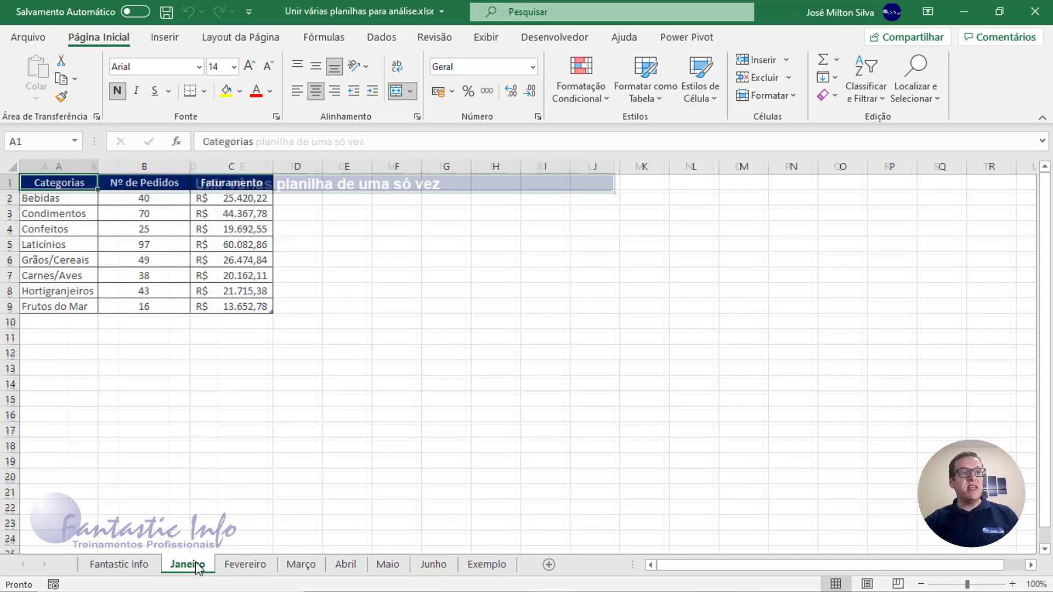
click(252, 568)
click(301, 567)
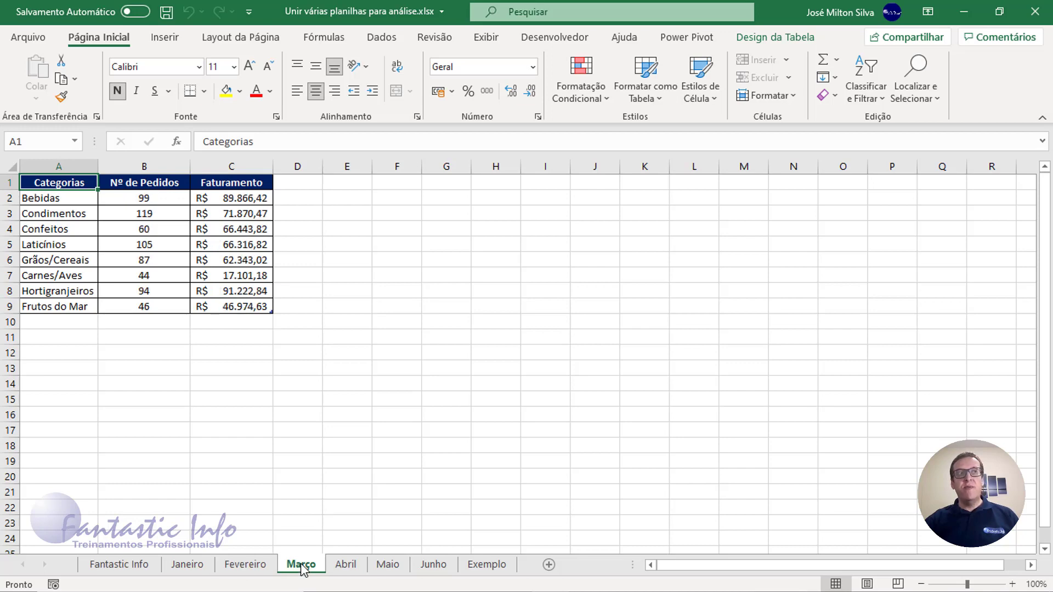
click(344, 570)
click(384, 572)
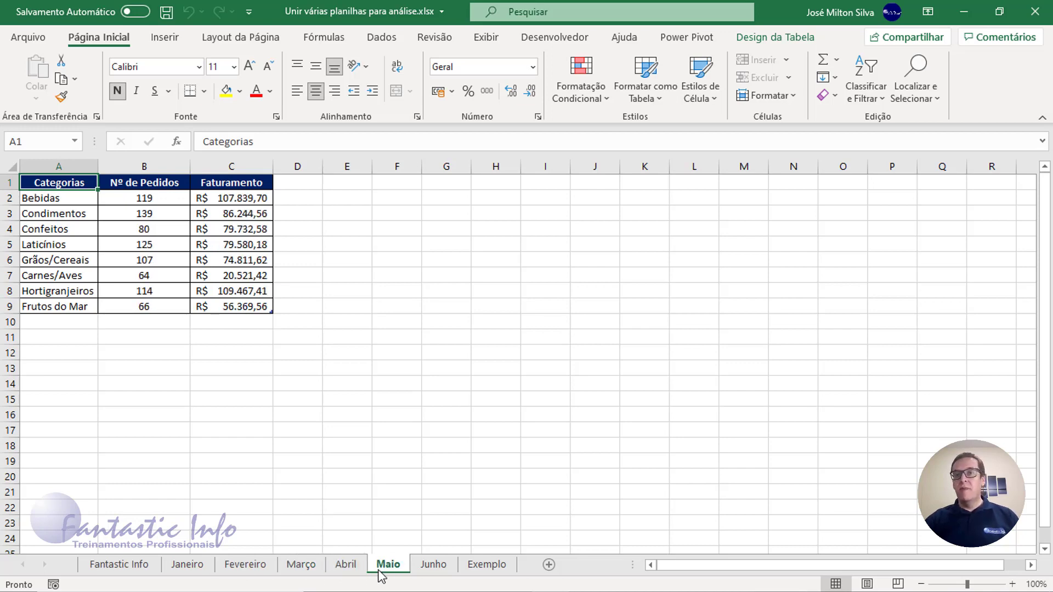
- Copy the whole Janeiro table, including its headers, and paste it at cell A3 of the Exemplo sheet
click(181, 576)
drag(59, 182, 227, 306)
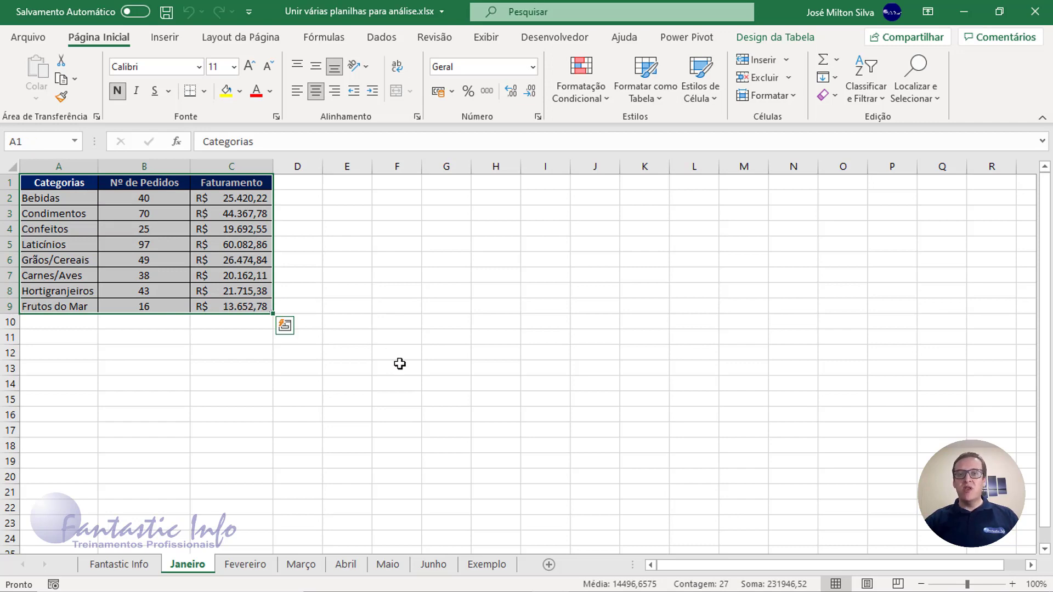
click(490, 568)
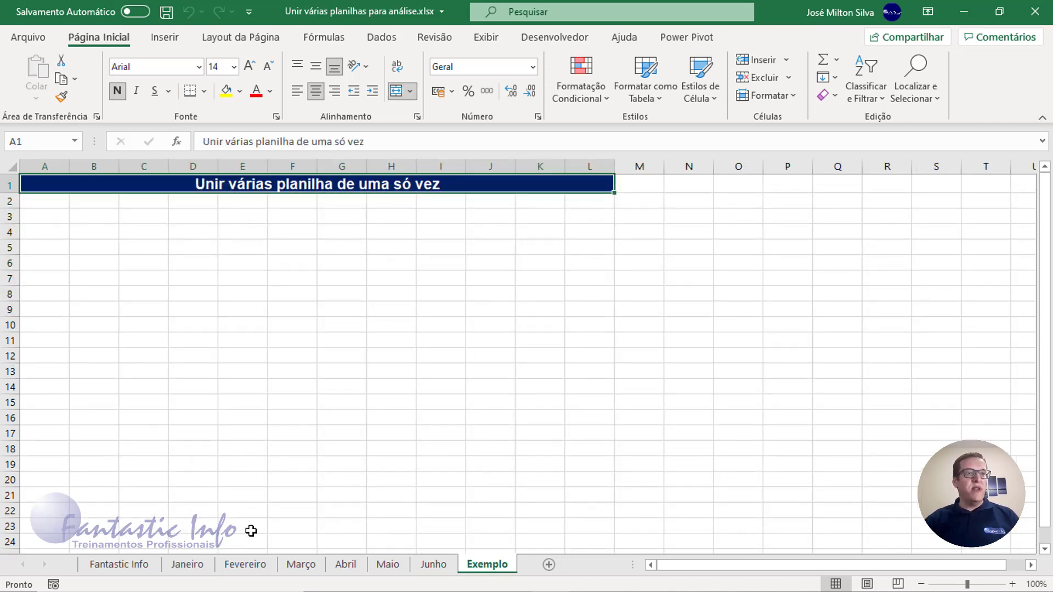
click(195, 568)
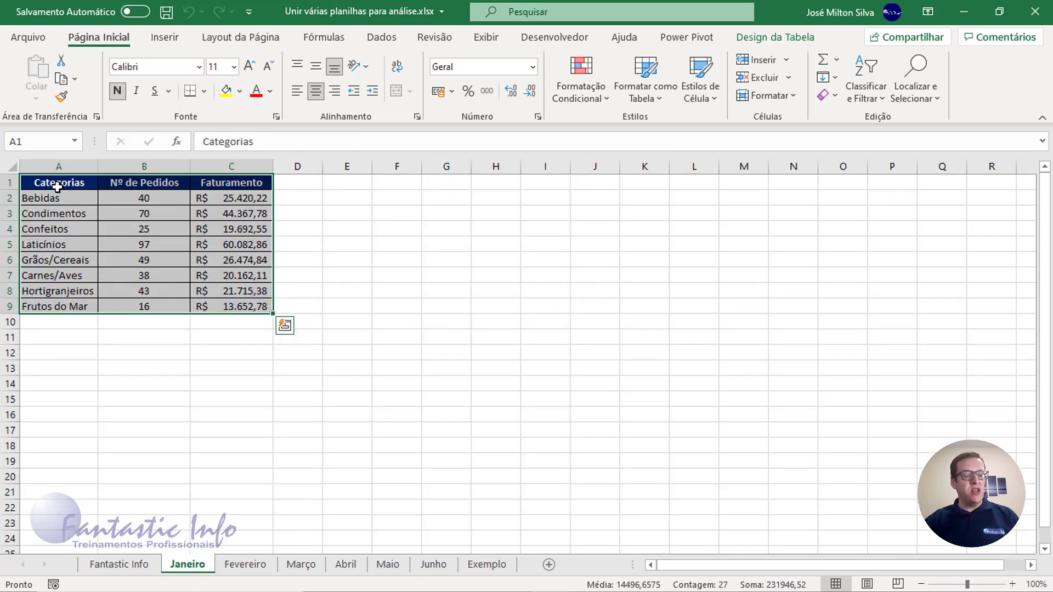
key(ctrl+c)
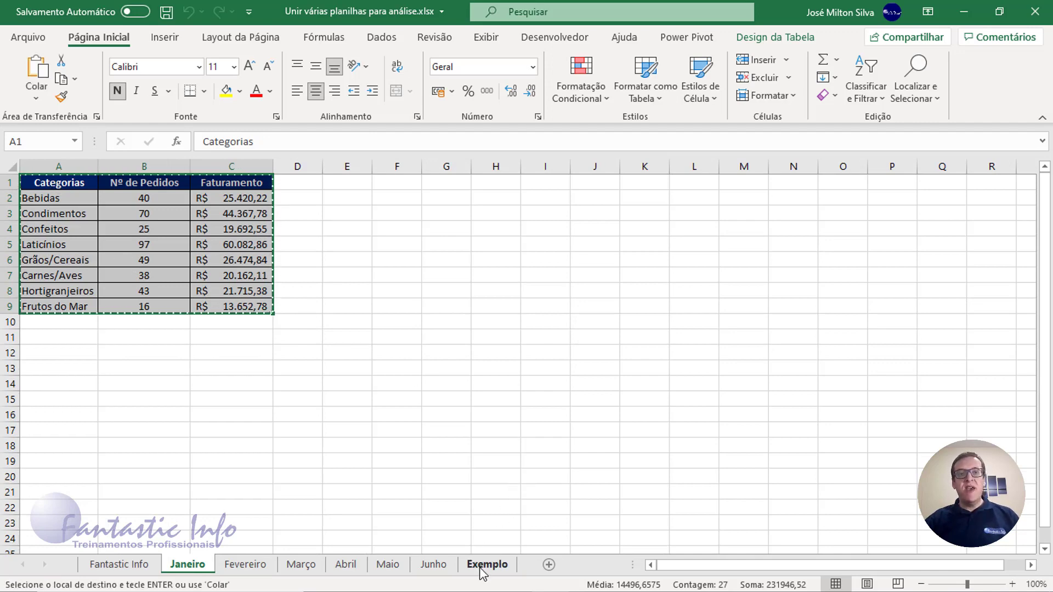
click(482, 564)
click(36, 207)
click(40, 214)
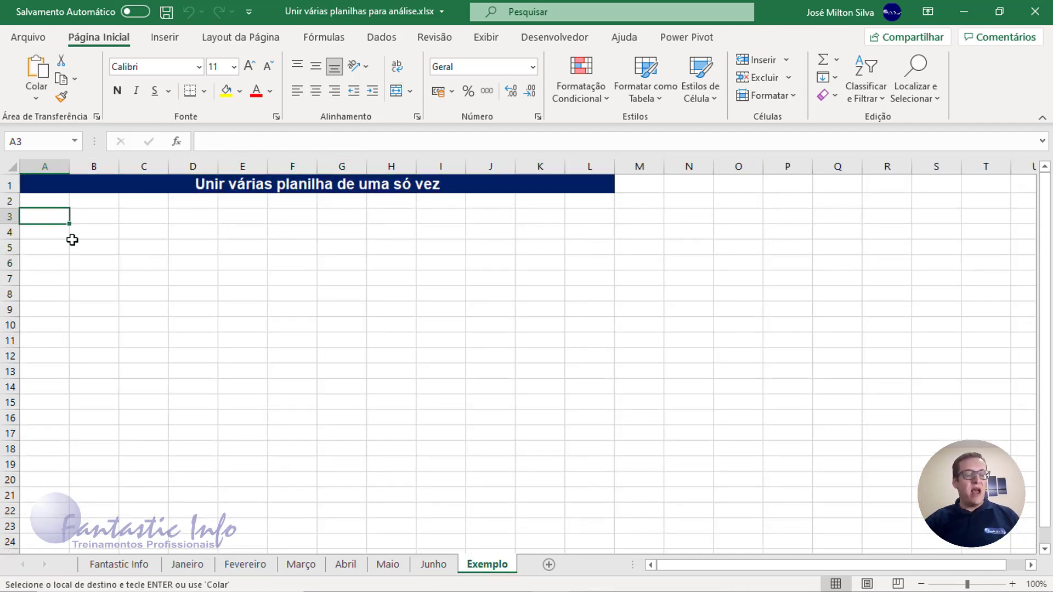
key(ctrl+v)
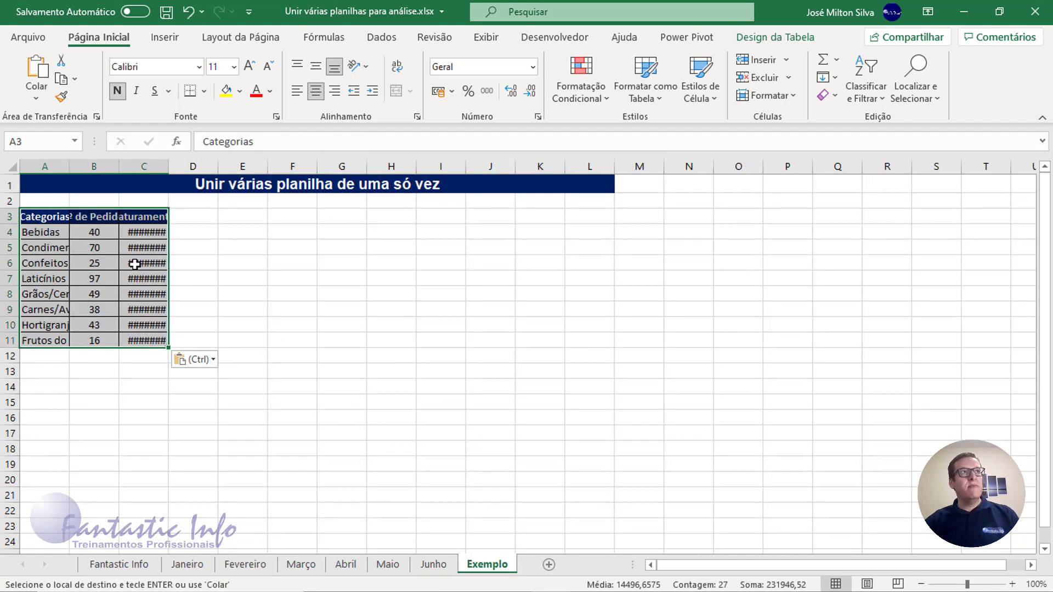
- Auto-fit the widths of columns A, B and C on the Exemplo sheet to their contents
double_click(169, 166)
double_click(118, 165)
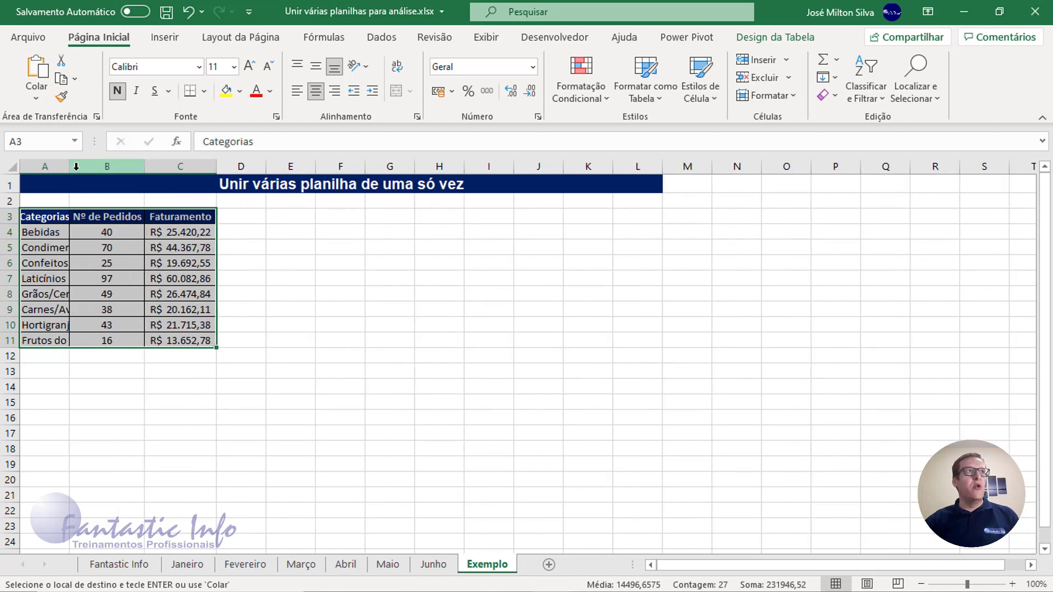
double_click(68, 169)
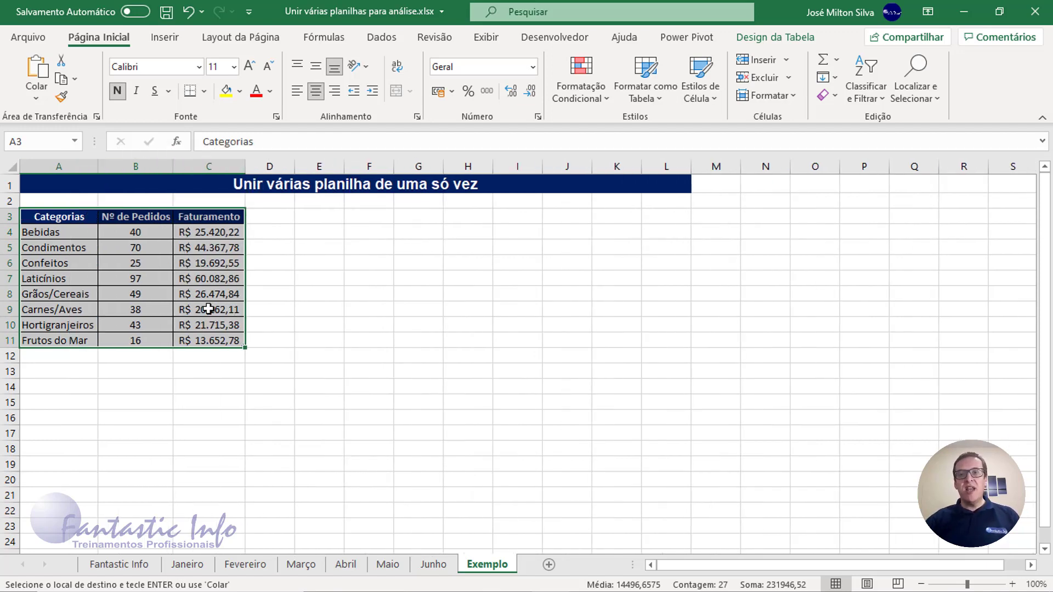
- Append the Fevereiro table's data rows without headers at A12 of the Exemplo sheet and widen column C slightly
click(245, 564)
drag(37, 198, 228, 306)
key(ctrl+c)
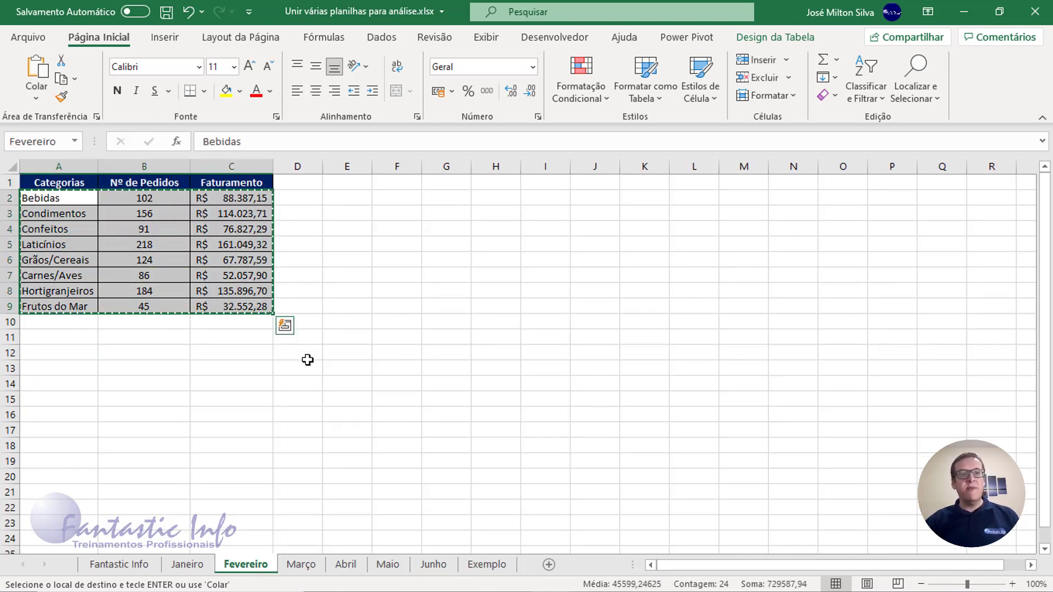
click(471, 563)
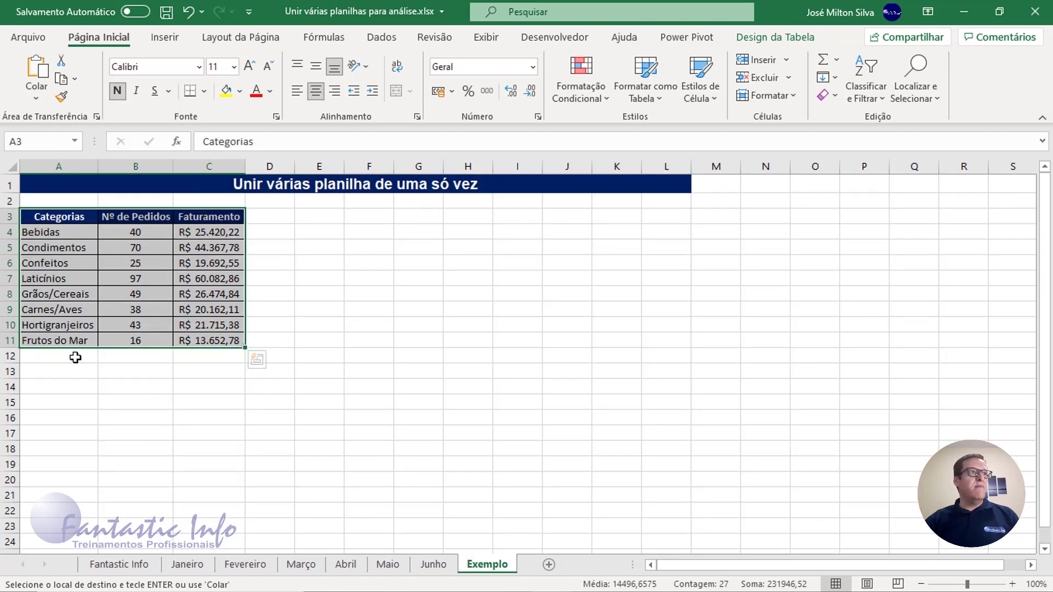
click(63, 354)
key(ctrl+v)
key(ctrl)
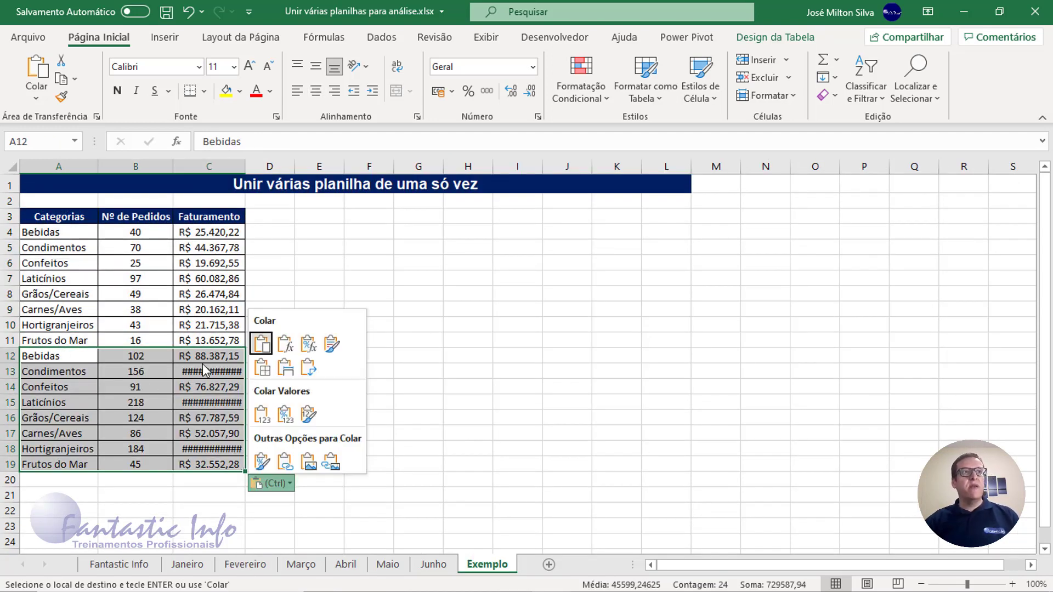
key(ctrl)
drag(243, 170, 249, 170)
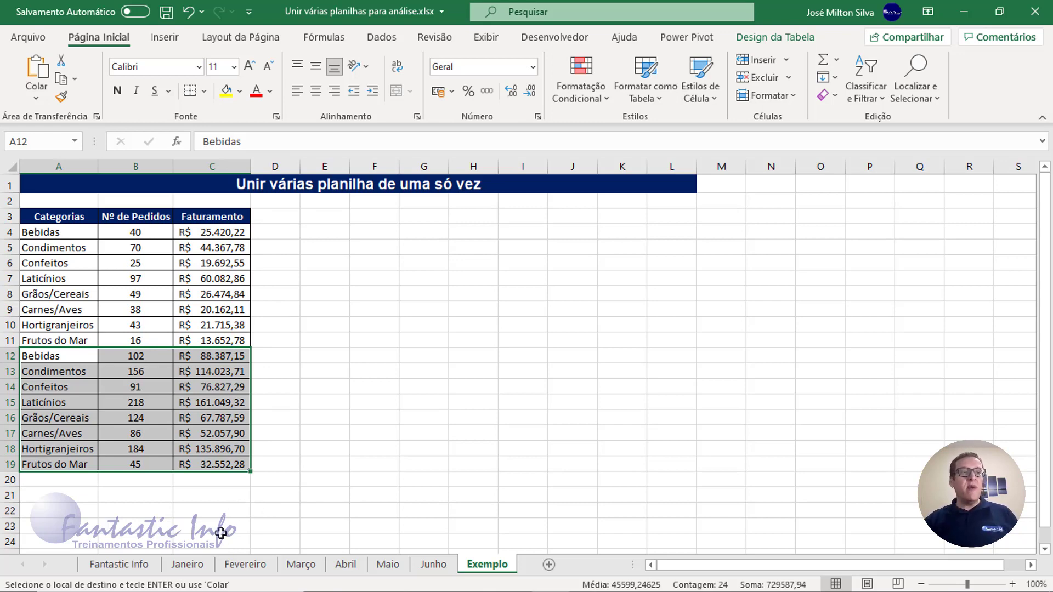
- Recheck the Janeiro and Fevereiro source sheets against the combined table on the Exemplo sheet
click(196, 568)
click(245, 566)
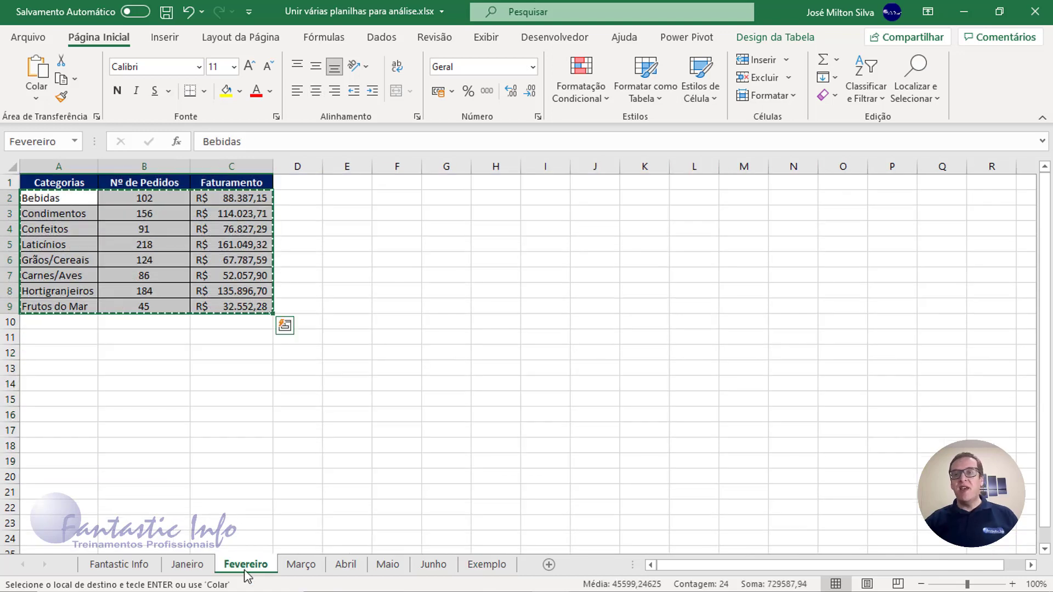
click(484, 567)
key(ctrl+v)
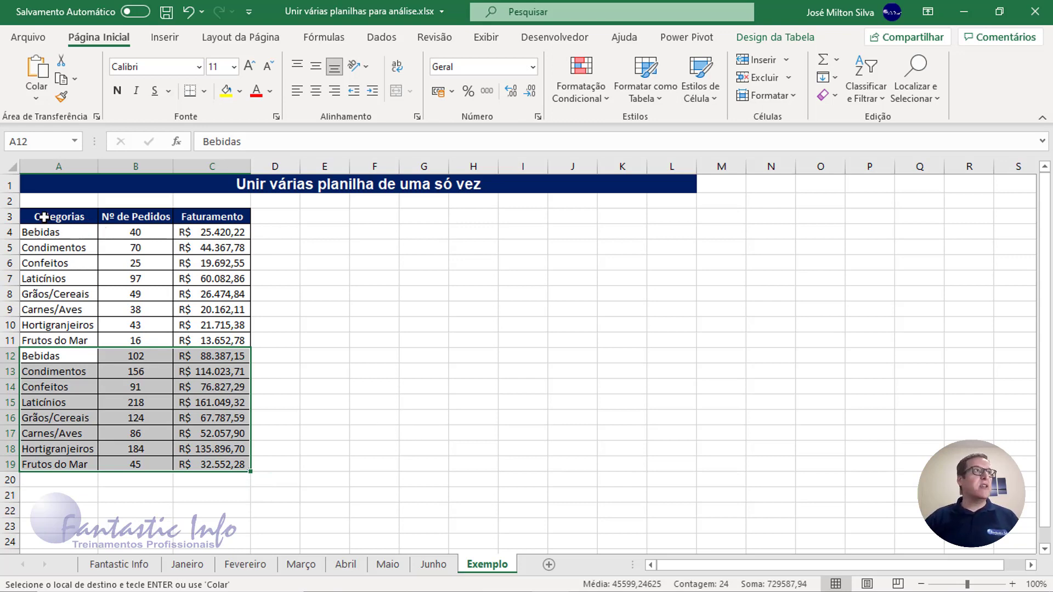
drag(54, 217, 255, 478)
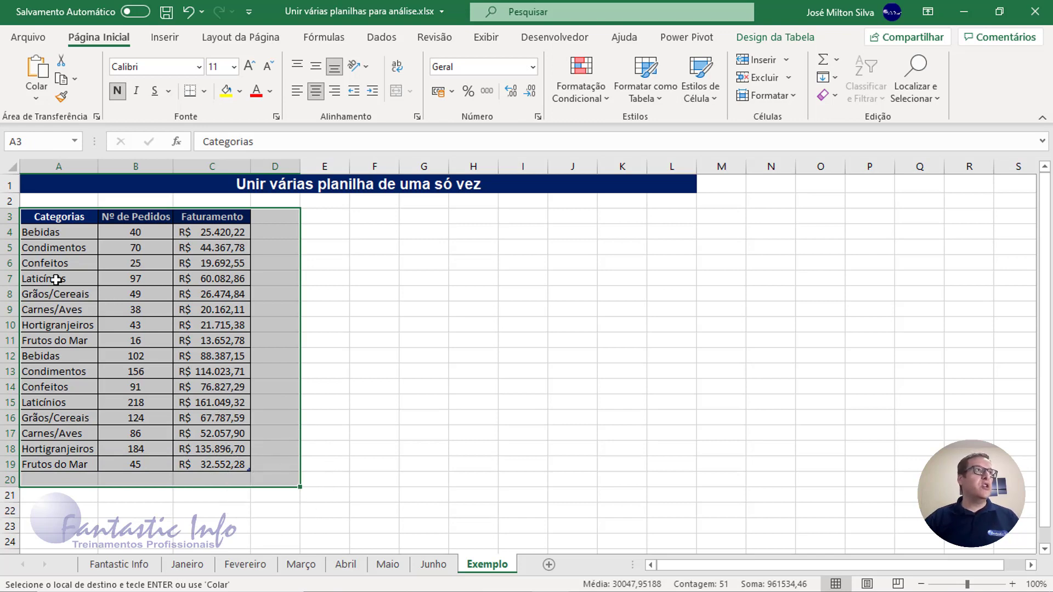
right_click(67, 218)
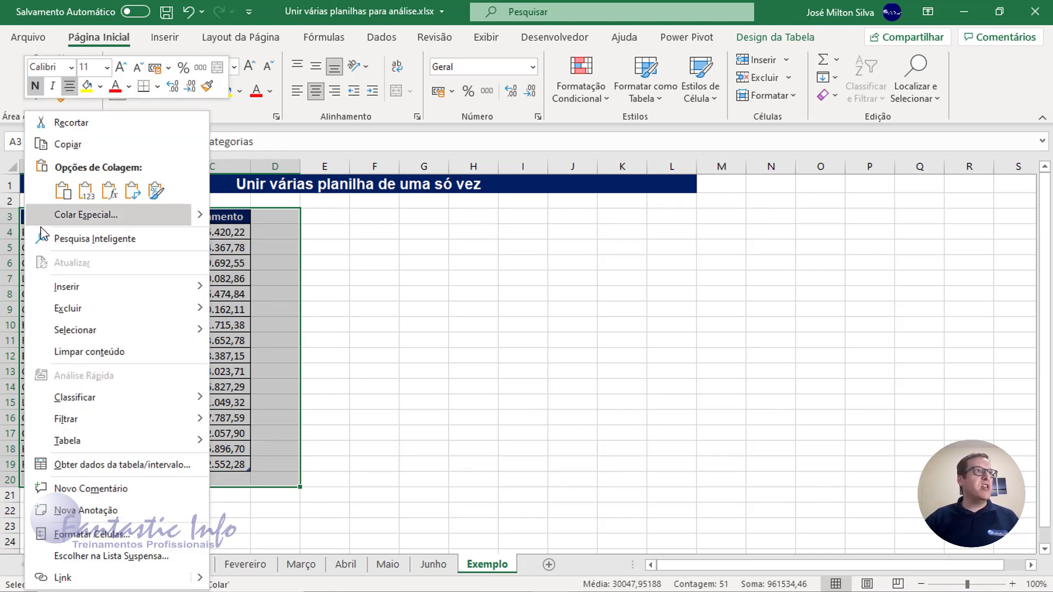
mouse_move(78, 310)
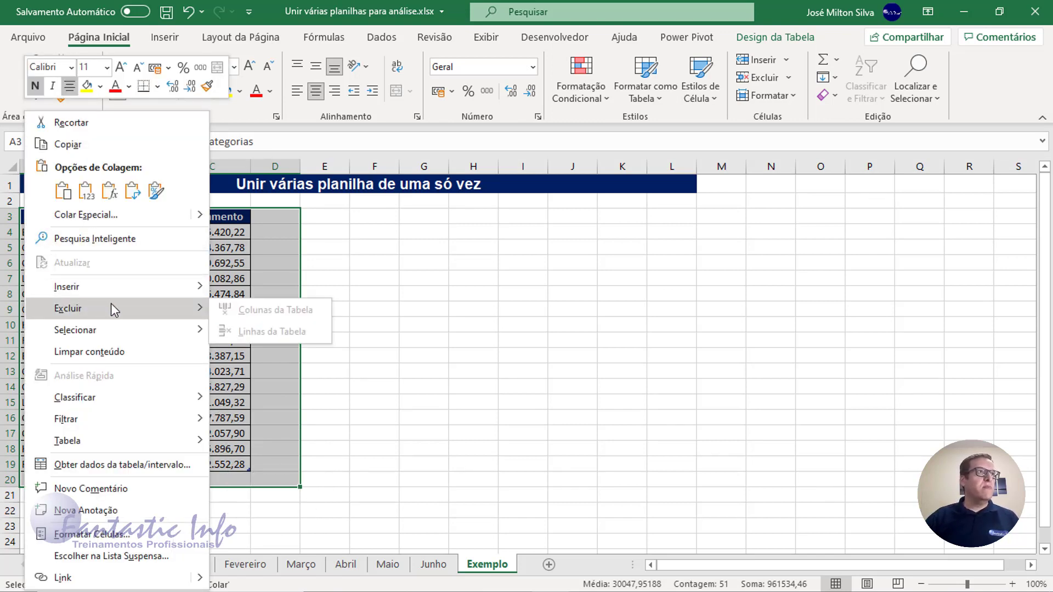
key(Escape)
- Delete all table rows of the combined range A3:C19 on the Exemplo sheet
drag(62, 218, 220, 464)
right_click(155, 324)
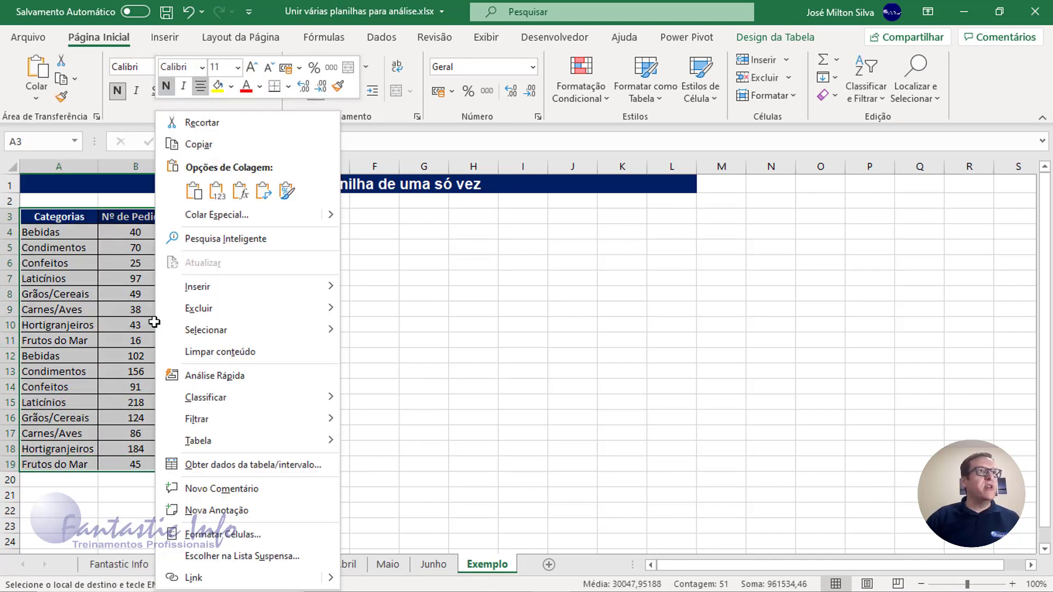
mouse_move(205, 311)
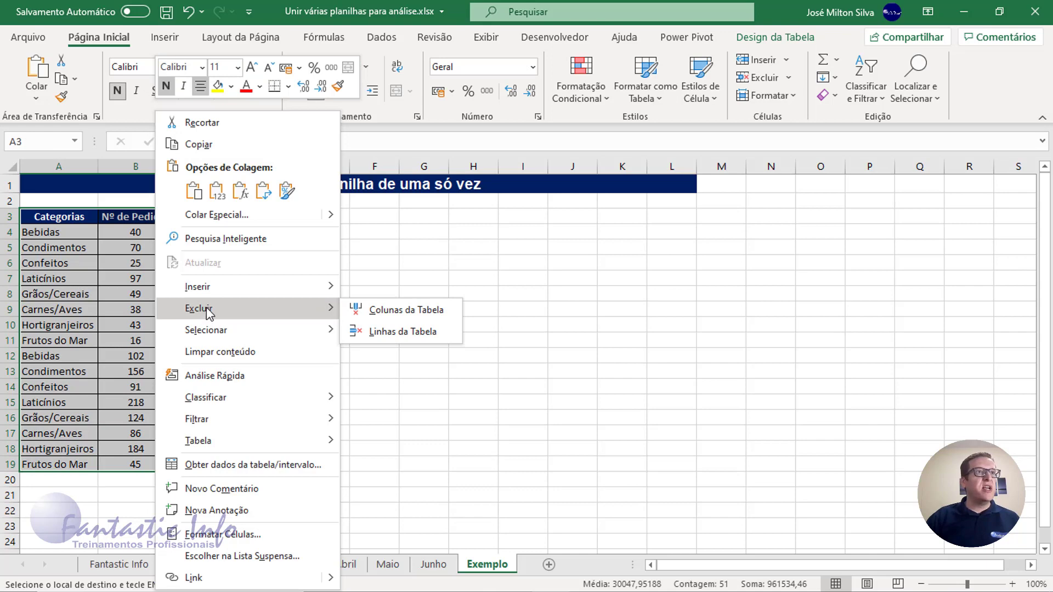
click(400, 332)
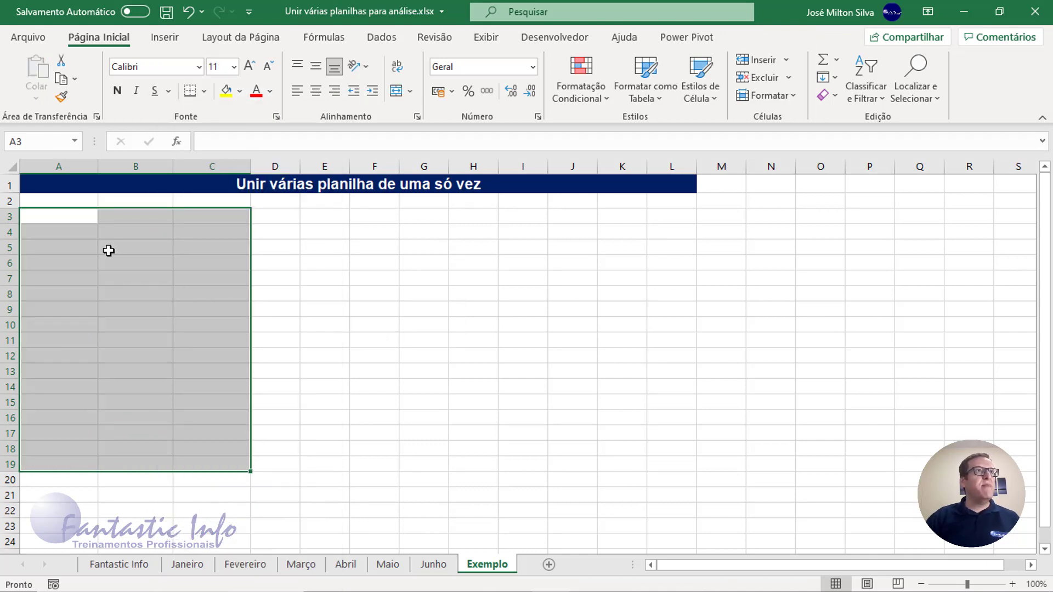
click(81, 218)
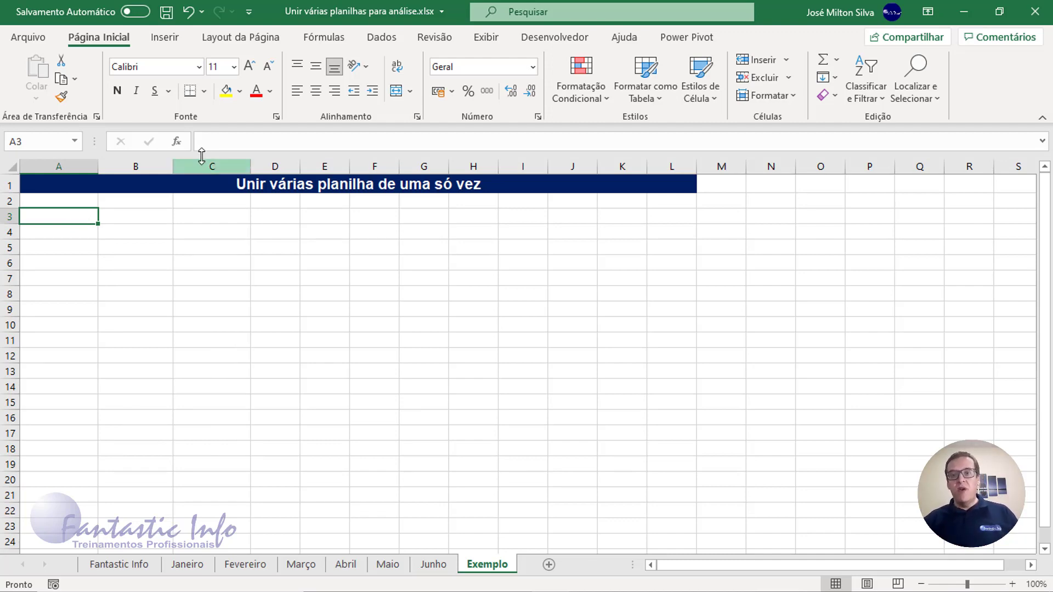
- Check the name assigned to the table on the Janeiro sheet in its table design properties
click(188, 564)
click(78, 187)
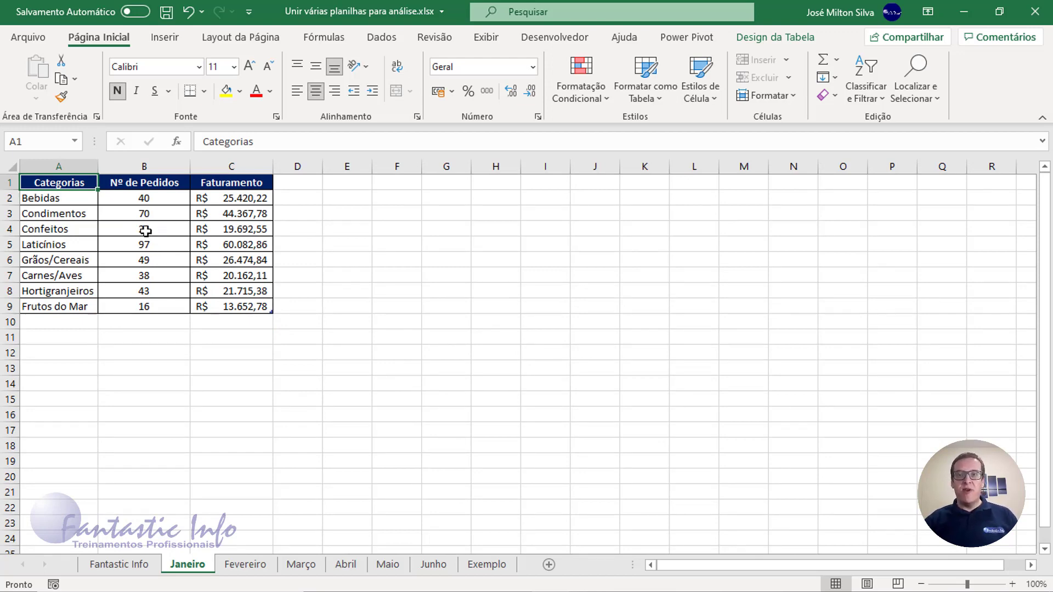
click(778, 40)
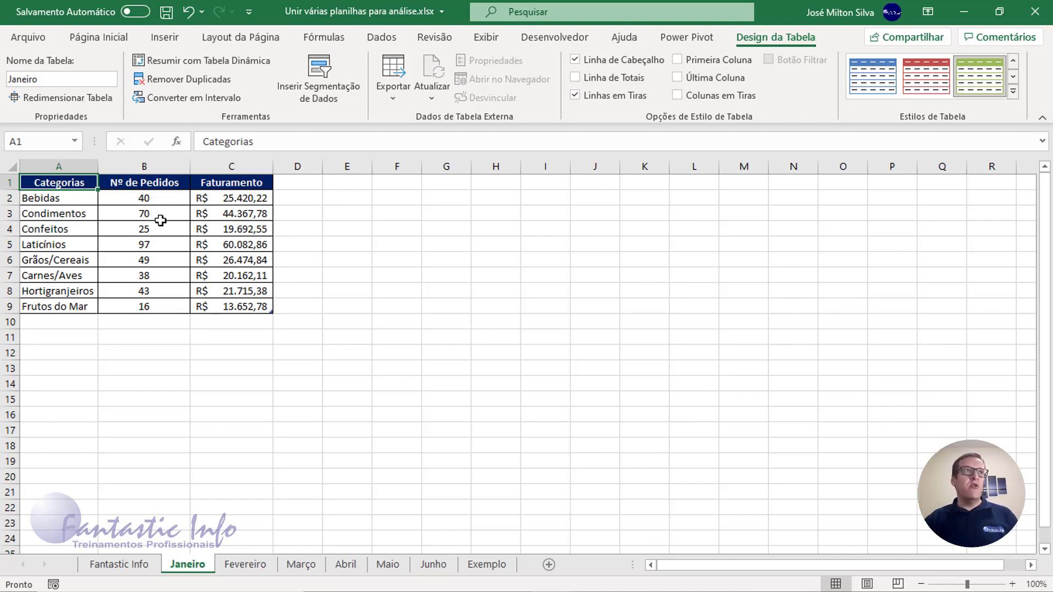
click(121, 235)
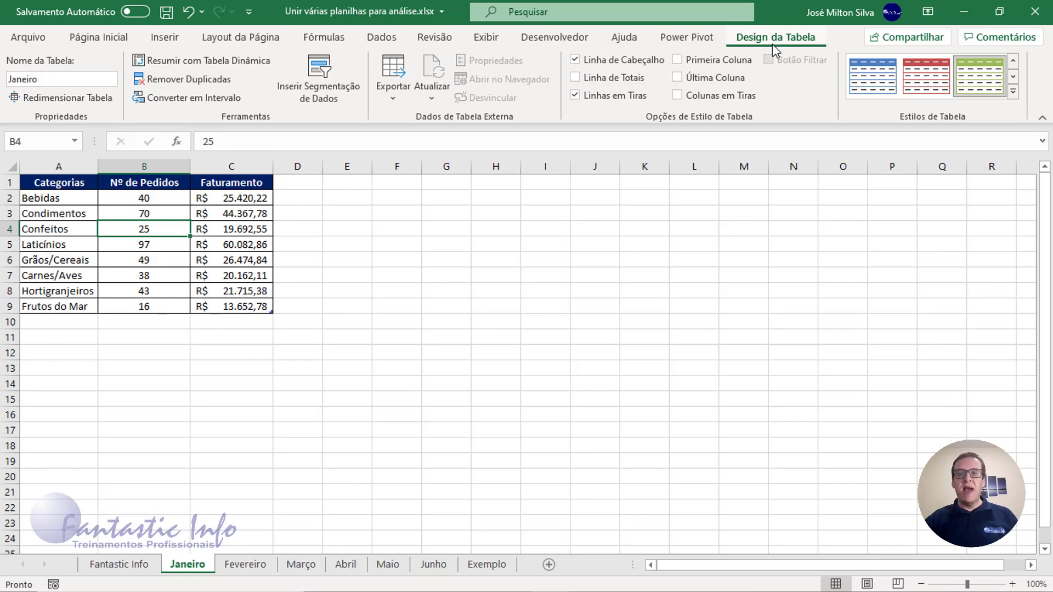
click(44, 80)
click(42, 79)
key(ctrl)
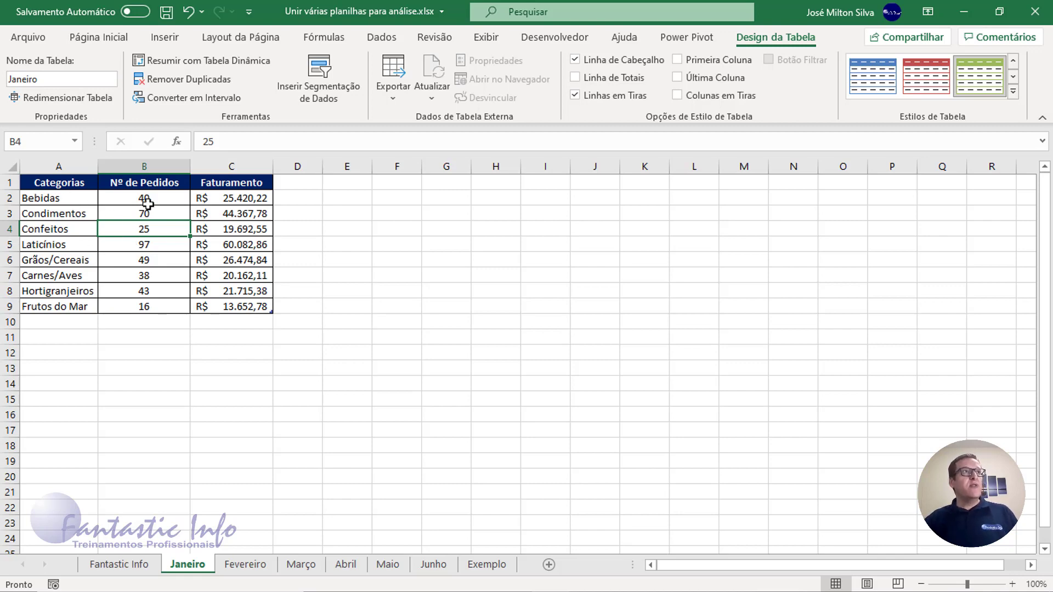
- Load the Janeiro table into Power Query from its range and remove the query's Tipo Alterado step
drag(46, 183, 218, 310)
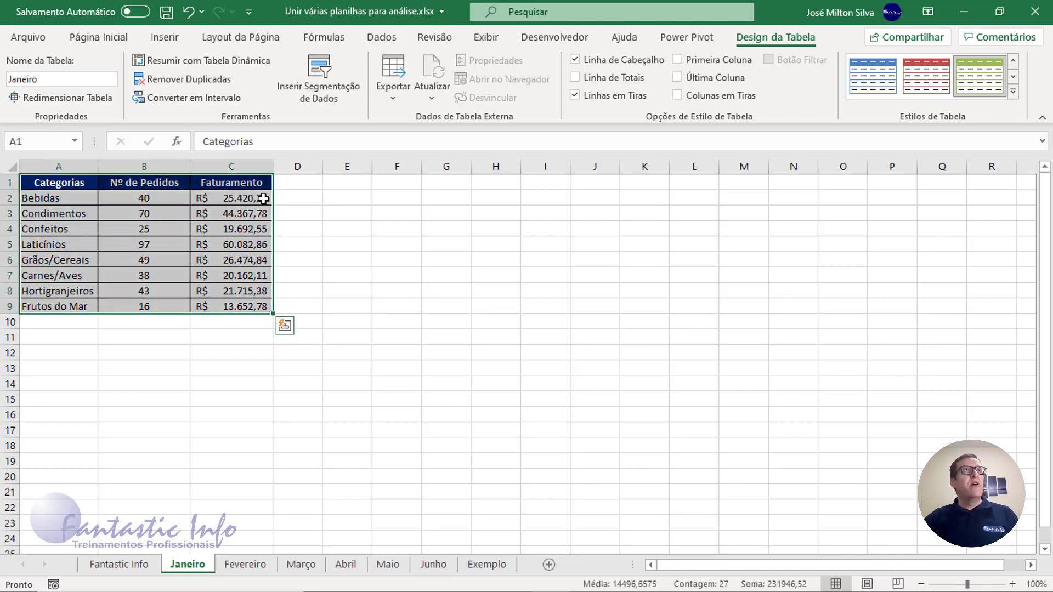
click(382, 37)
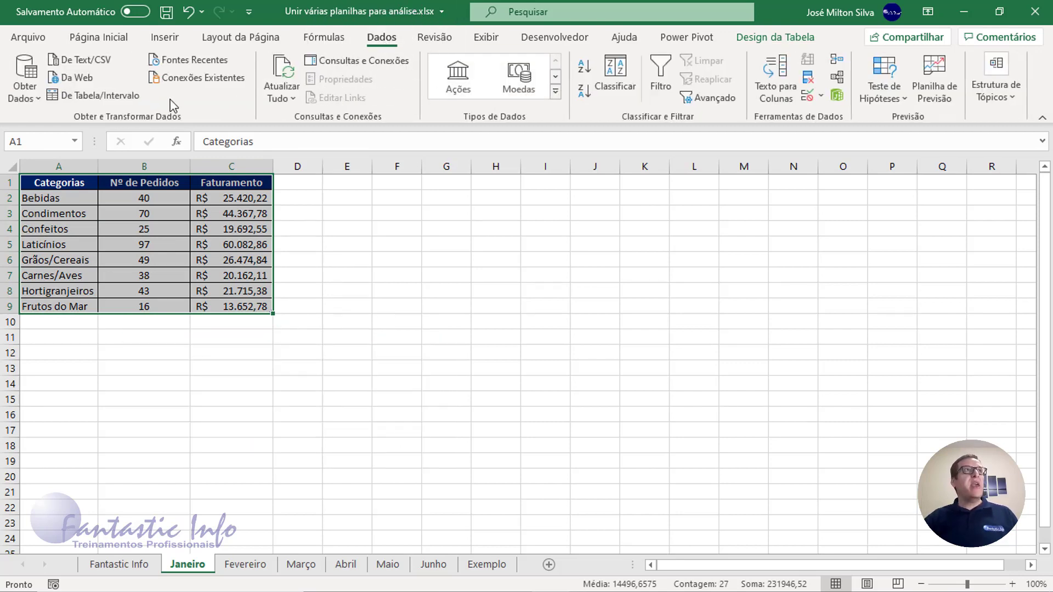
click(84, 99)
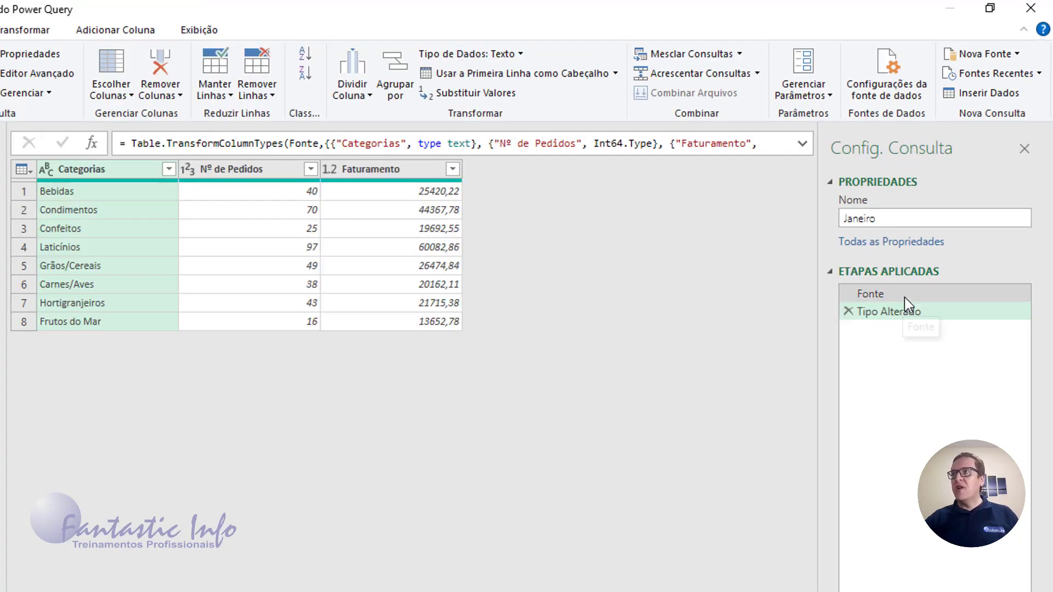
click(907, 288)
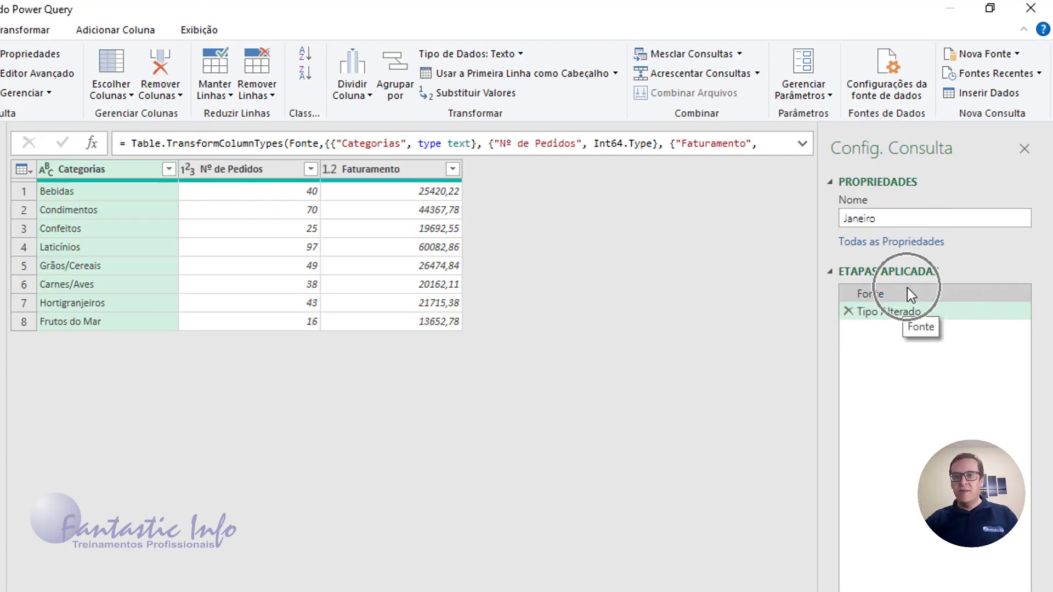
click(848, 313)
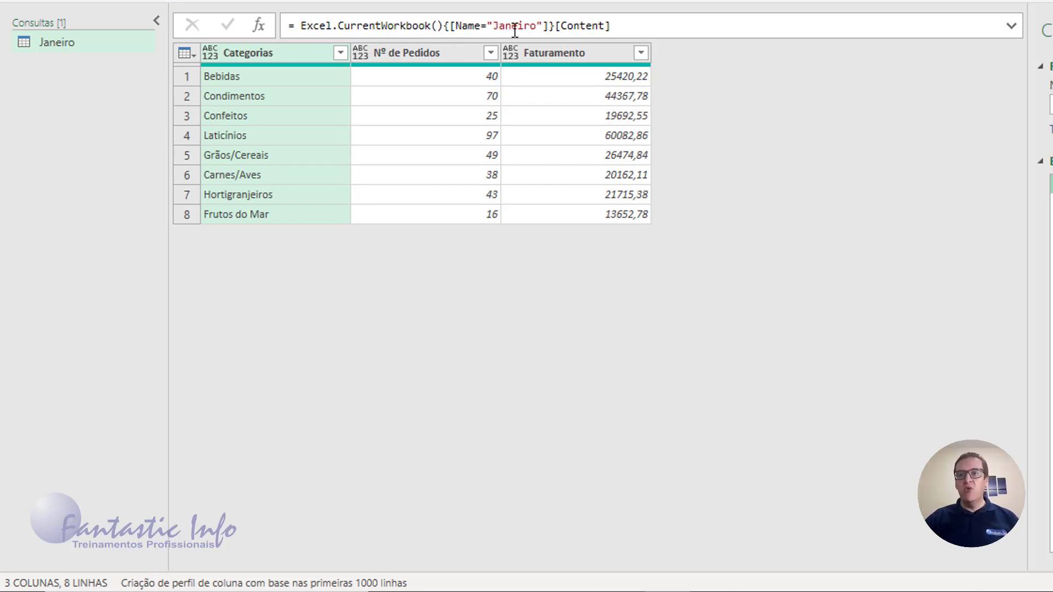
- Shorten the source step's formula to = Excel.CurrentWorkbook() so it lists every table in the workbook
click(447, 26)
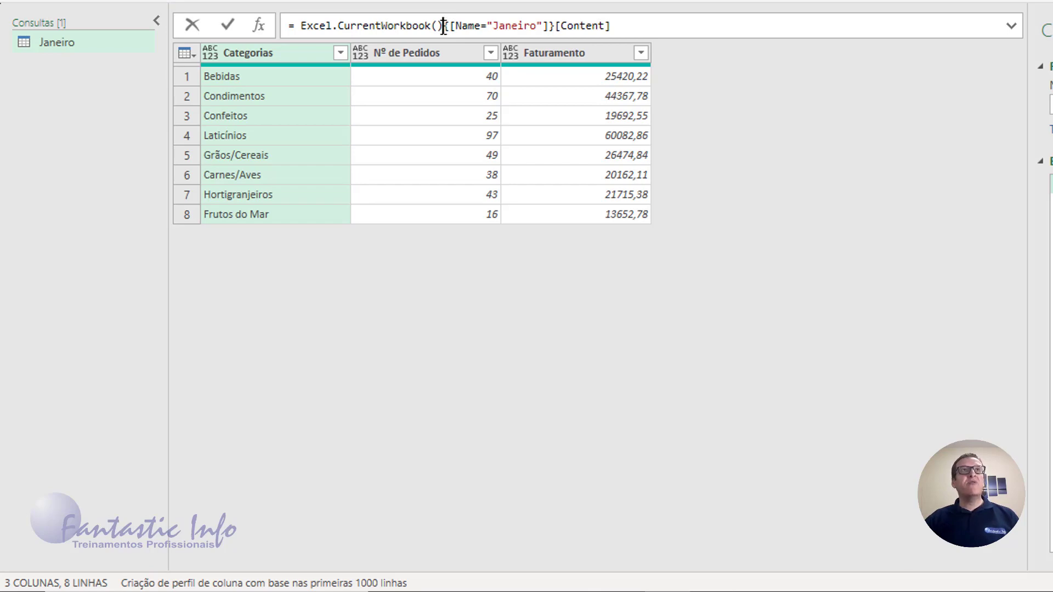
drag(455, 27, 619, 27)
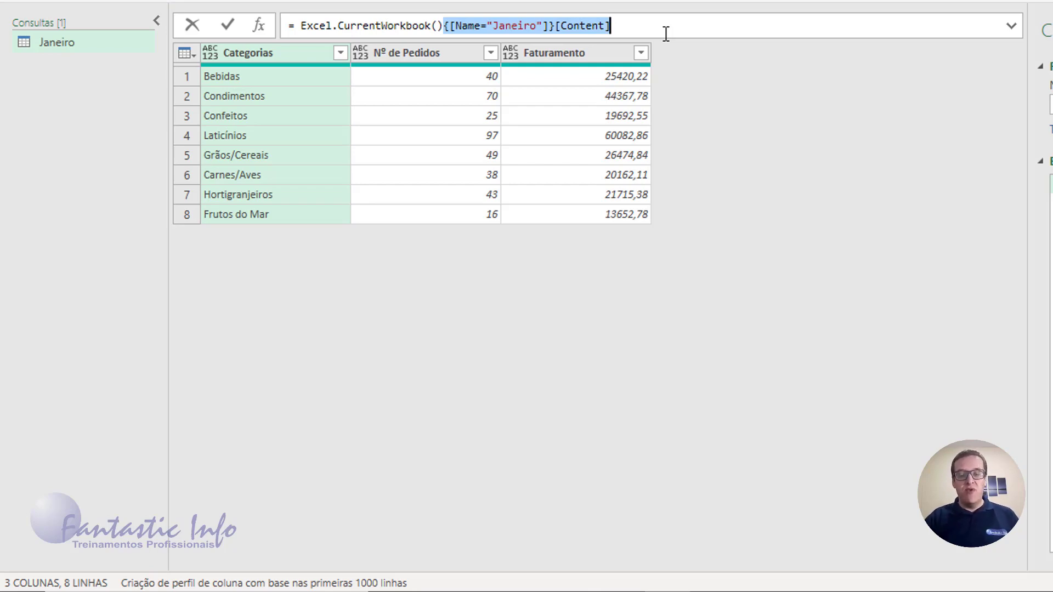
key(Delete)
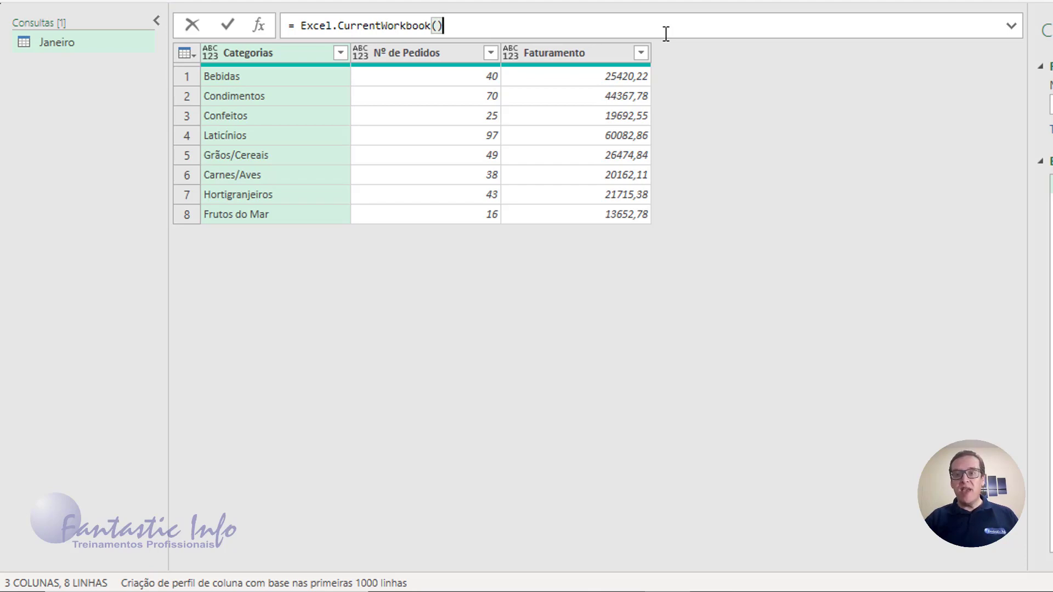
key(Return)
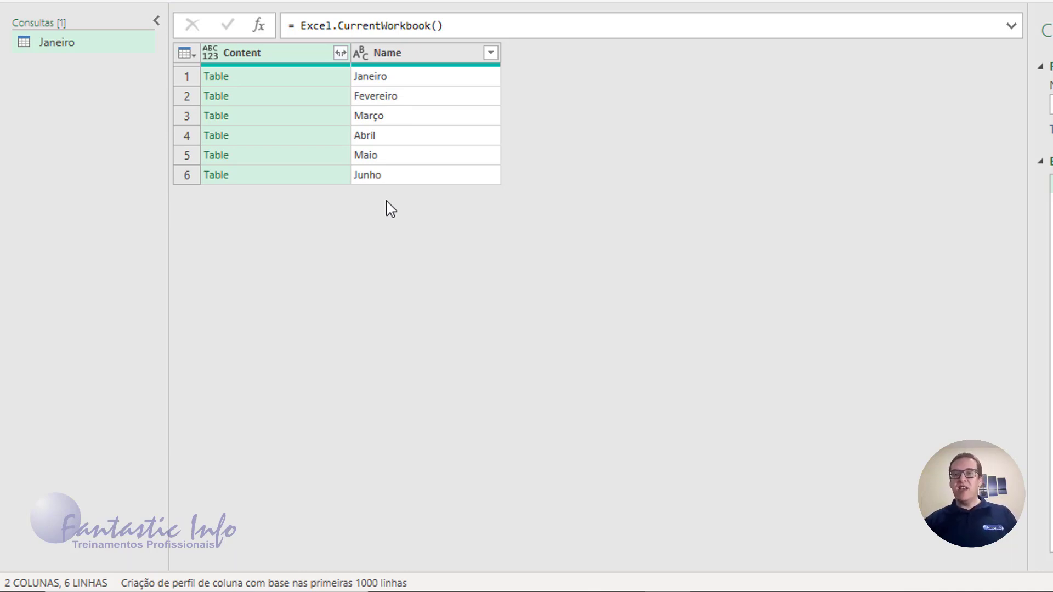
- Preview the nested tables in the Content column for the months Janeiro to Maio
click(333, 82)
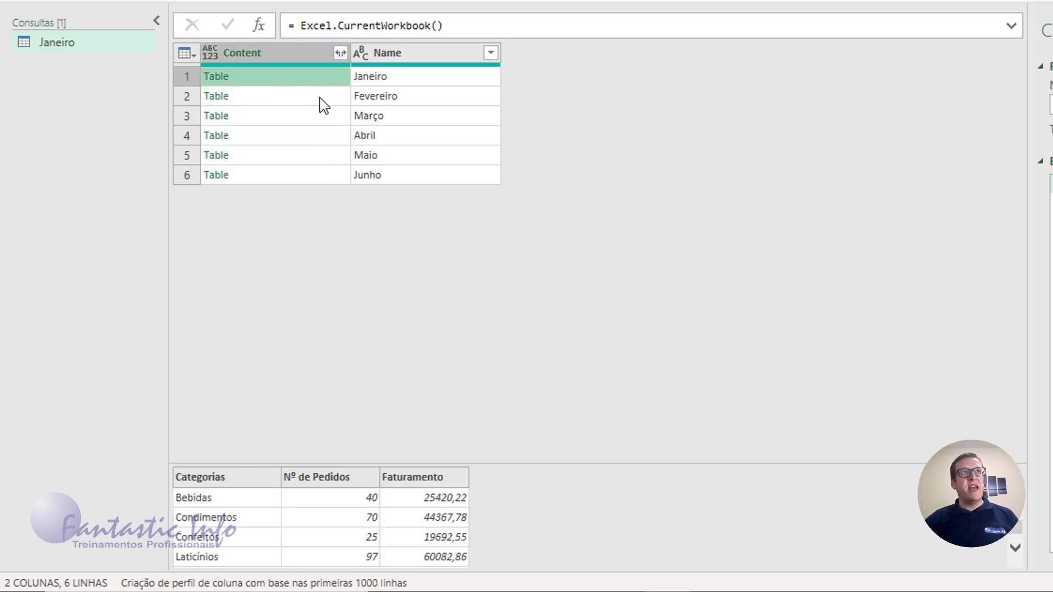
click(320, 99)
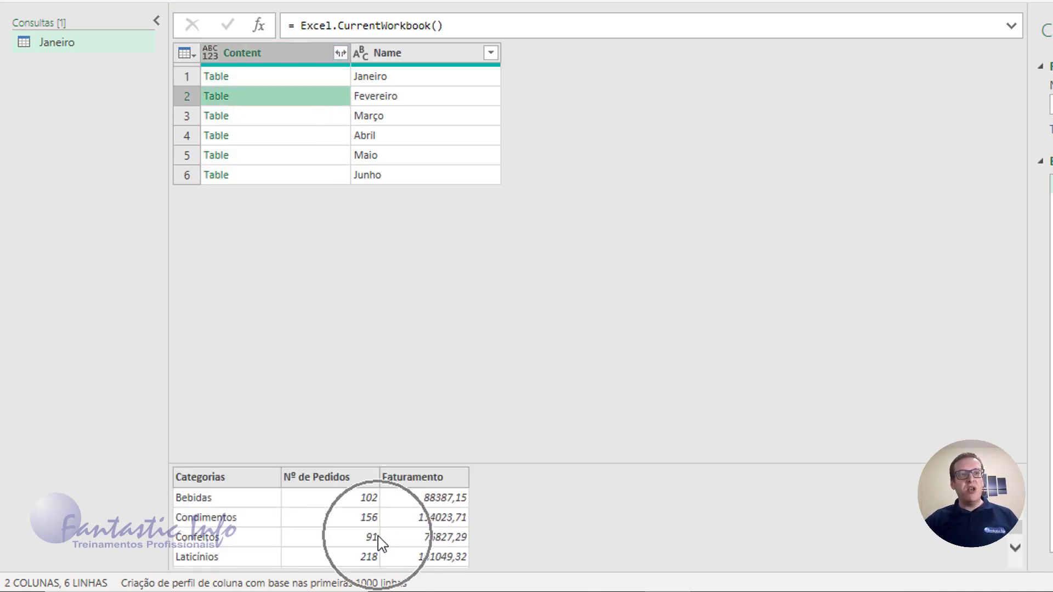
click(325, 120)
click(335, 138)
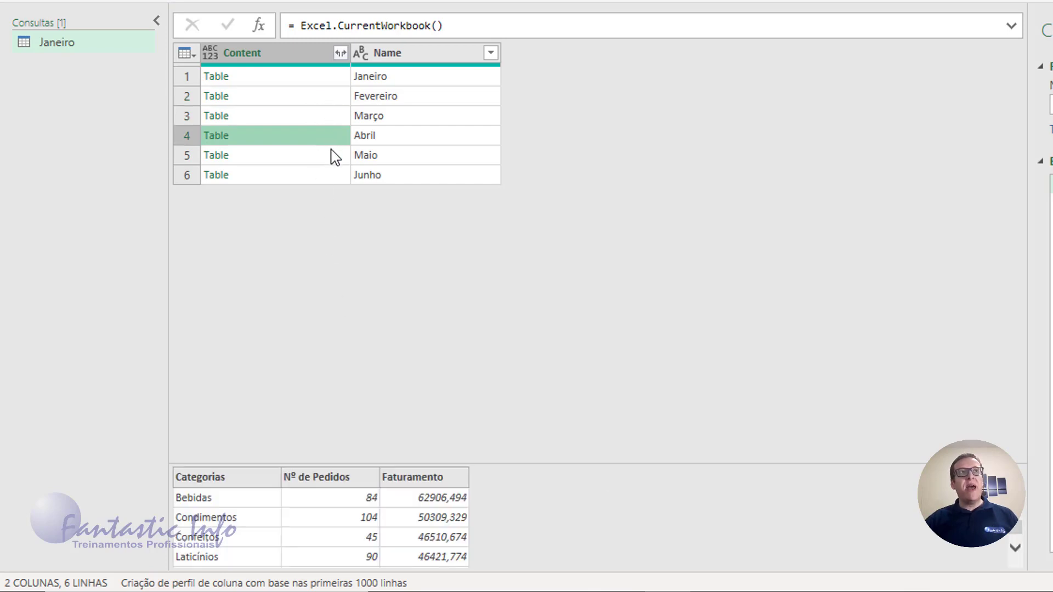
click(336, 157)
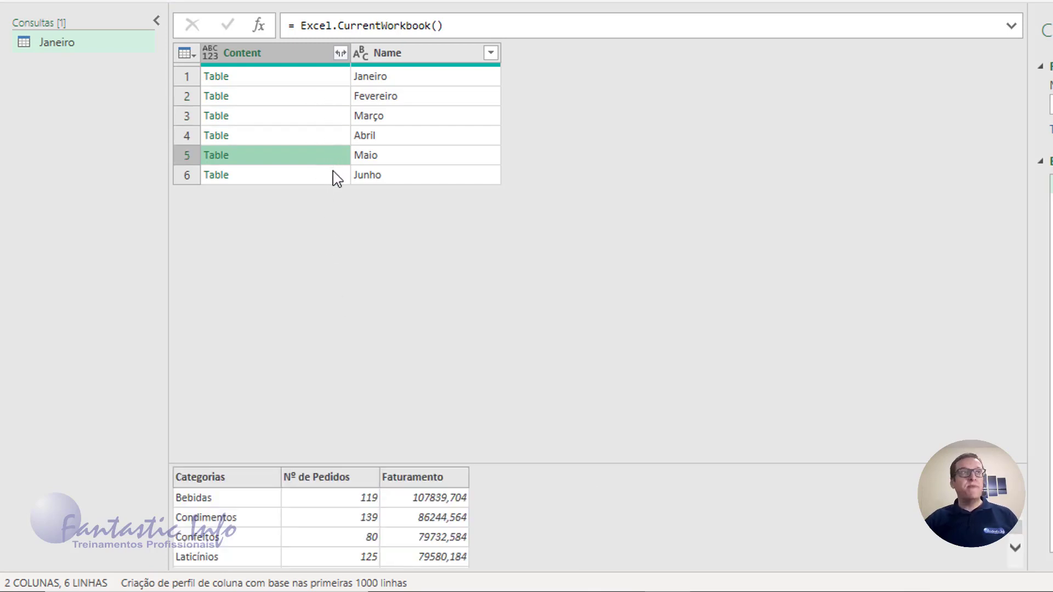
click(335, 81)
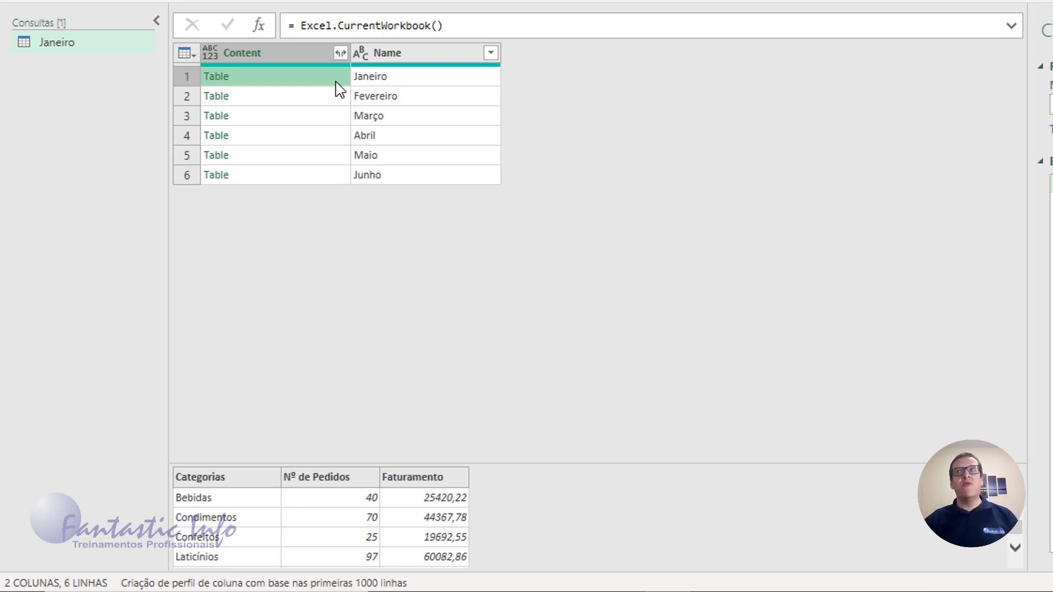
- Expand the Content column into Categorias, Nº de Pedidos and Faturamento without using the original column name as prefix
click(341, 53)
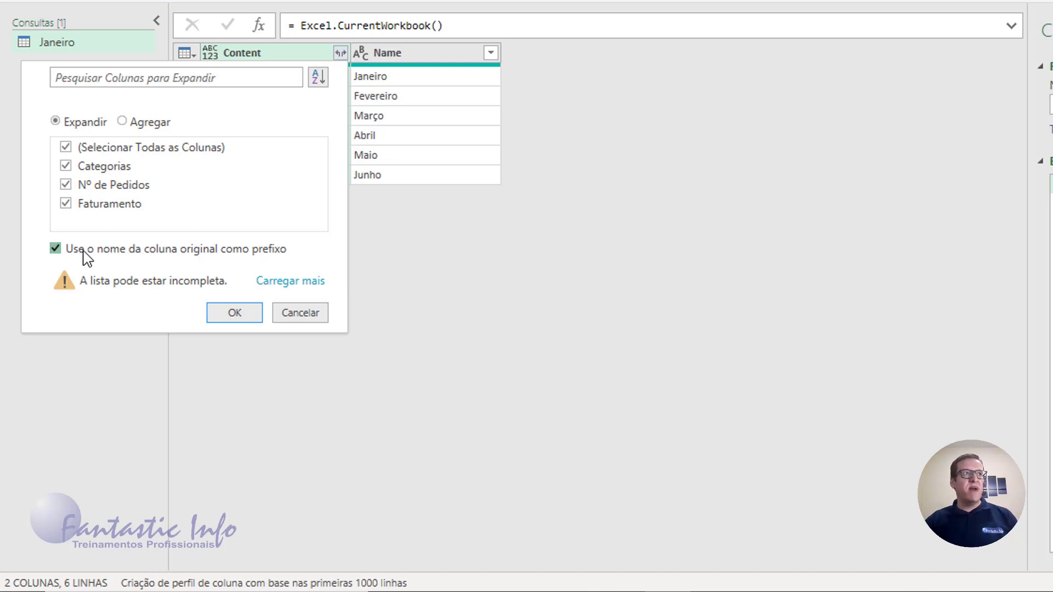
click(83, 250)
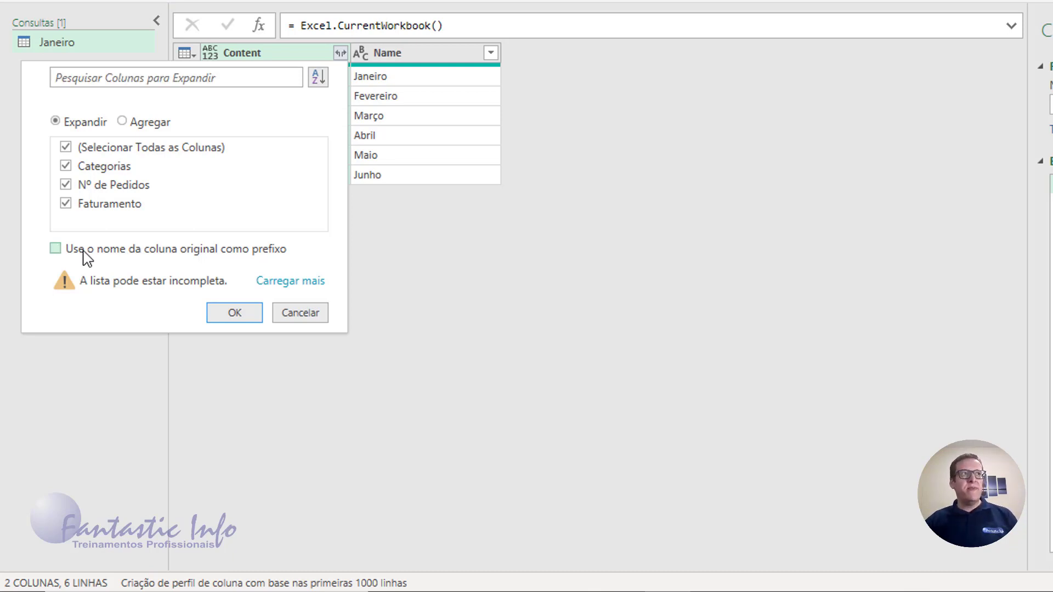
click(234, 313)
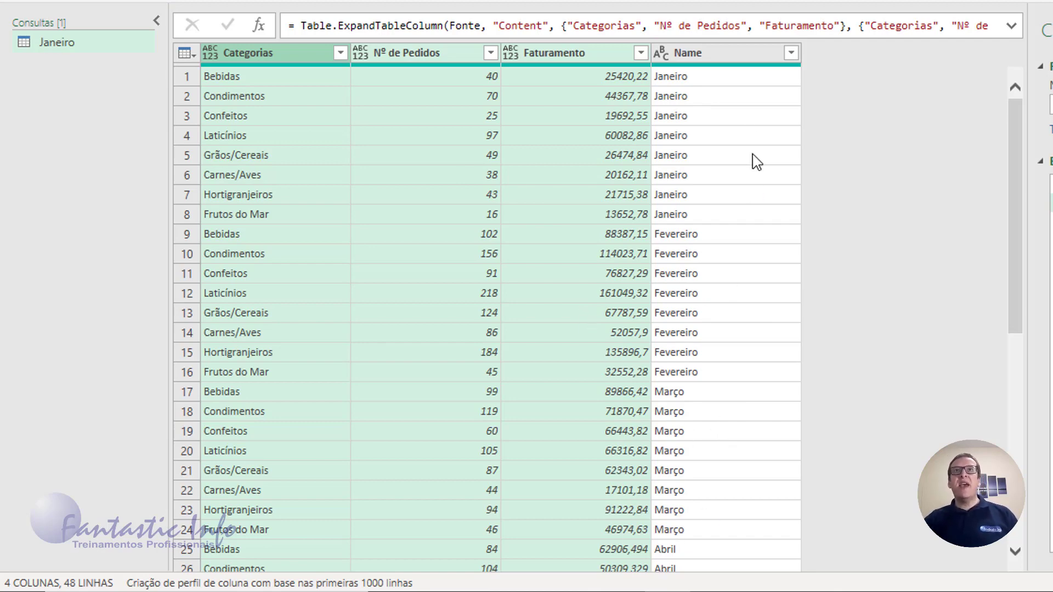
- Rename the Name column to Meses
double_click(692, 58)
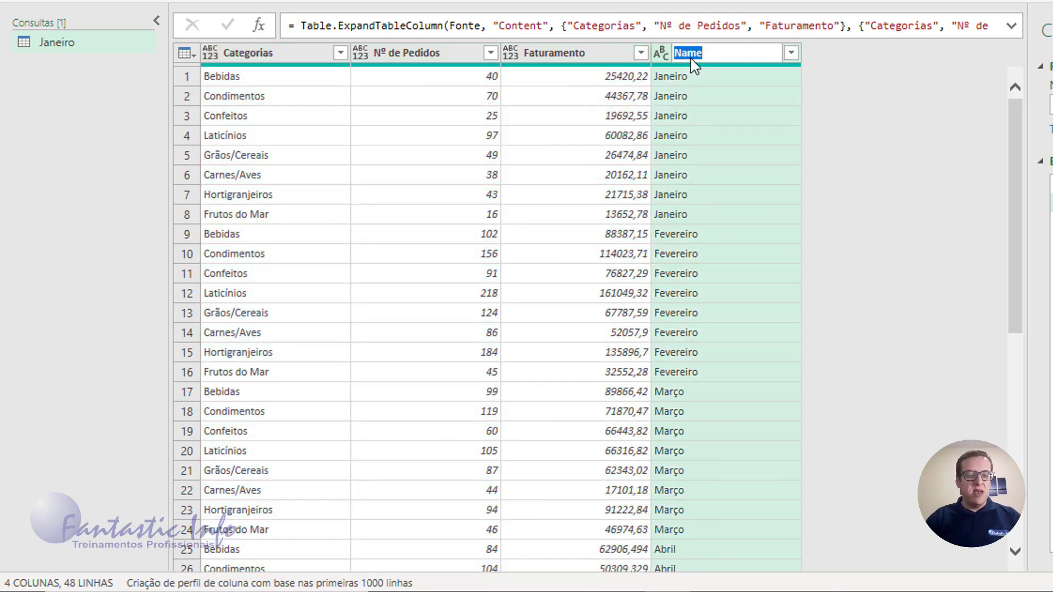
text(Meses)
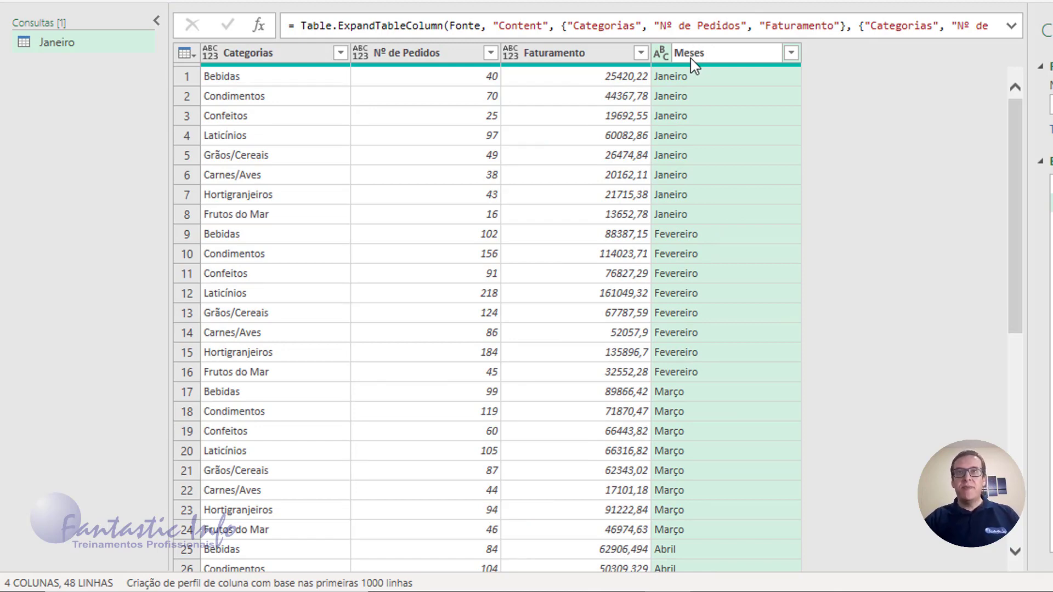
key(Return)
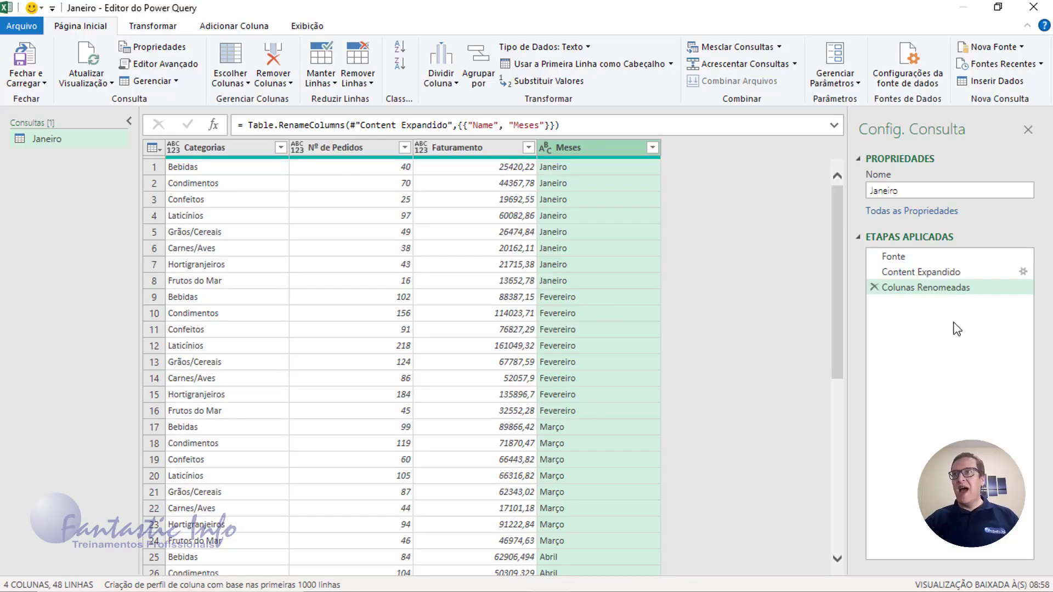
- Rename the Janeiro query to Geral in its query settings
double_click(915, 196)
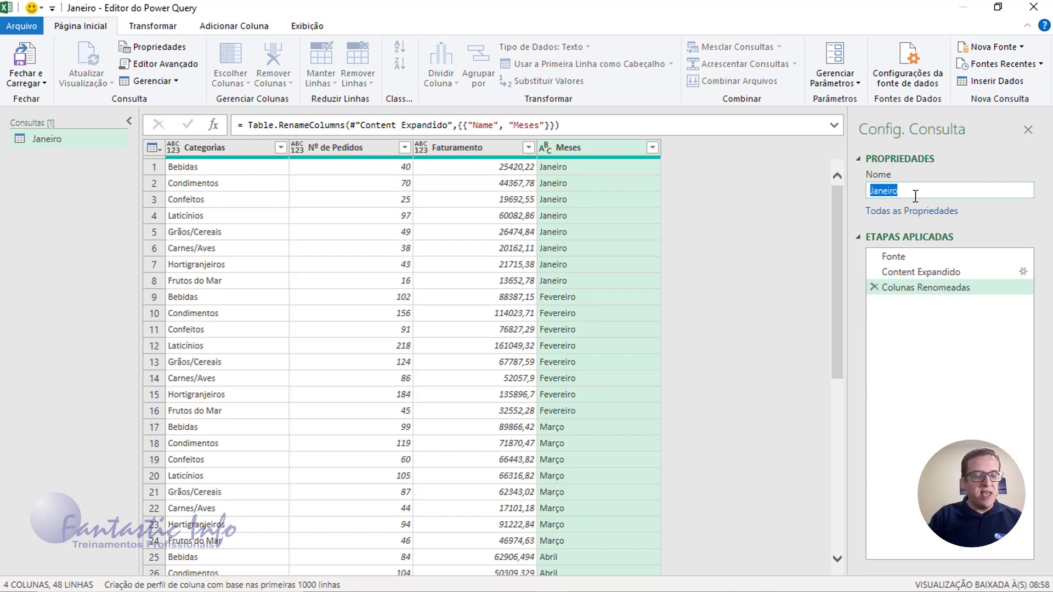
text(Gera)
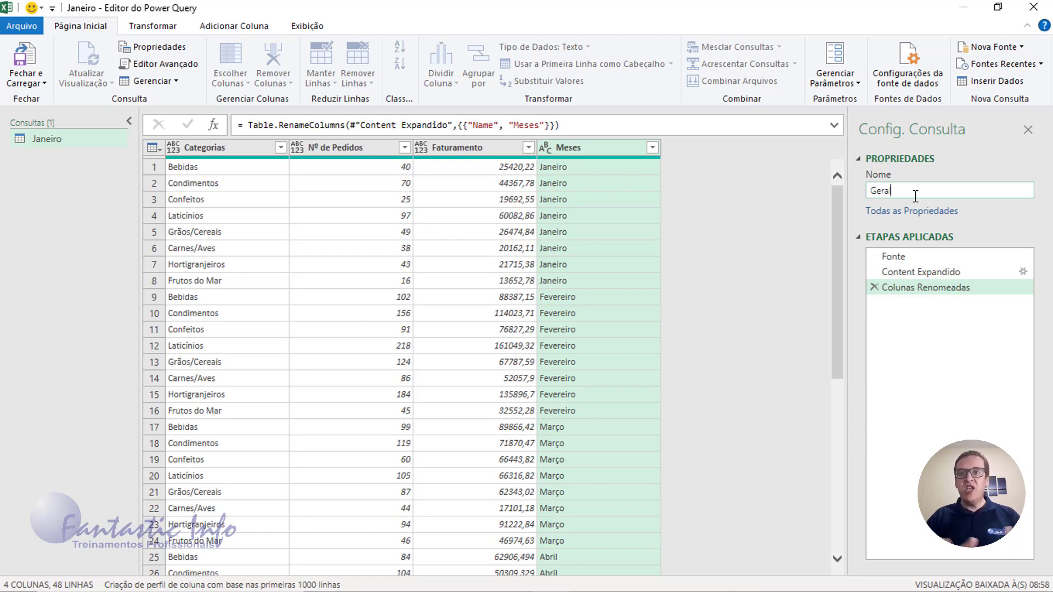
text(l)
key(Return)
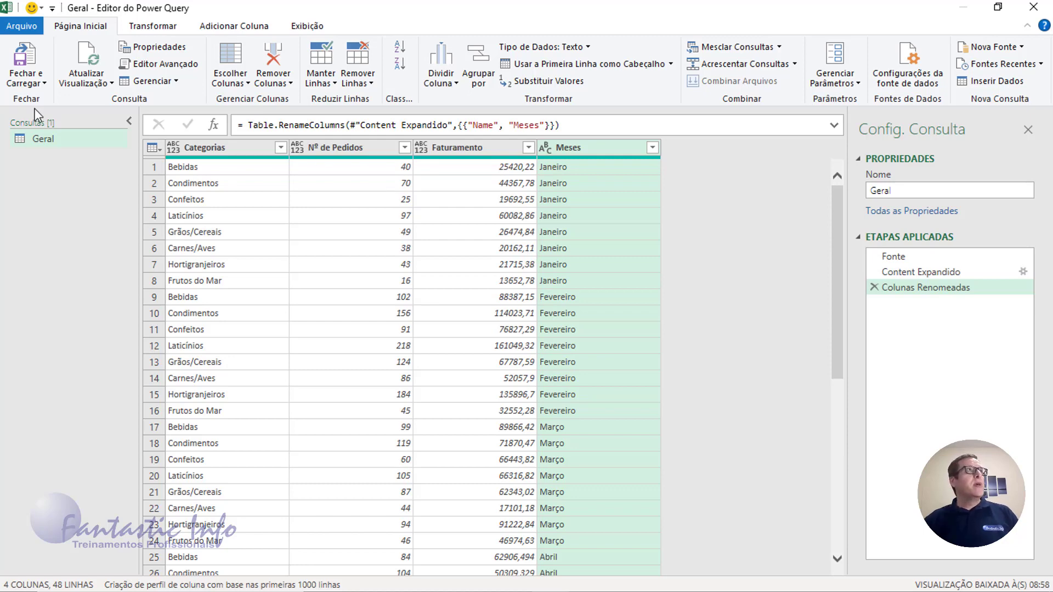
- Close the query editor and load the Geral query as a table on a new worksheet
click(42, 83)
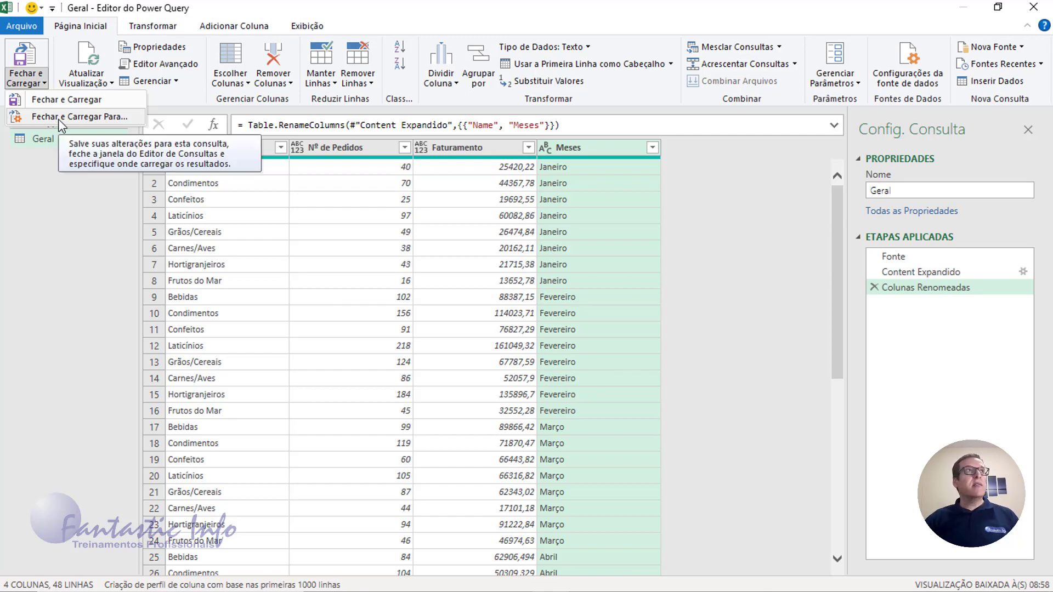
click(58, 117)
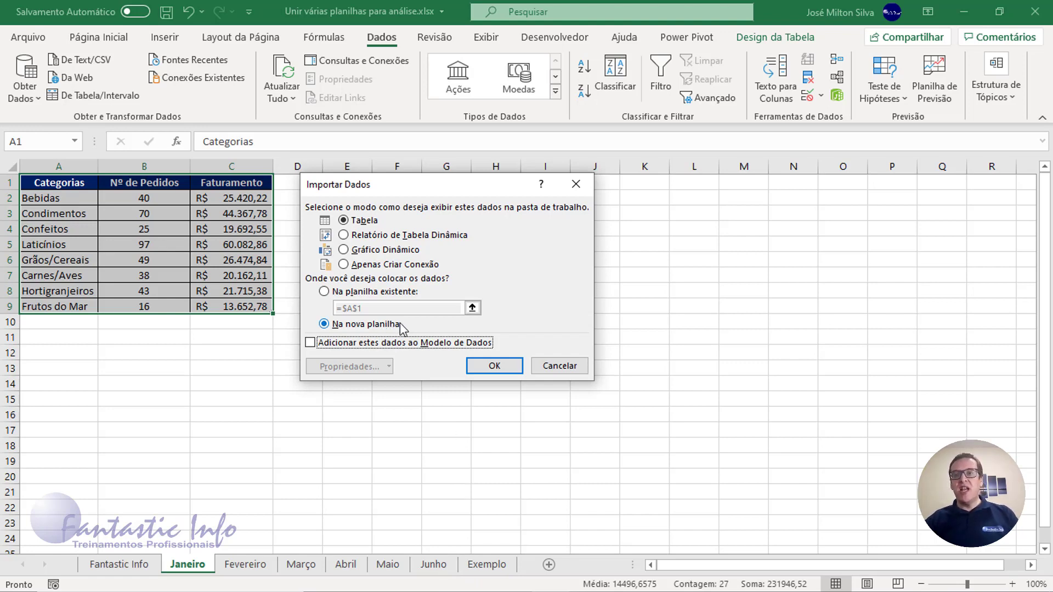
click(492, 369)
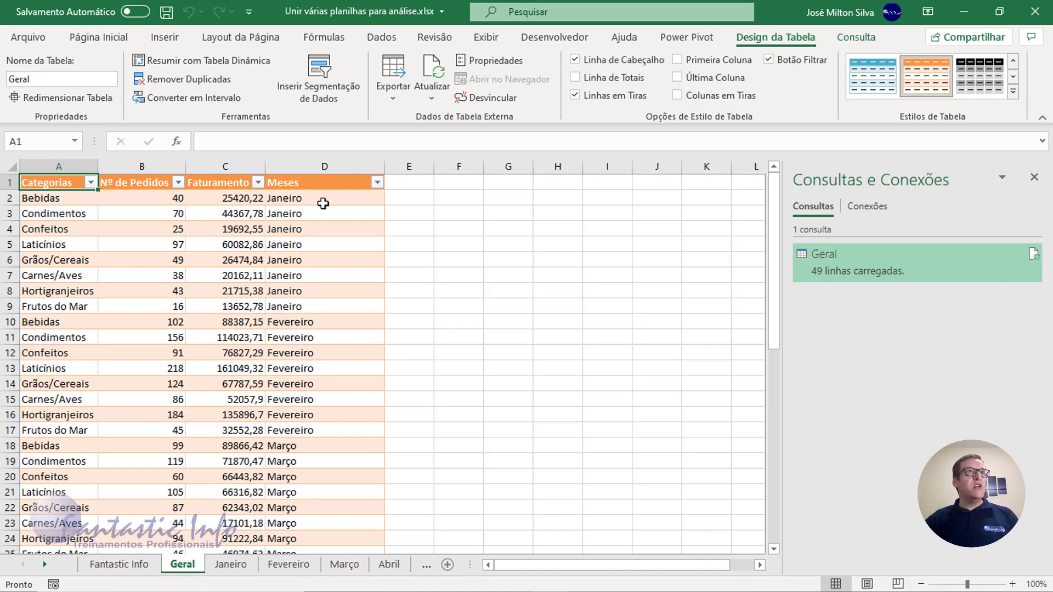
- Review the loaded Geral table from the Janeiro rows down to its last row, ending on cell D50
drag(323, 204, 47, 351)
scroll(236, 335, down, 5)
scroll(202, 283, up, 4)
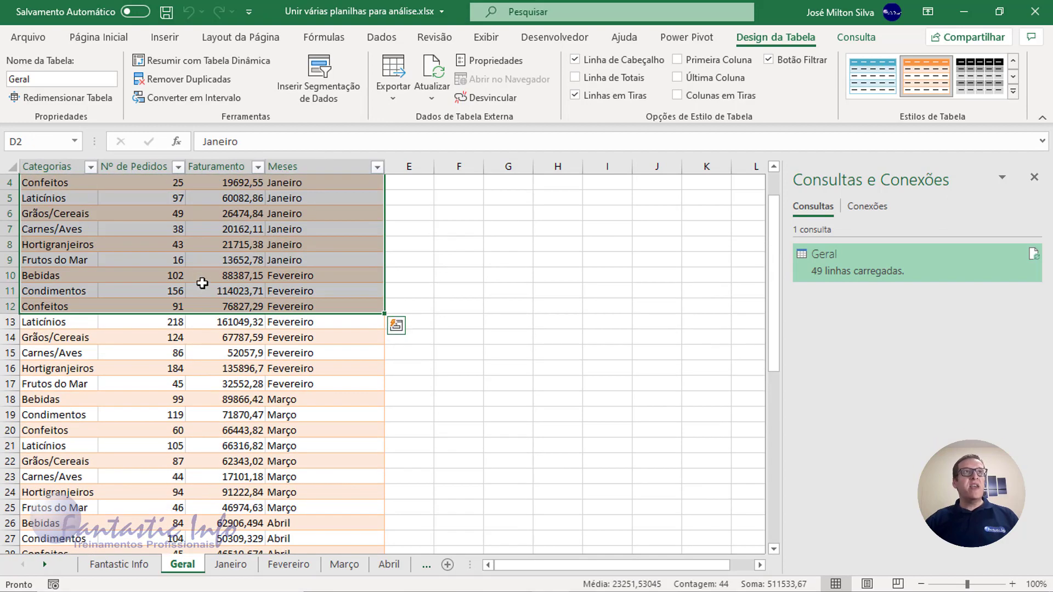
click(203, 283)
scroll(277, 274, down, 5)
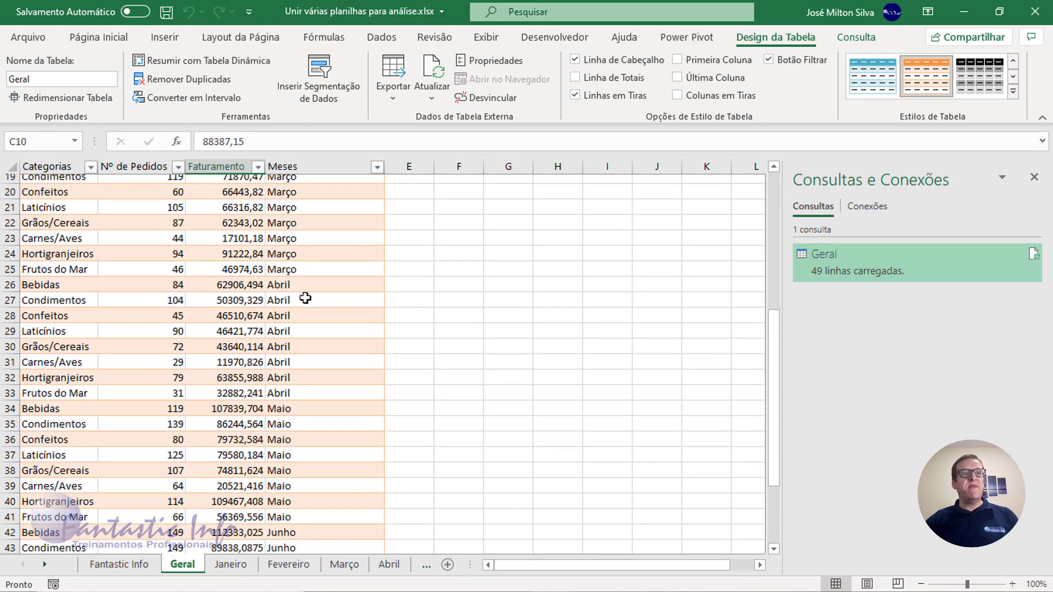
scroll(305, 298, down, 4)
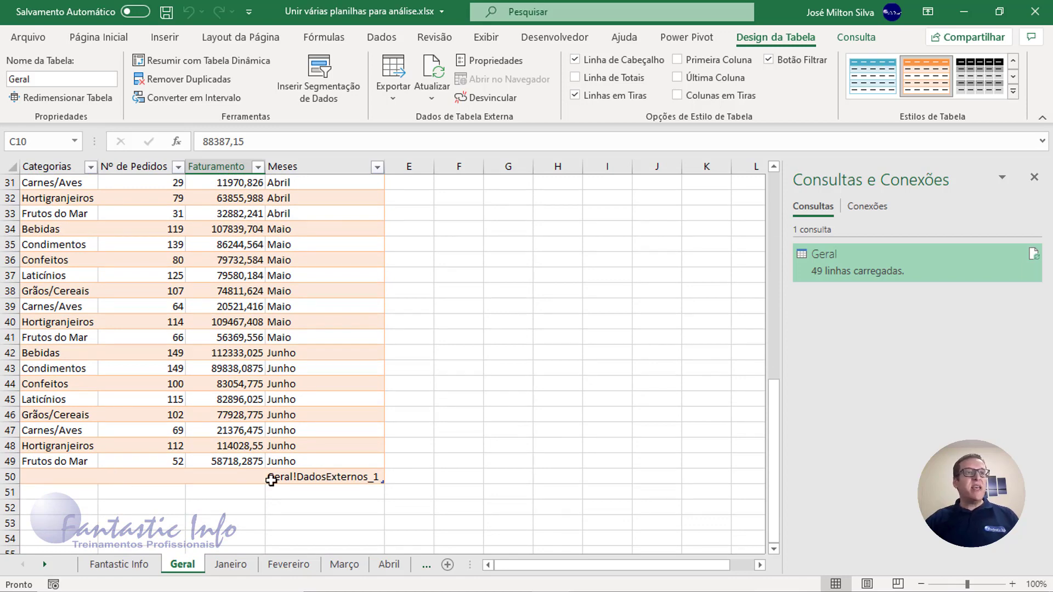
click(285, 480)
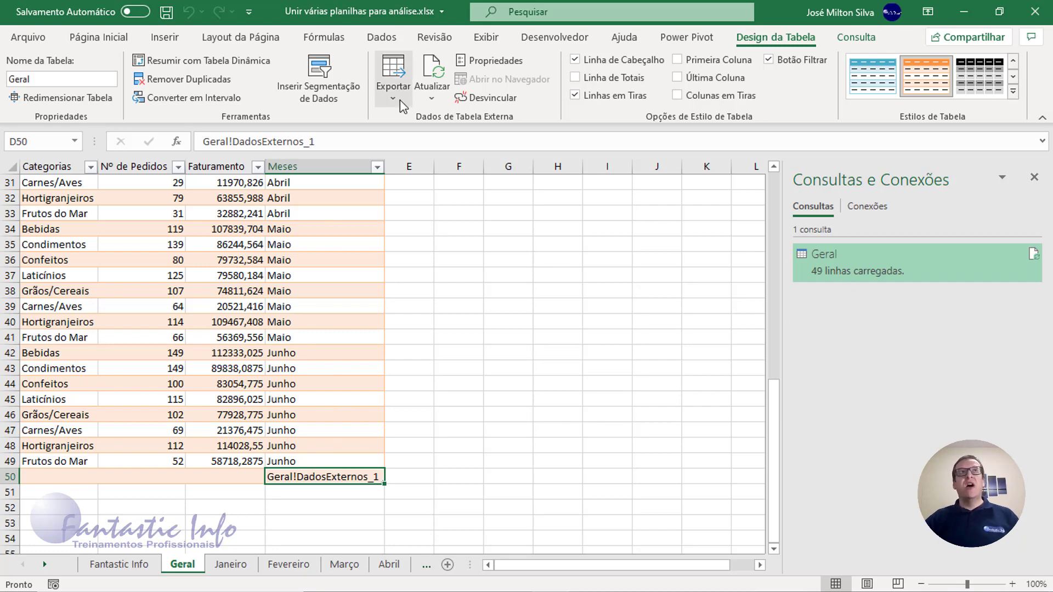
- Reopen the Geral query for editing and filter the value Geral out of the Meses column
click(381, 37)
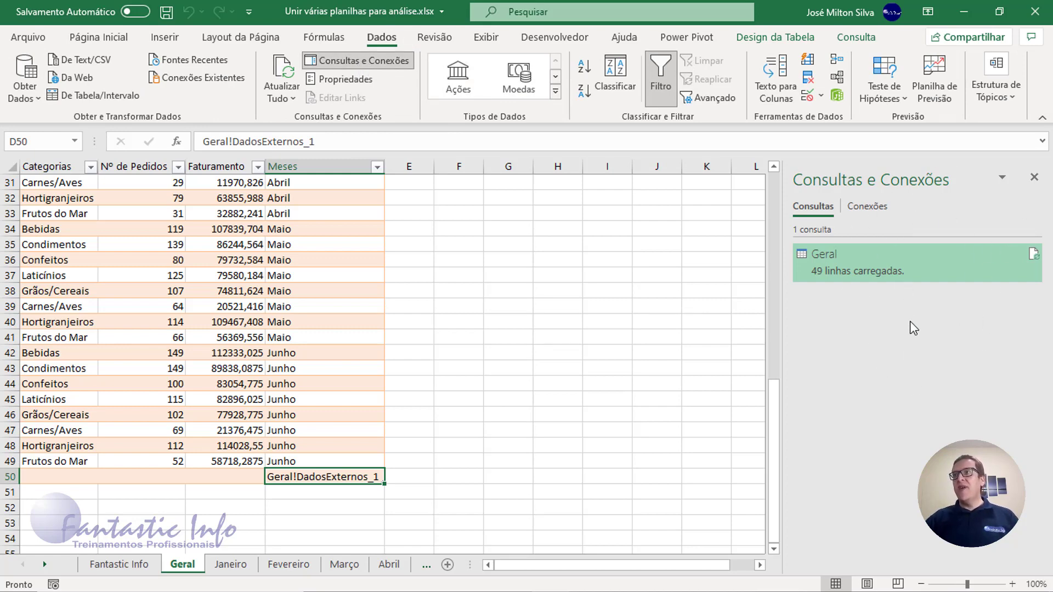
mouse_move(917, 259)
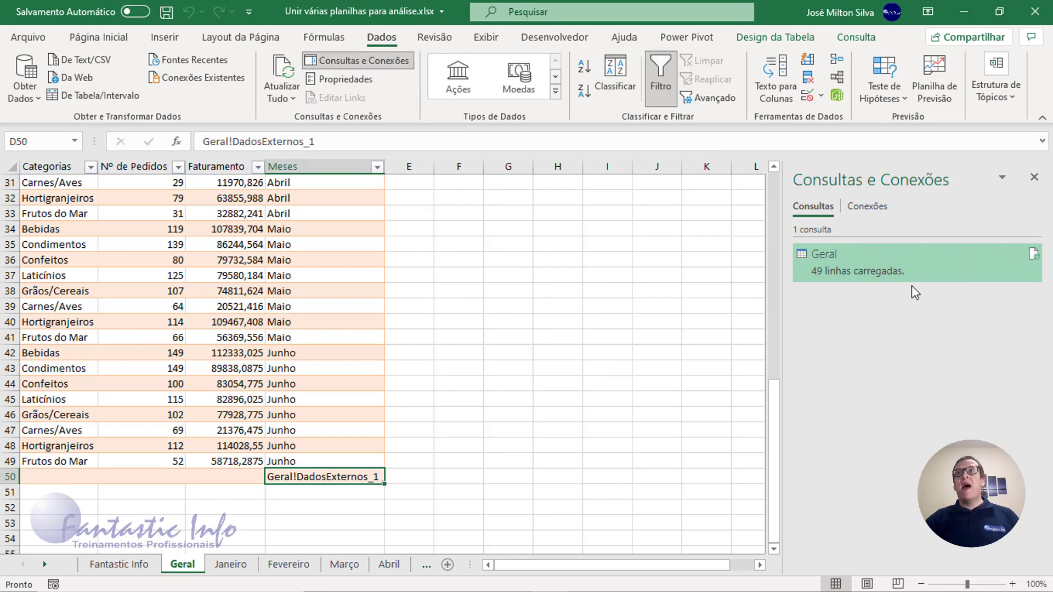
mouse_move(857, 257)
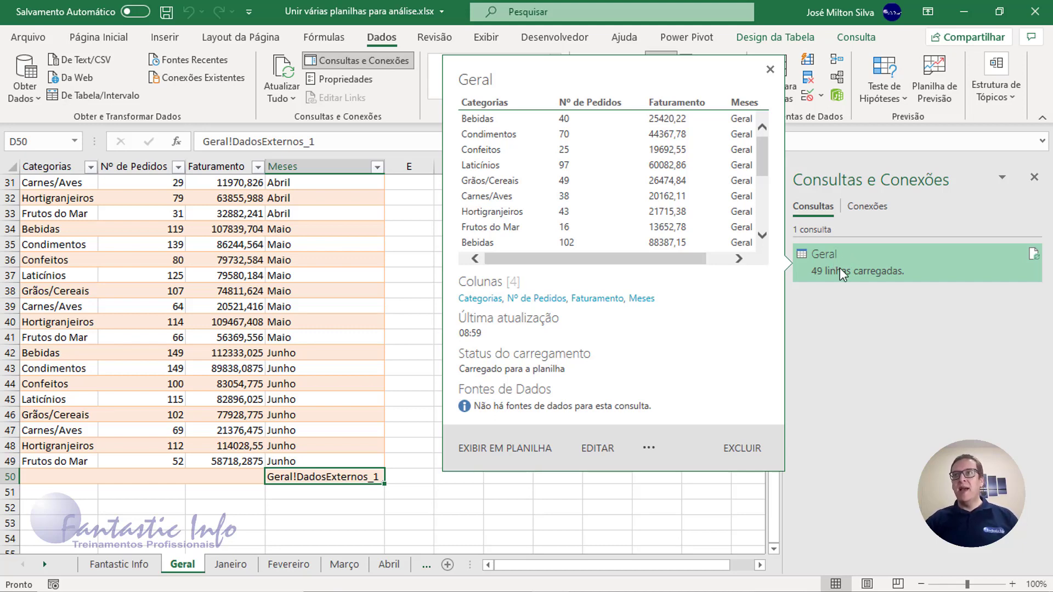
click(597, 449)
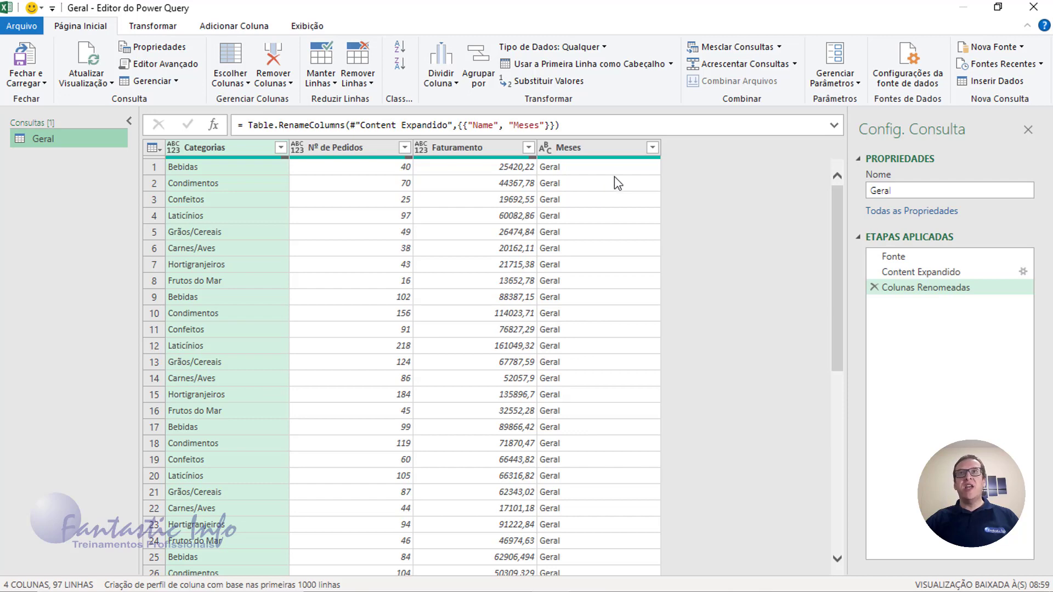
click(652, 147)
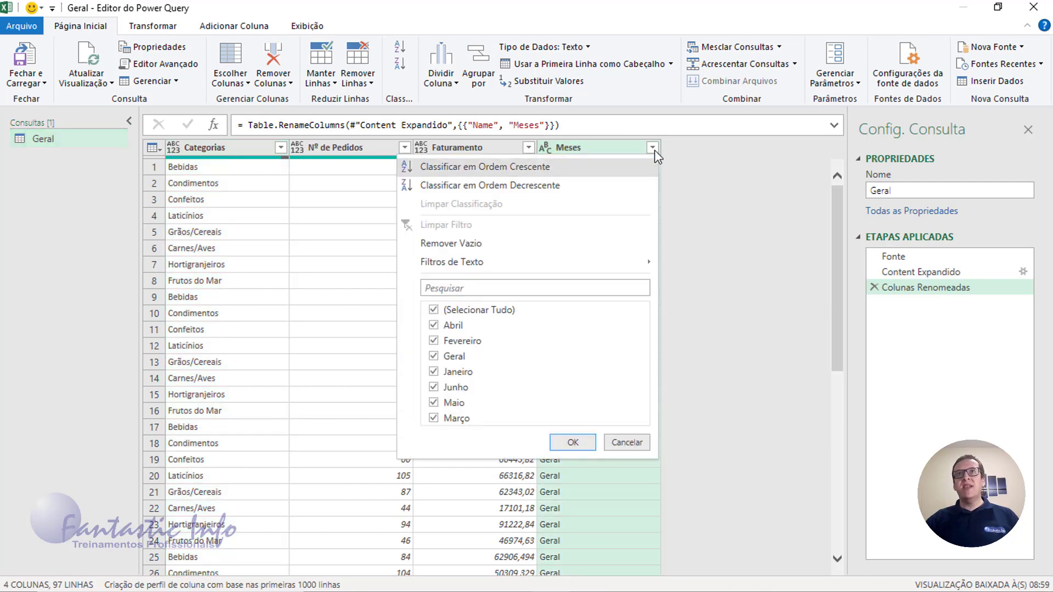
click(436, 359)
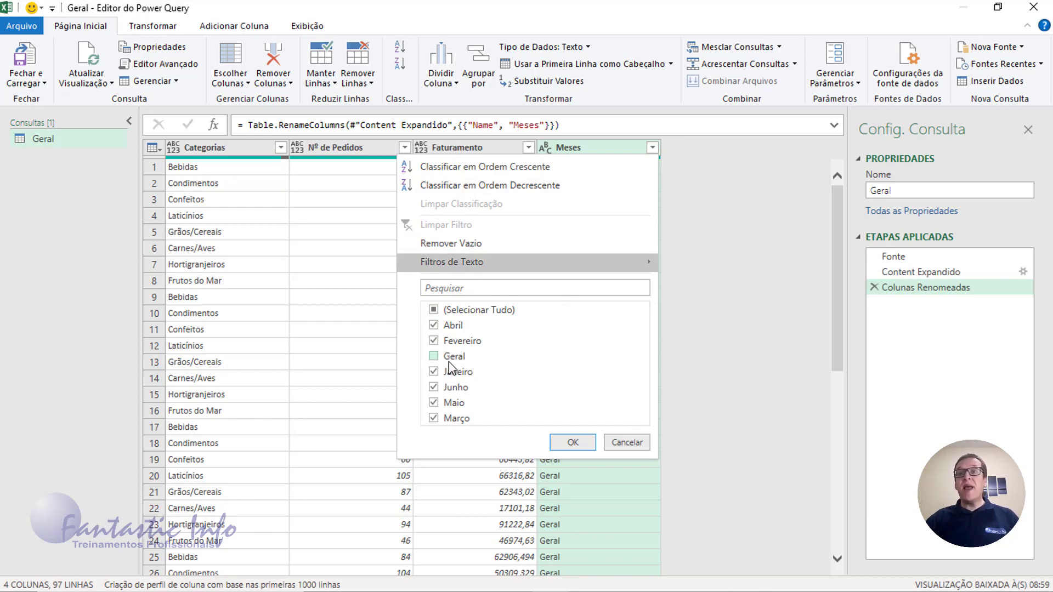
click(575, 443)
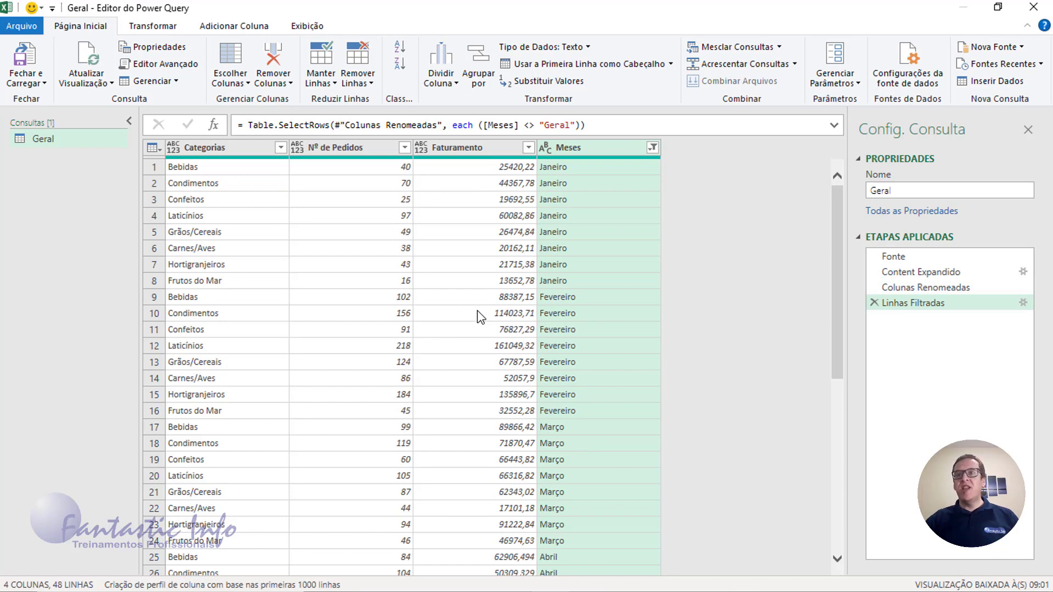
- Check the filter lists of the Categorias, Nº de Pedidos and Meses columns, keeping Geral excluded from Meses
click(282, 148)
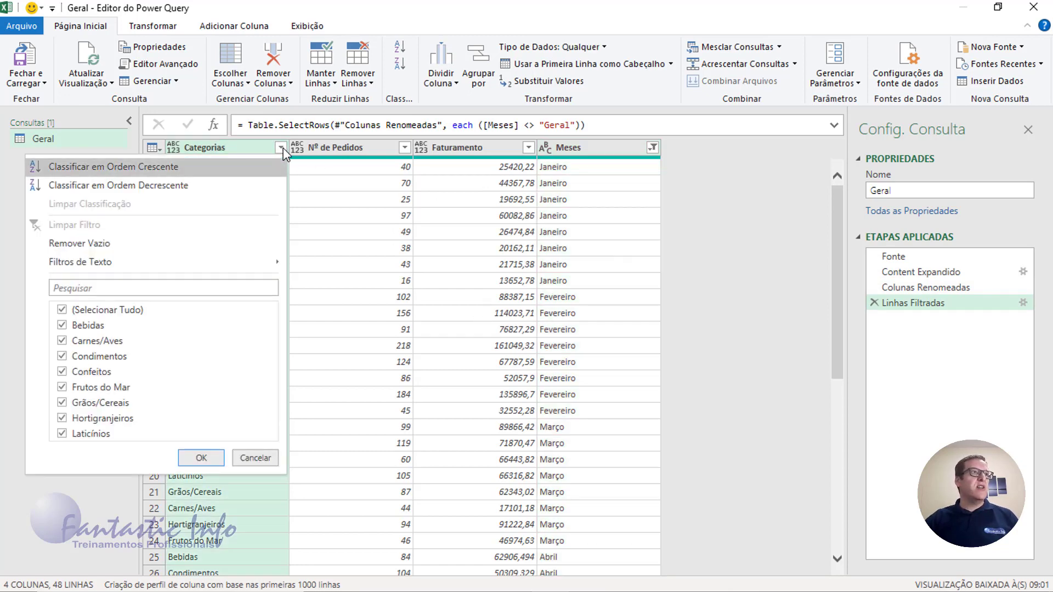
click(283, 148)
click(404, 147)
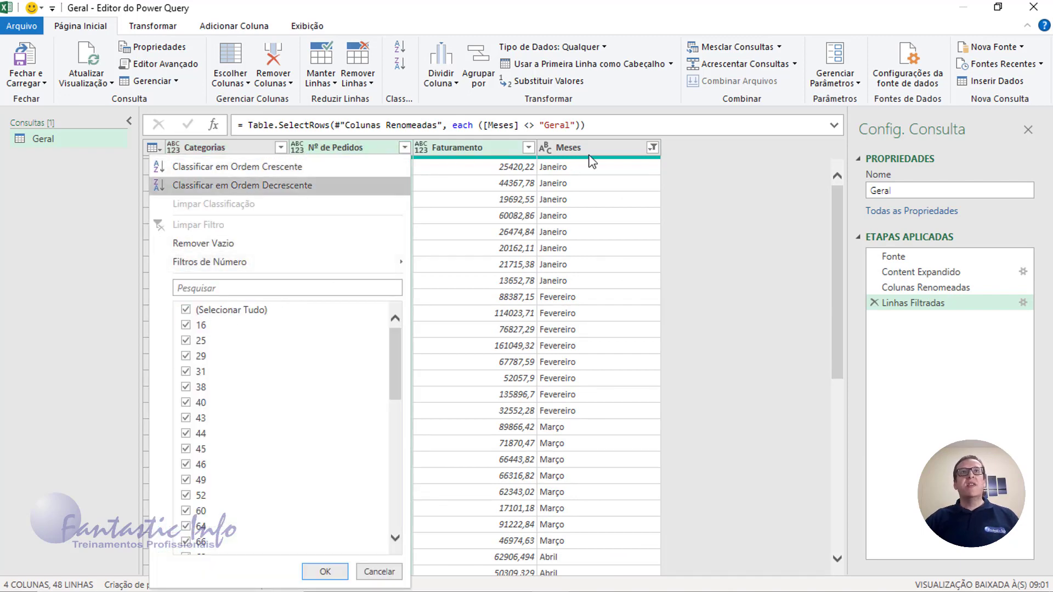
click(653, 147)
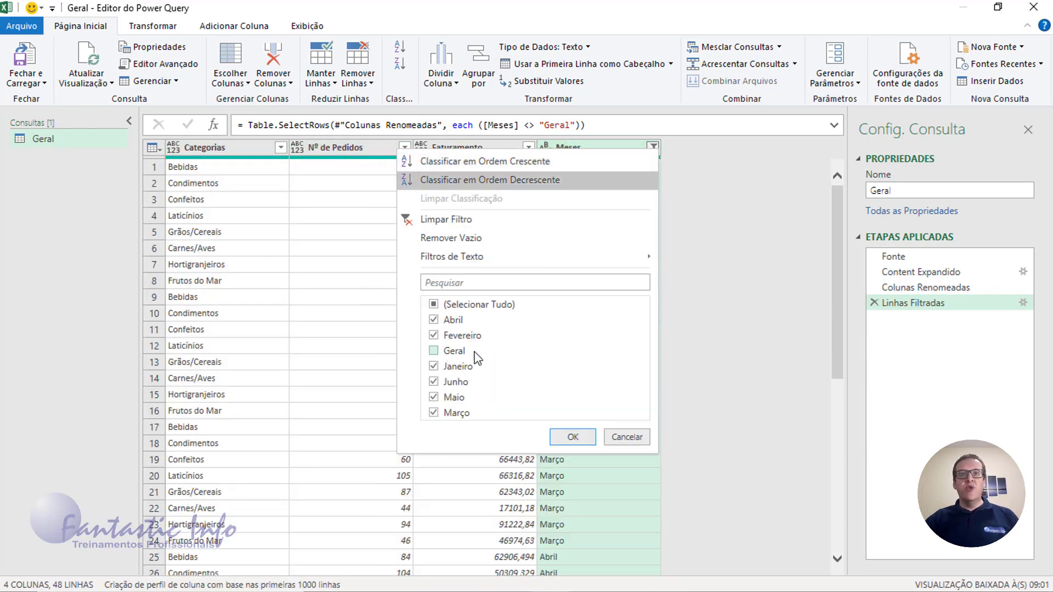
click(573, 436)
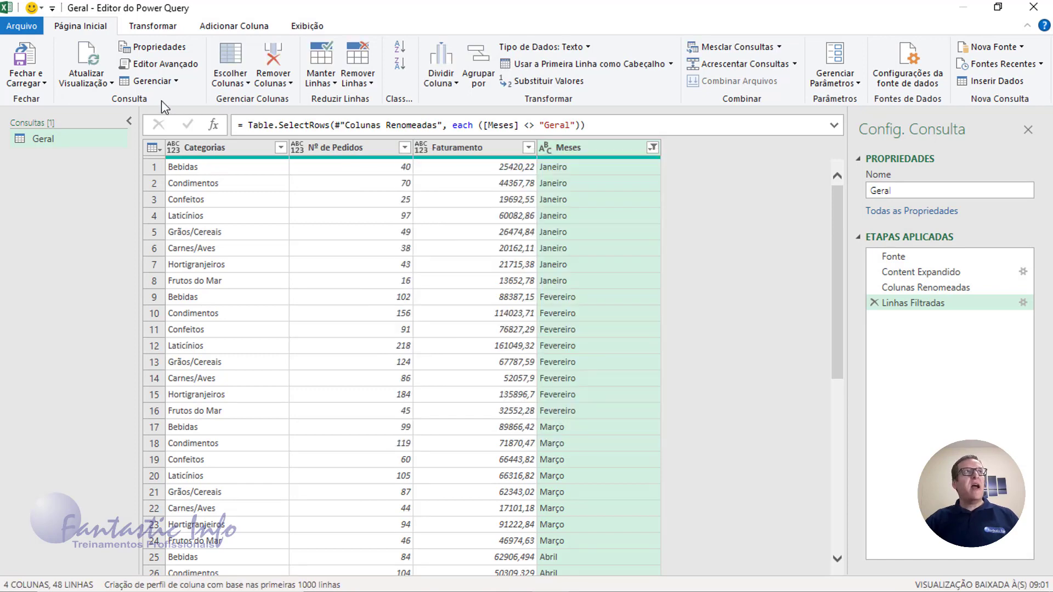
- Close the query editor, loading the filtered Geral query back into the workbook, and refresh all data from the Geral table
click(29, 61)
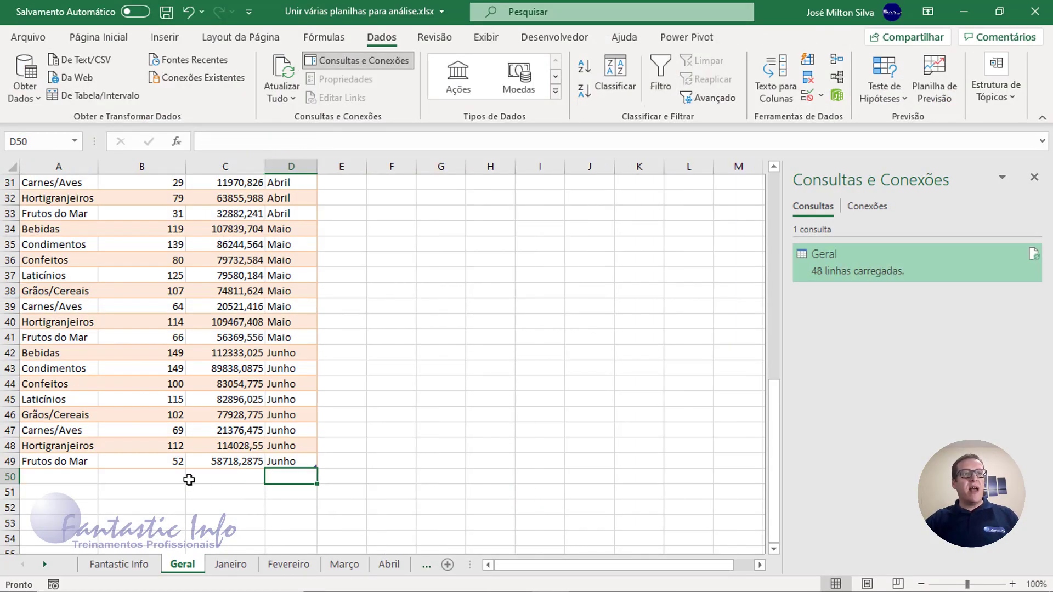
click(225, 428)
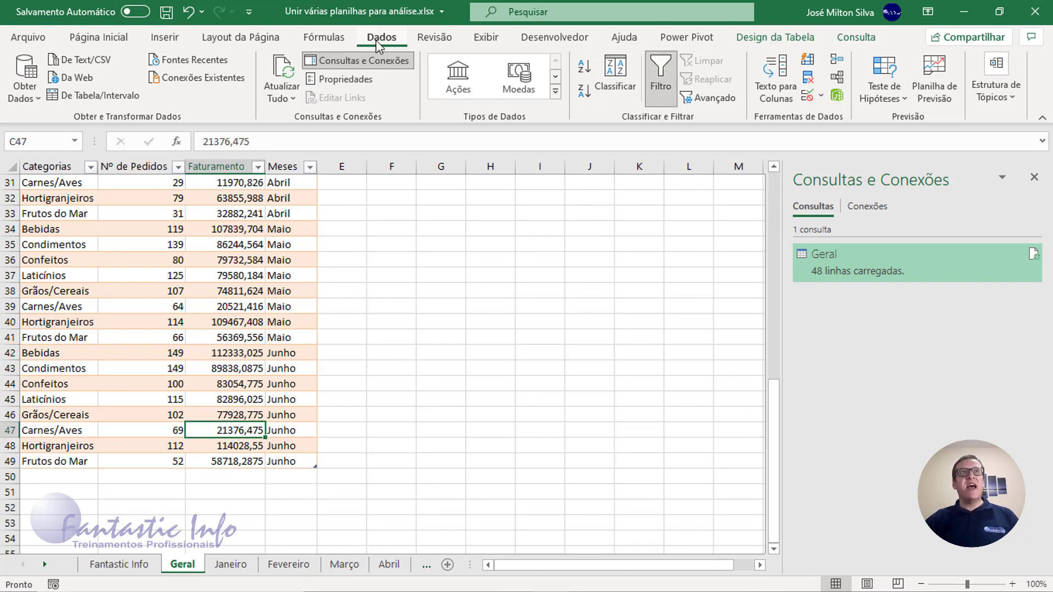
click(284, 79)
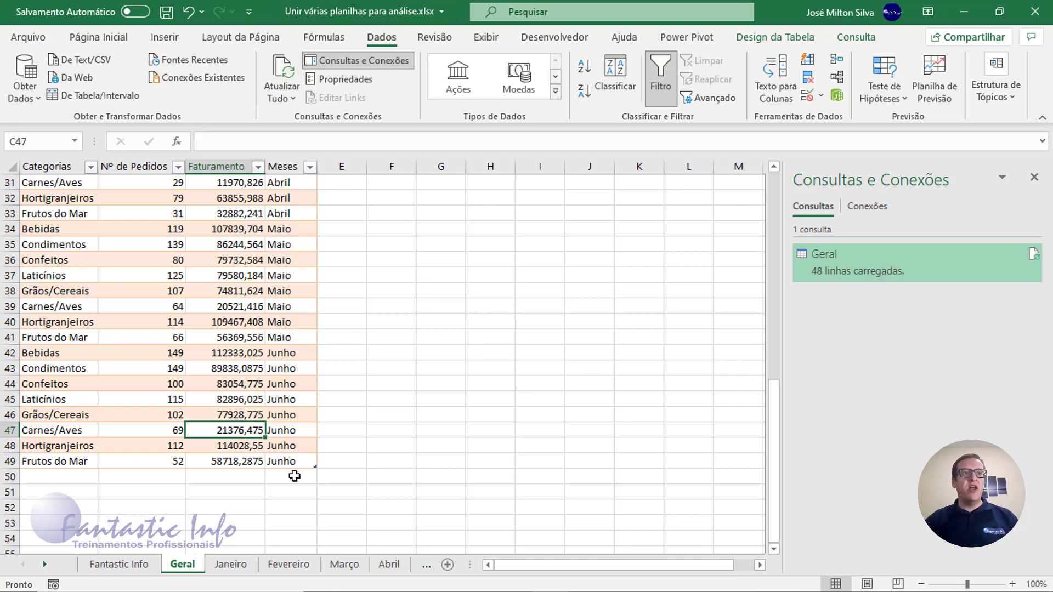
- Look through the refreshed Geral table, and move its worksheet between Junho and Exemplo
scroll(289, 411, up, 10)
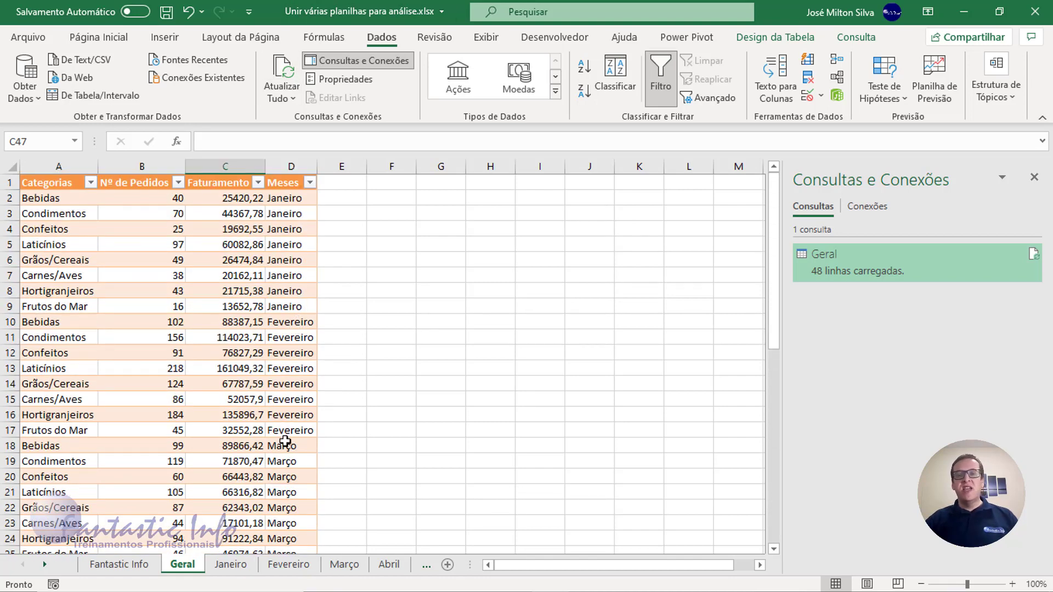
scroll(286, 436, down, 11)
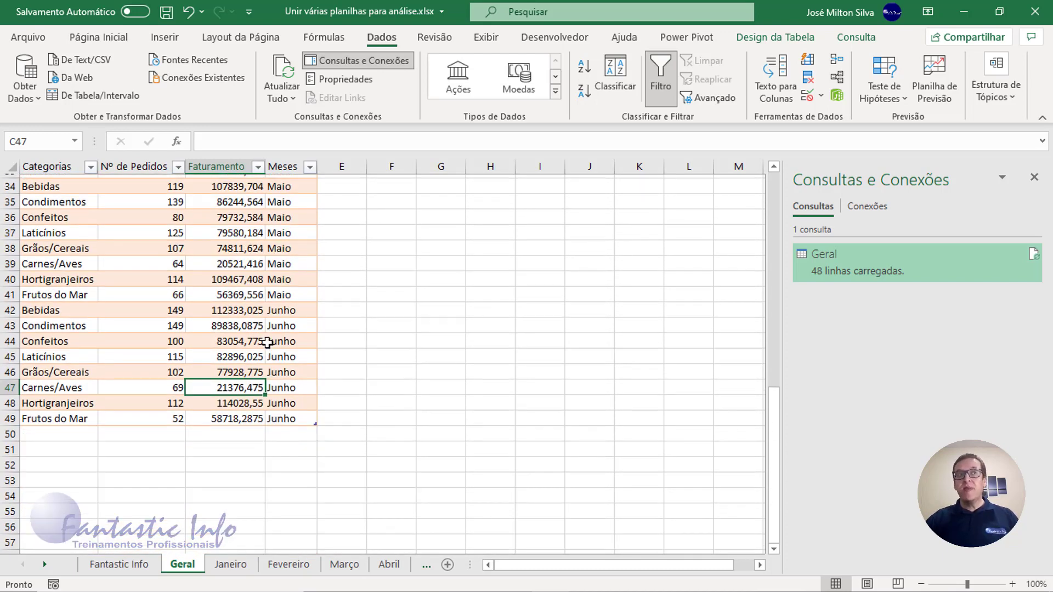
scroll(266, 343, up, 2)
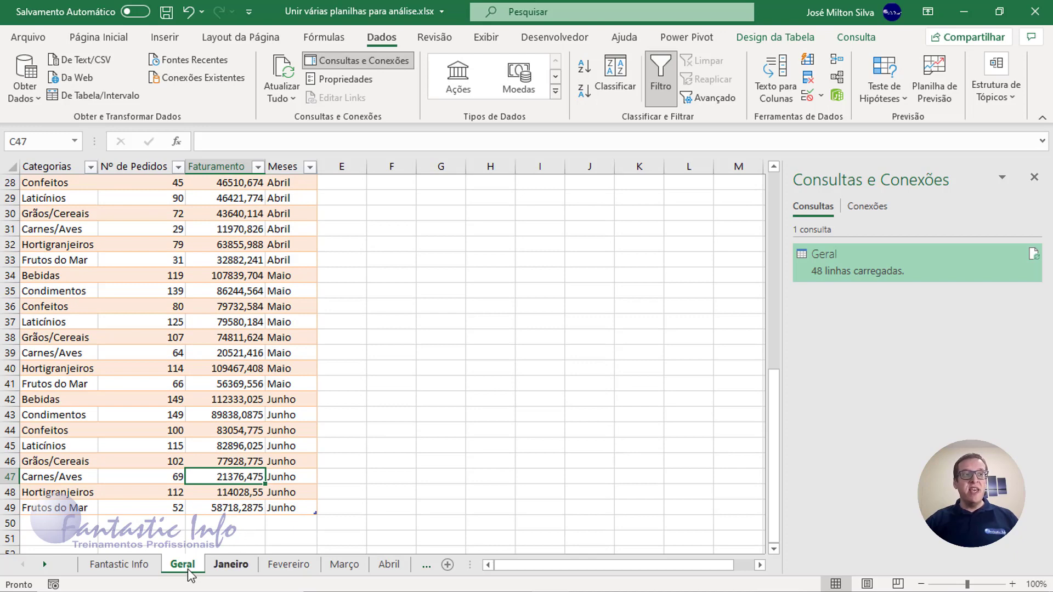
mouse_move(187, 572)
mouse_down()
mouse_move(433, 567)
mouse_move(332, 565)
mouse_up()
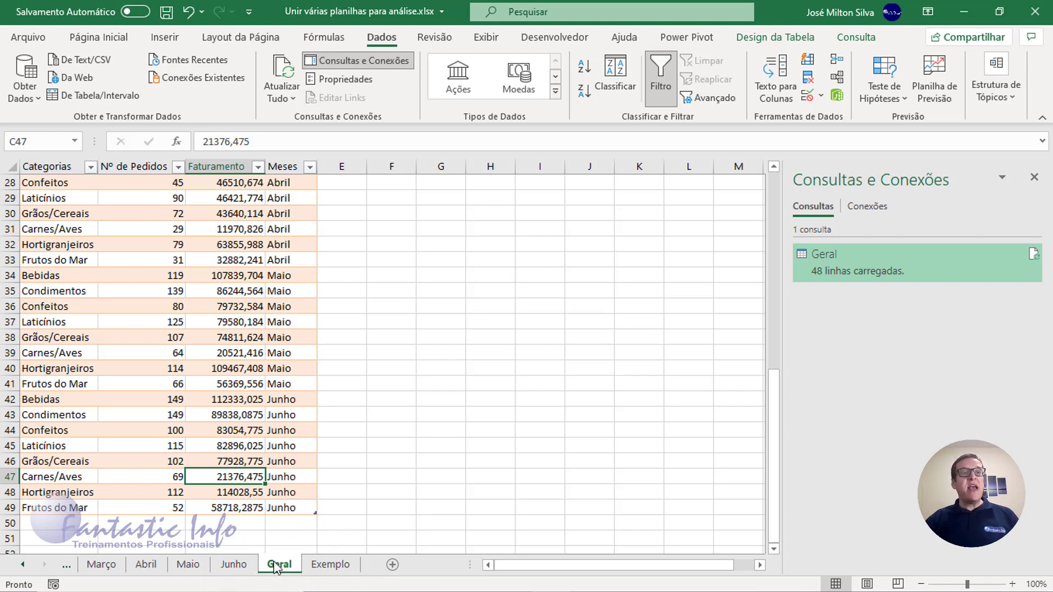
- Create a copy of the Junho worksheet in the same workbook, placed before the Geral sheet
click(233, 566)
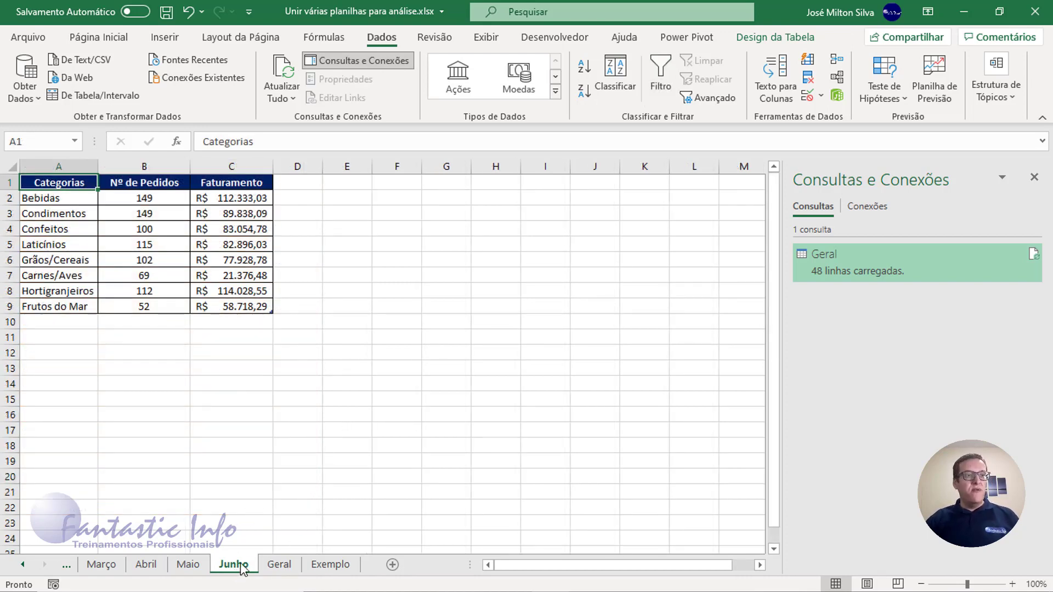
right_click(235, 569)
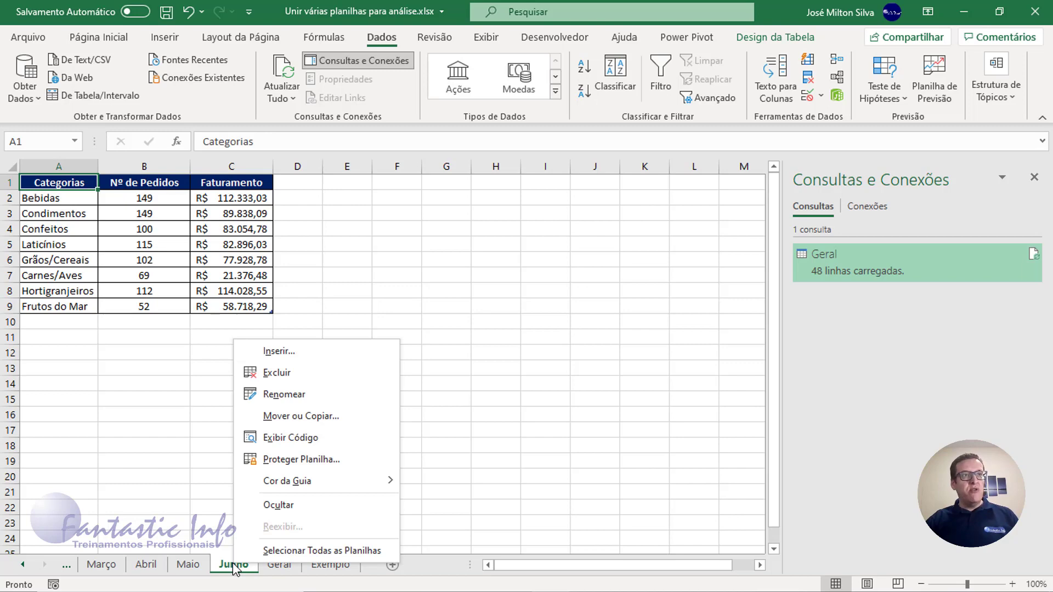
click(303, 417)
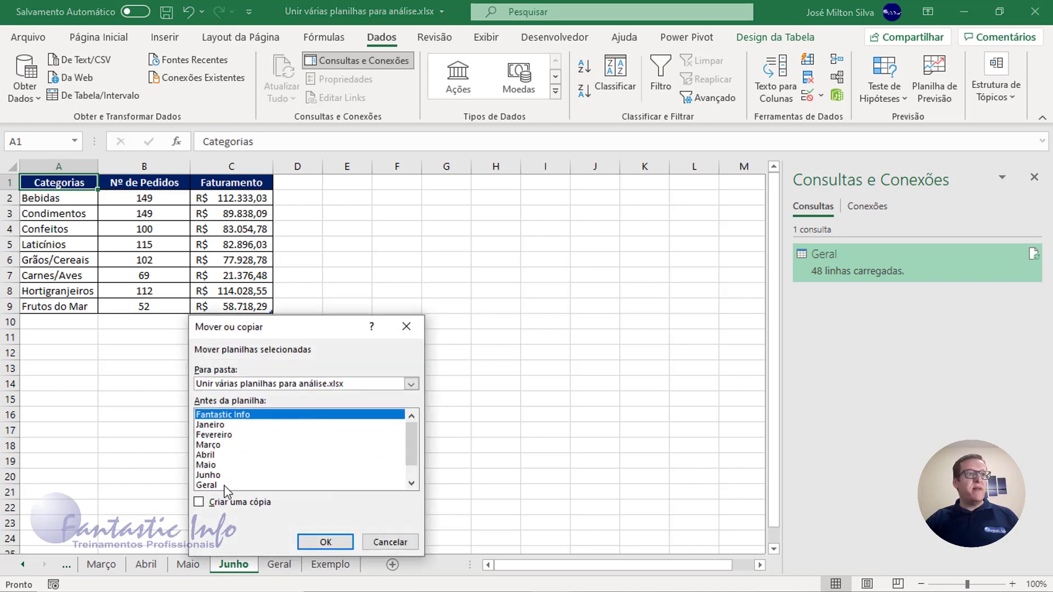
click(217, 505)
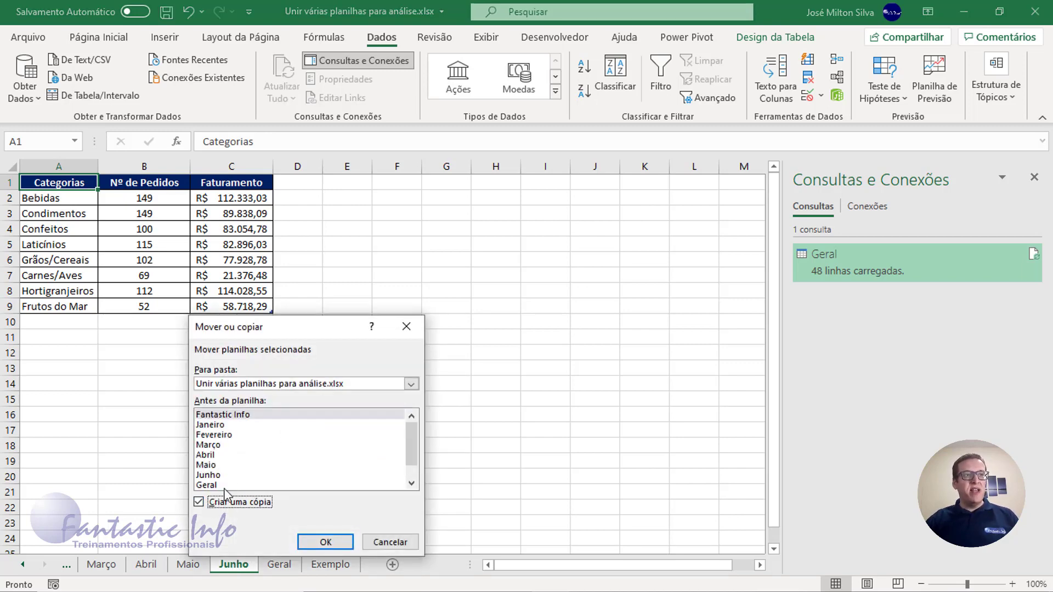
click(412, 482)
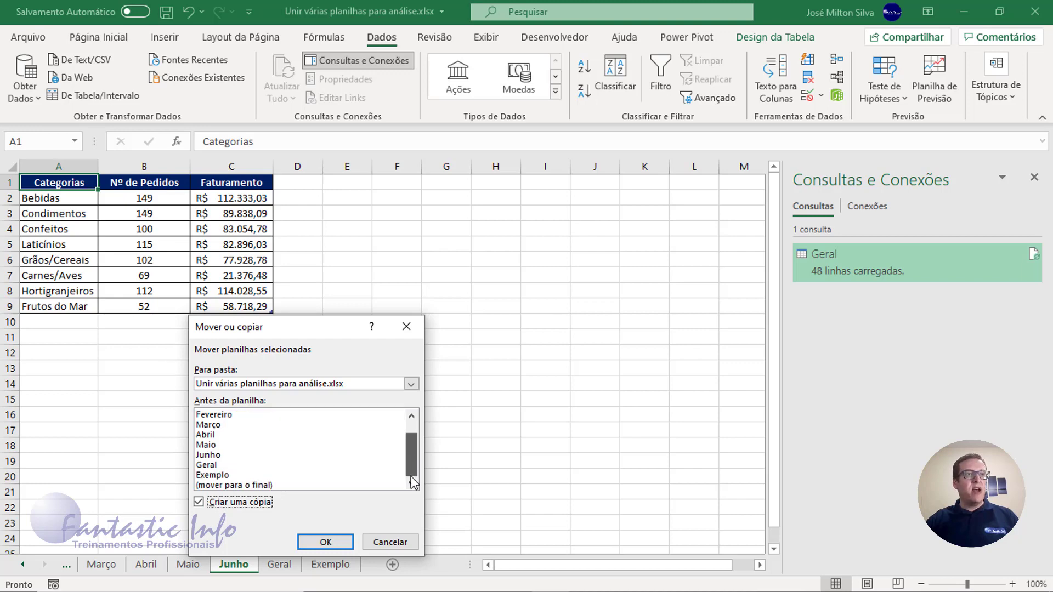
click(262, 486)
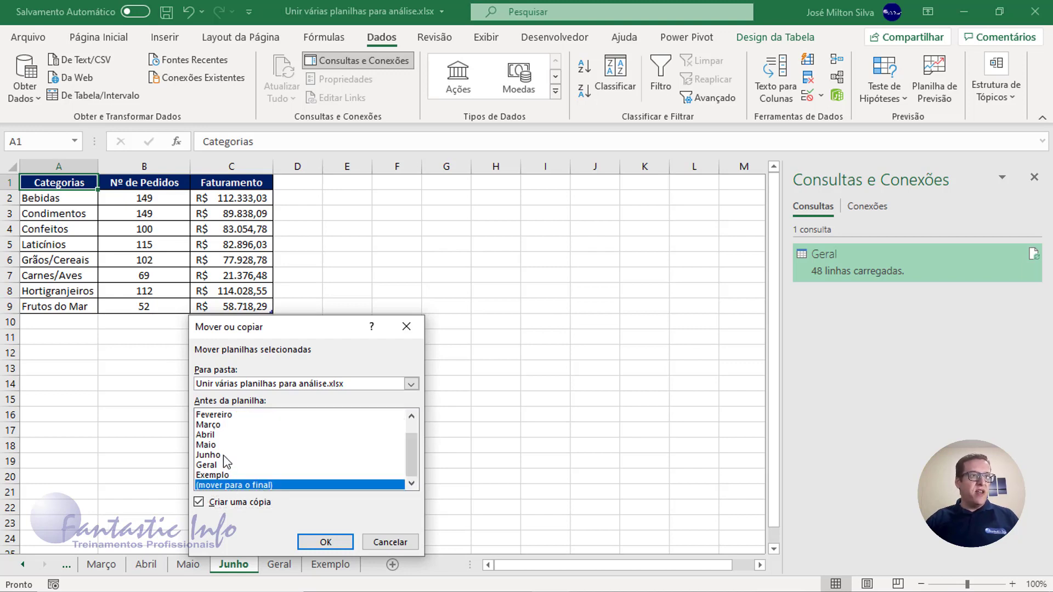
click(224, 465)
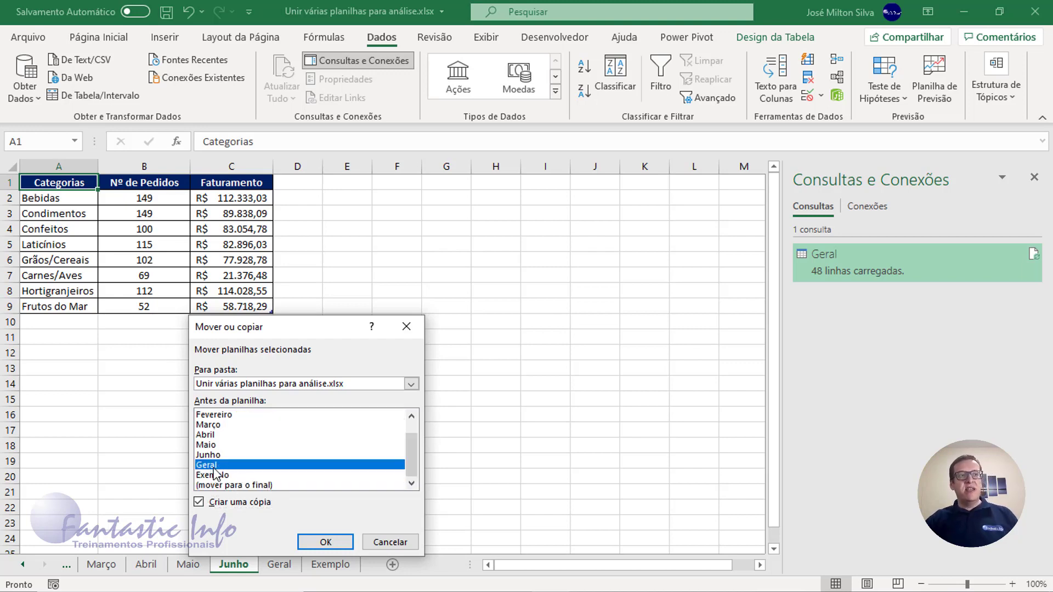
click(330, 545)
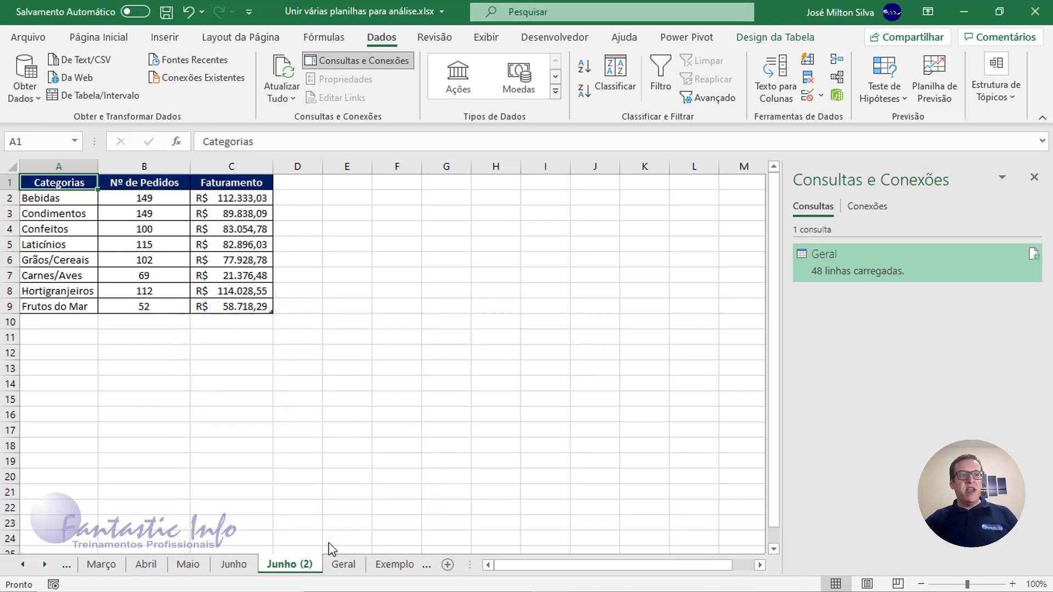
- Rename the copied Junho worksheet as Julho
double_click(293, 571)
text(Jul)
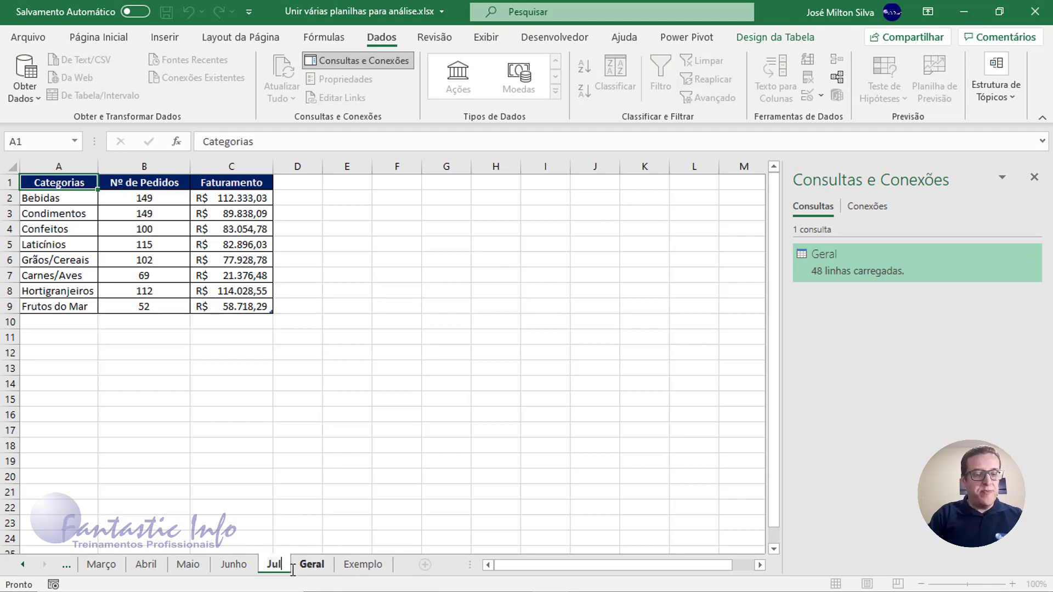
text(ho)
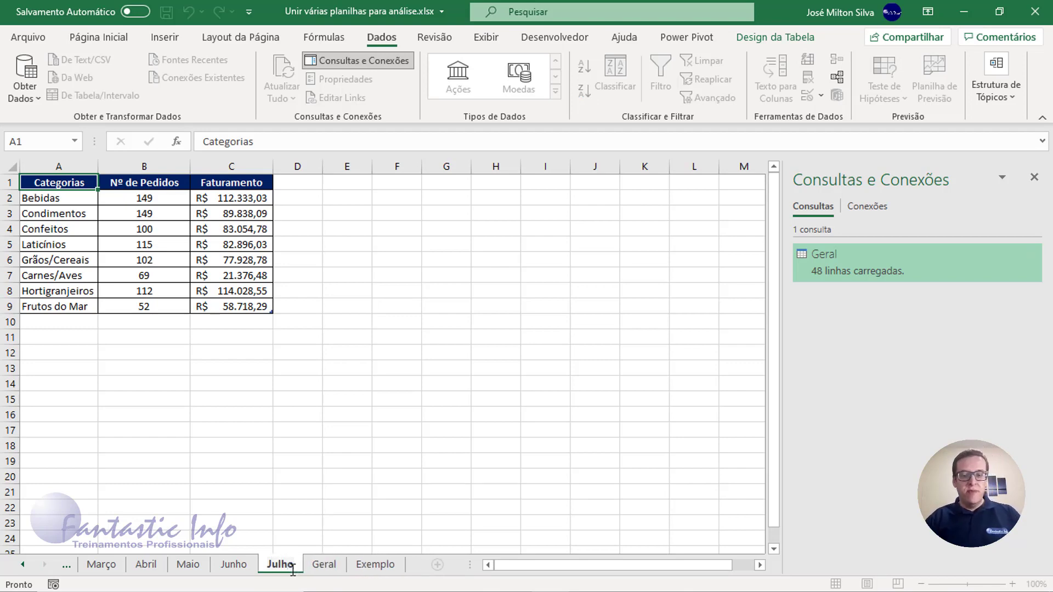
key(Return)
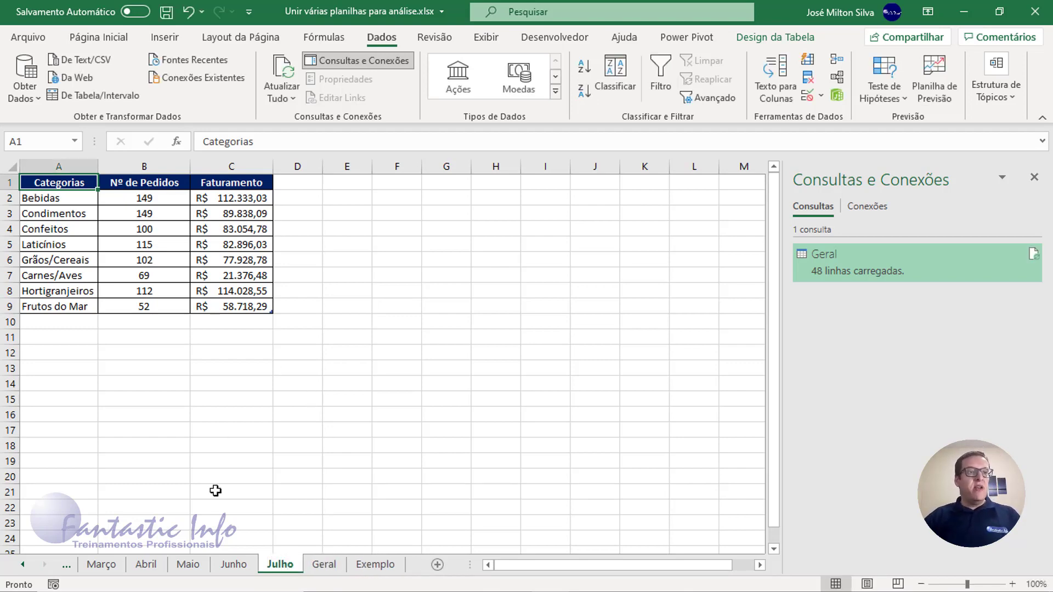
- Check which months the Geral table contains and refresh all data to bring in the Julho sheet's table
click(323, 565)
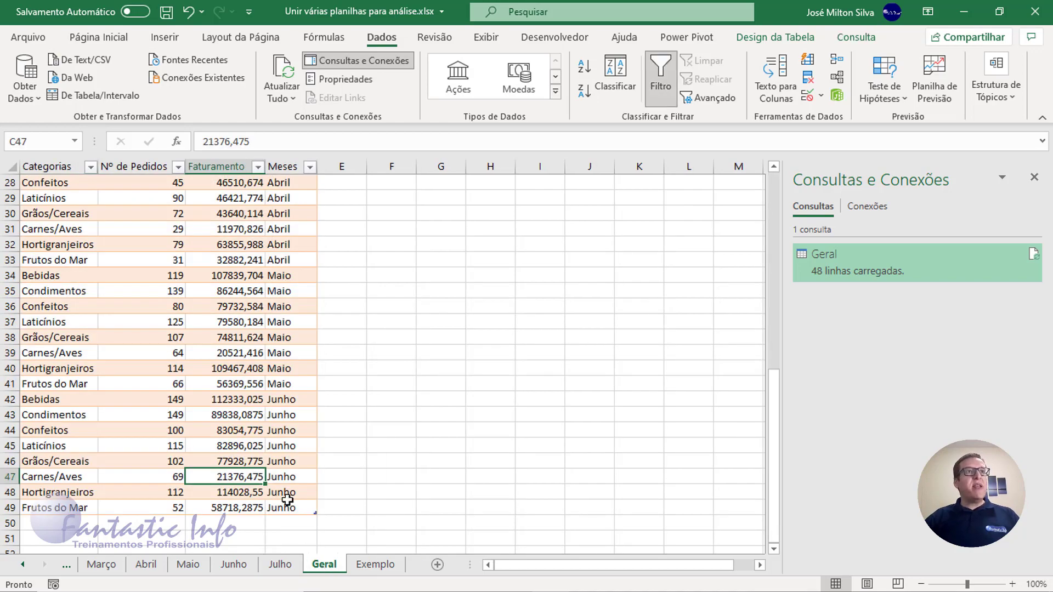
scroll(287, 445, up, 8)
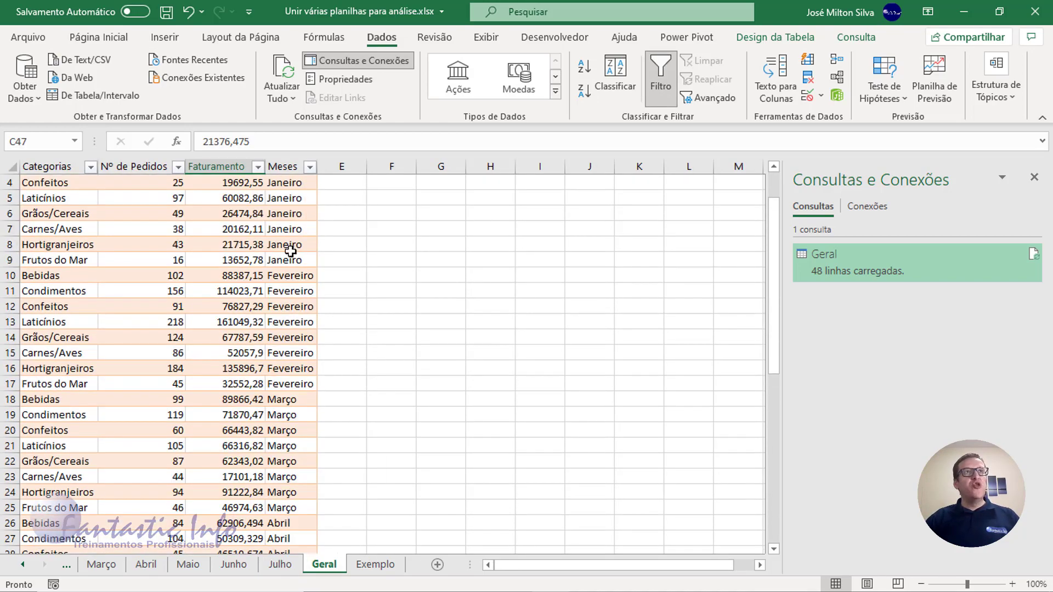
scroll(287, 246, down, 6)
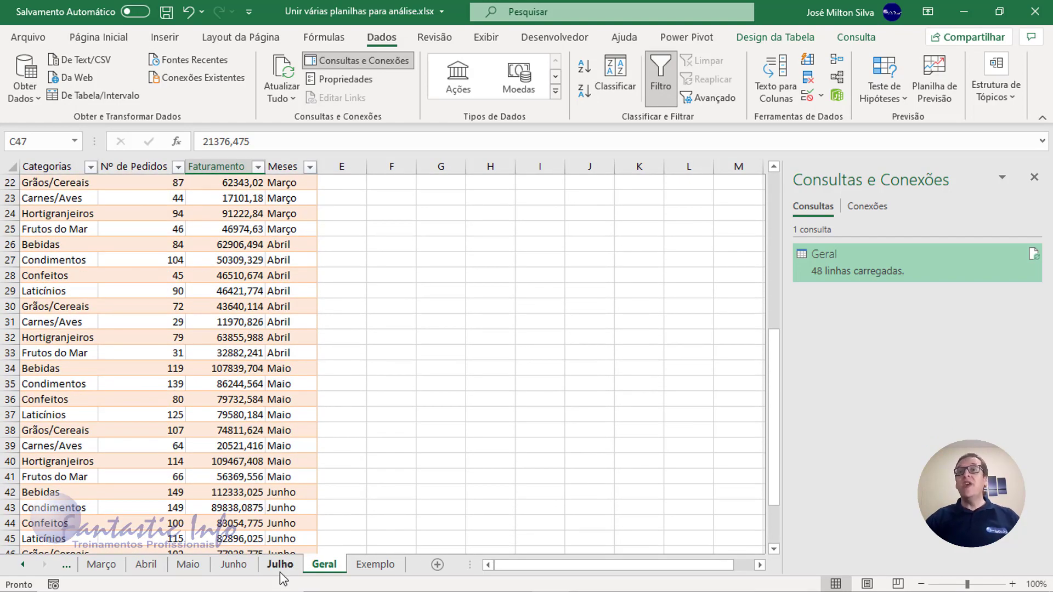
scroll(284, 579, down, 2)
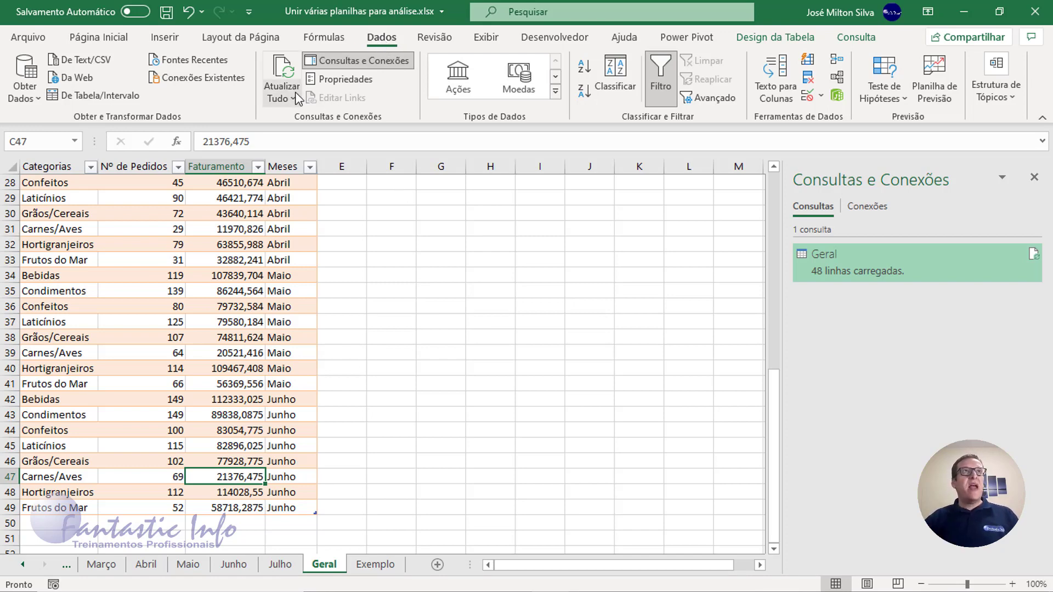
click(282, 73)
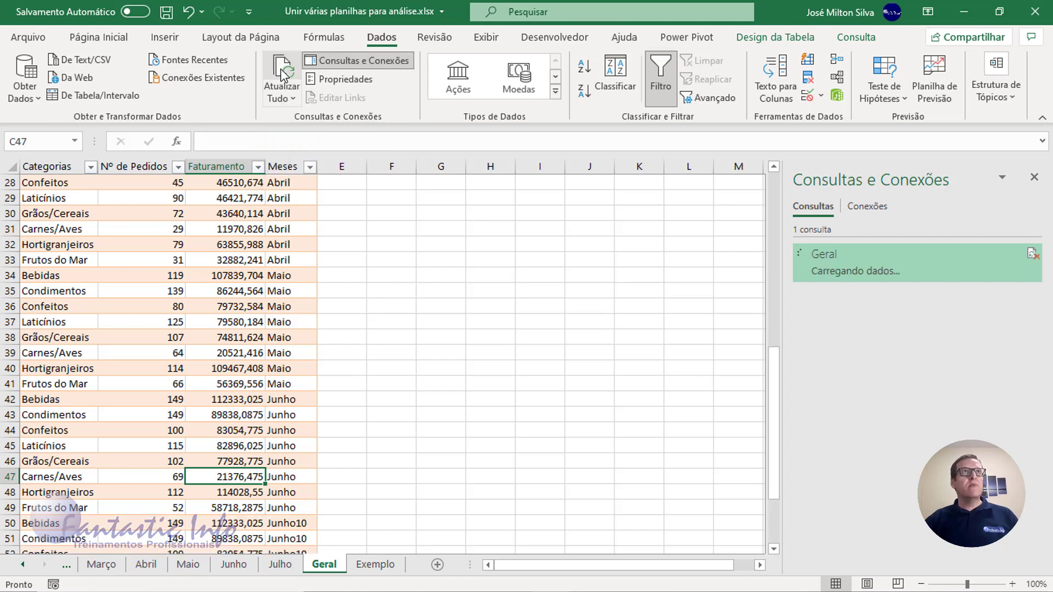
- Review the Meses values in the last rows of the Geral table and compare them with the Julho worksheet
scroll(240, 467, down, 3)
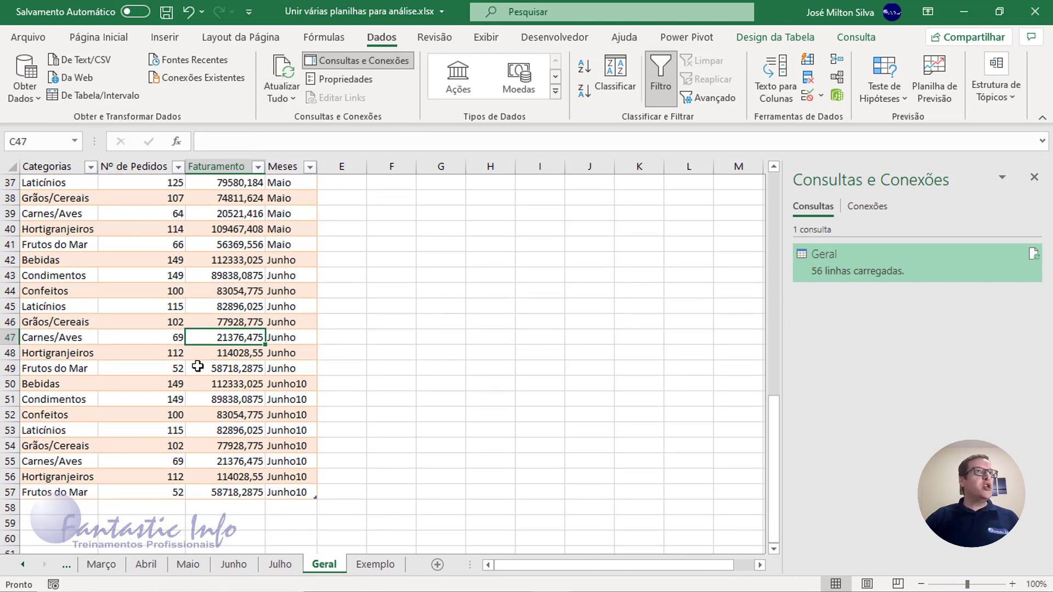
scroll(203, 369, up, 2)
scroll(202, 369, down, 2)
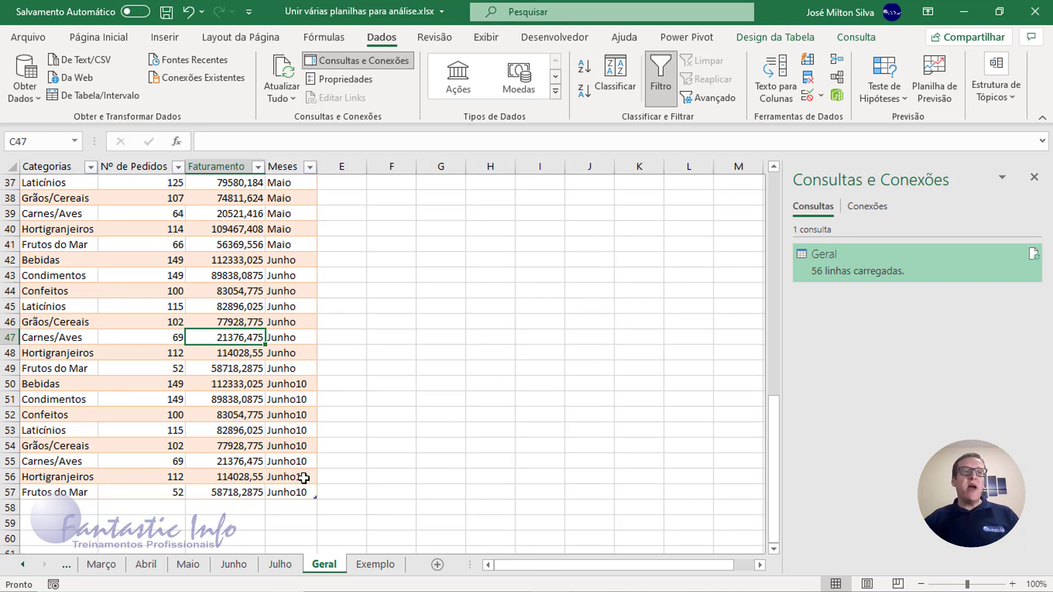
click(285, 572)
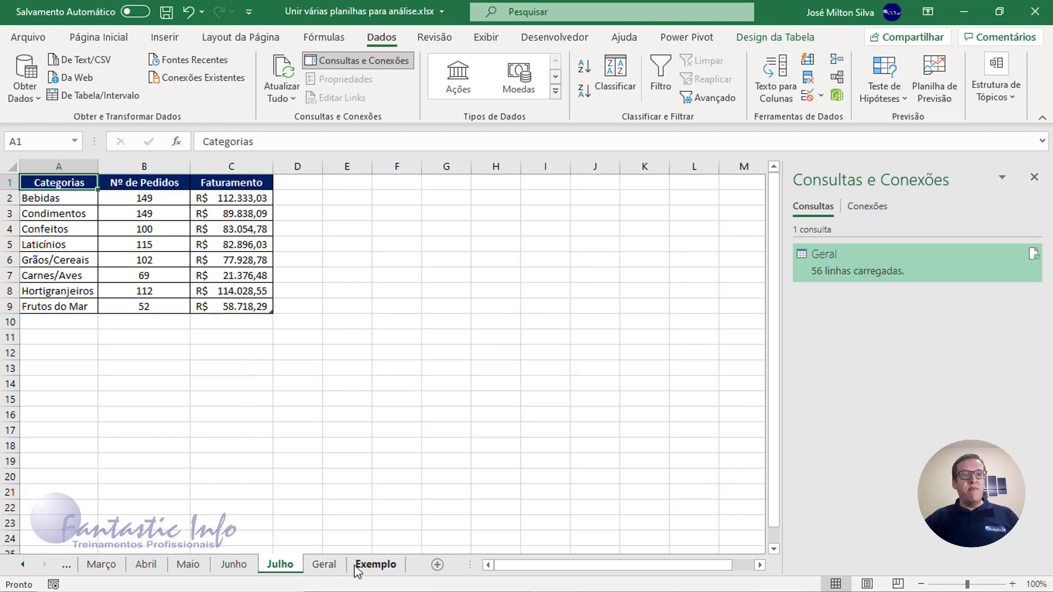
click(327, 566)
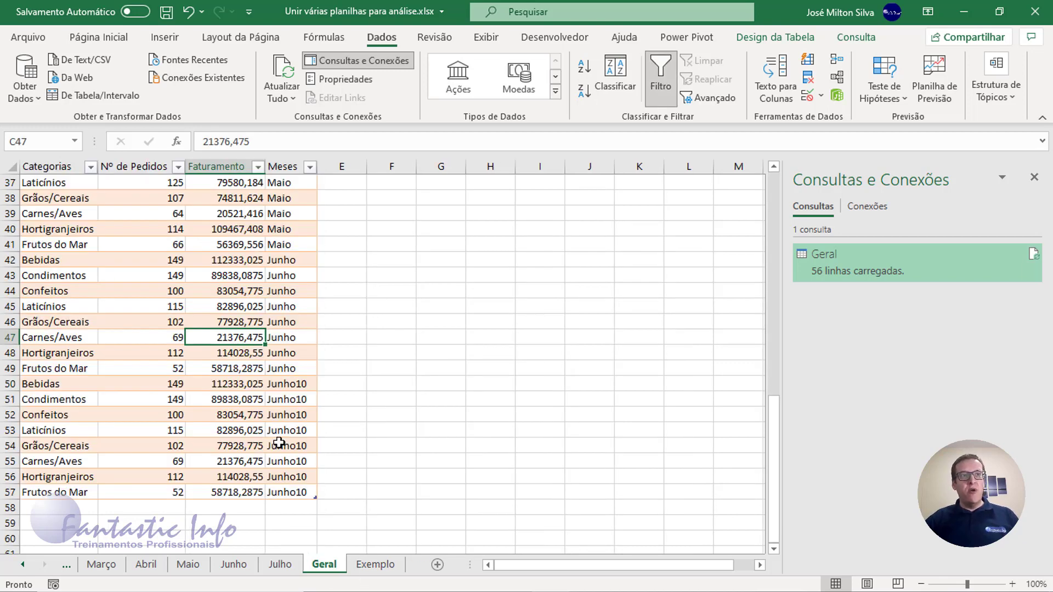
- Rename the table on the Julho worksheet as Julho
click(280, 565)
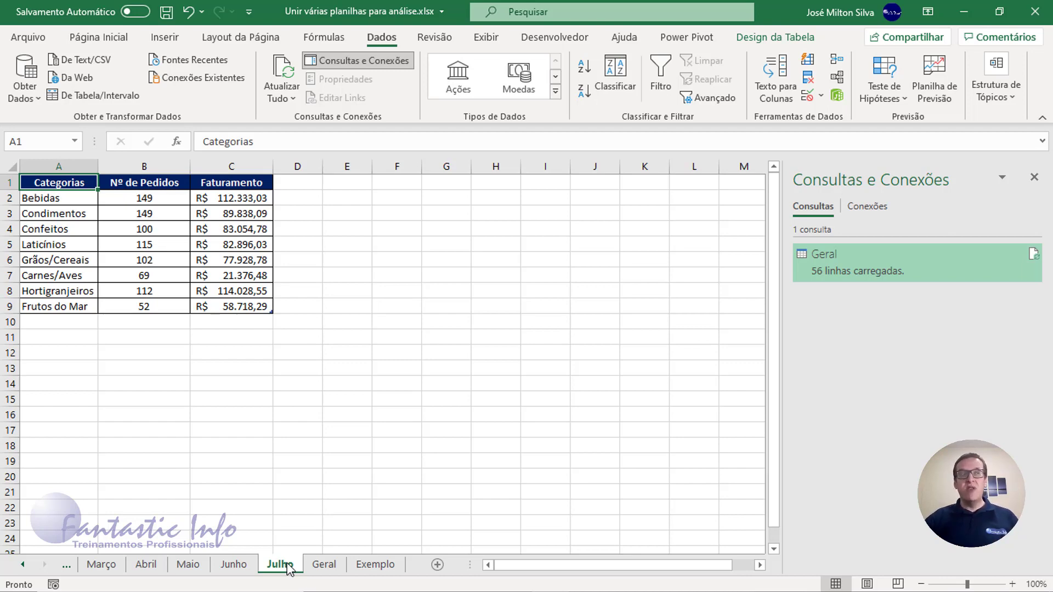
click(137, 229)
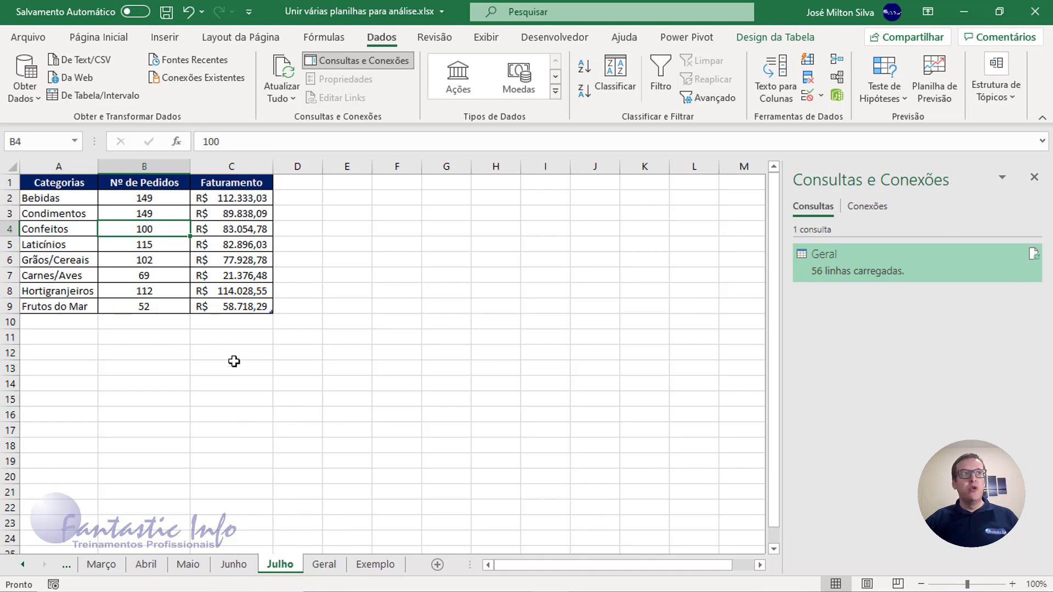
click(140, 226)
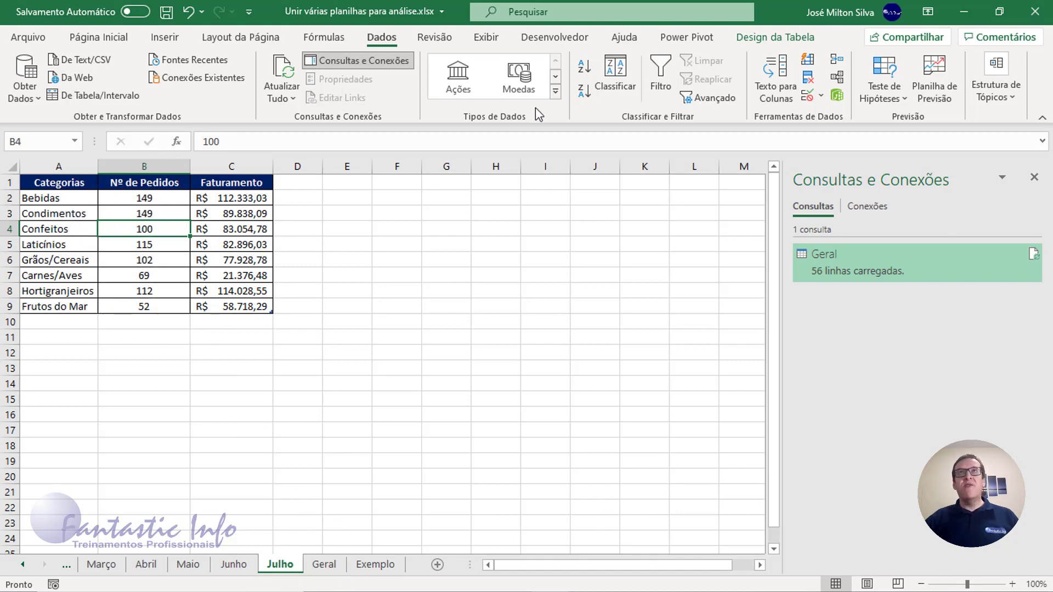
click(771, 37)
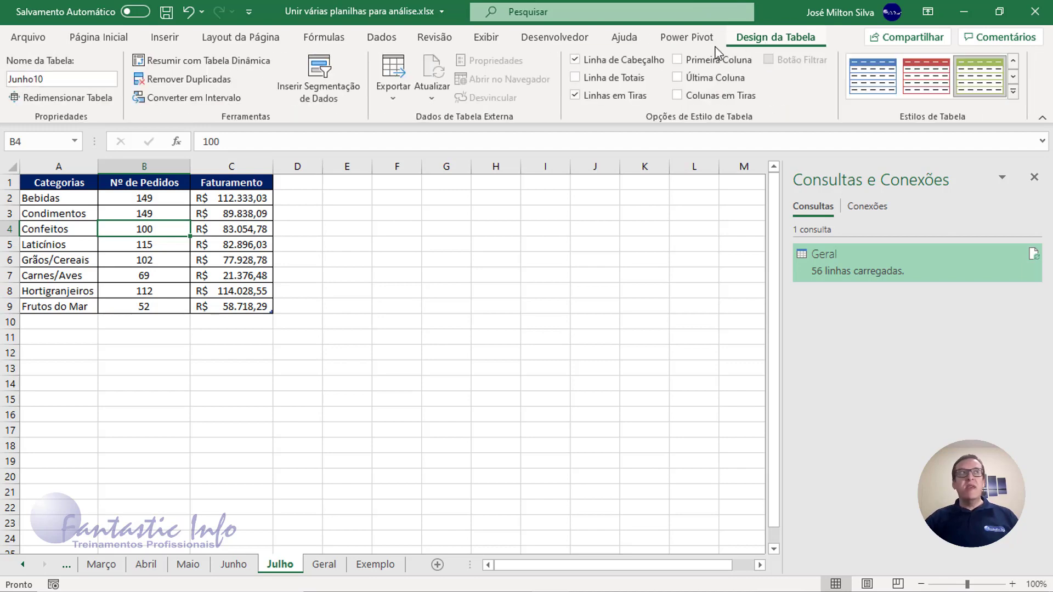
click(49, 77)
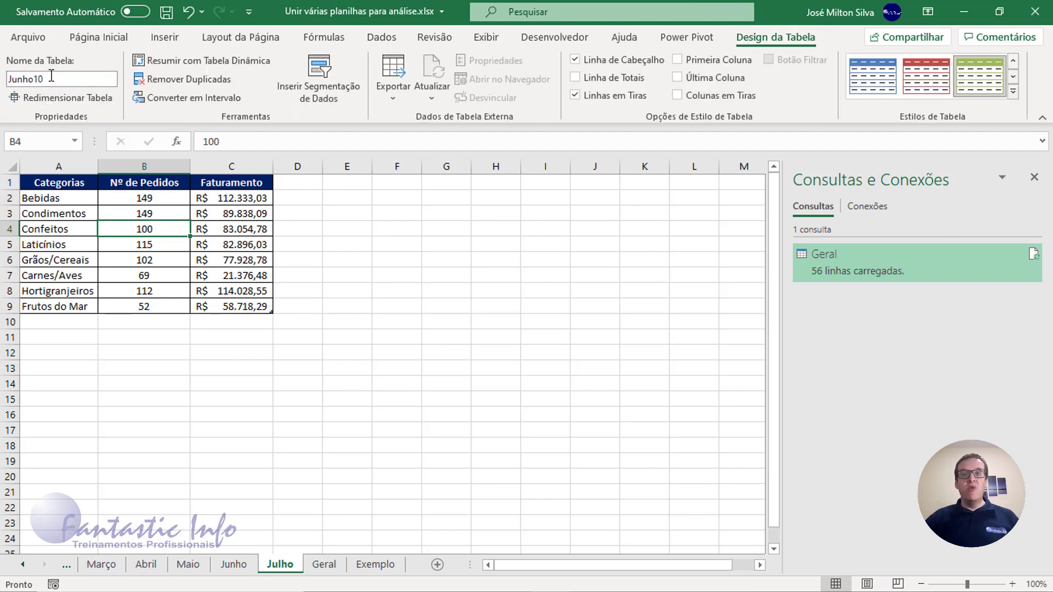
click(52, 77)
text(Ju)
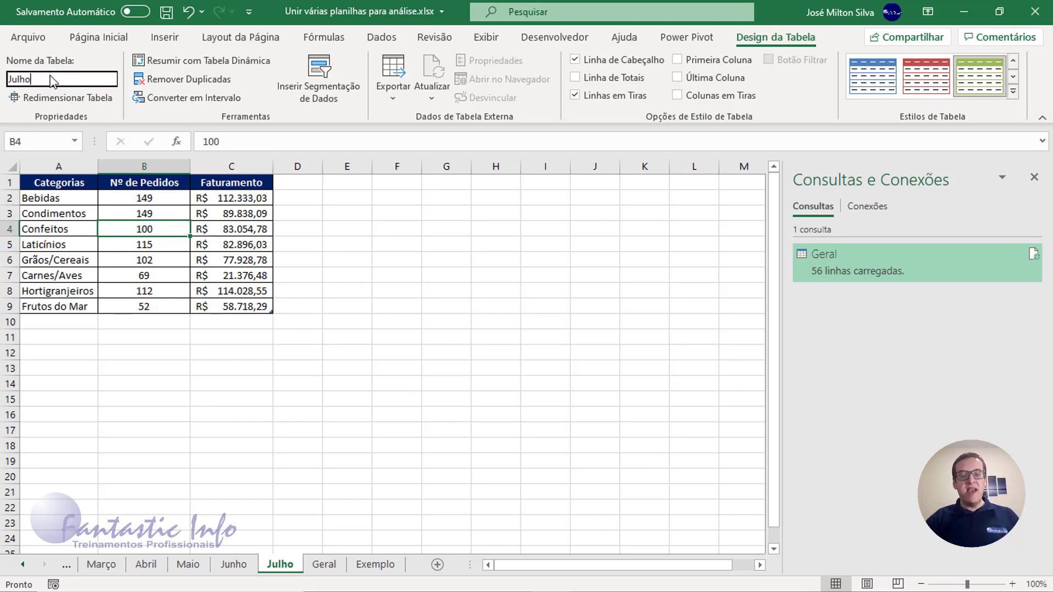
key(Return)
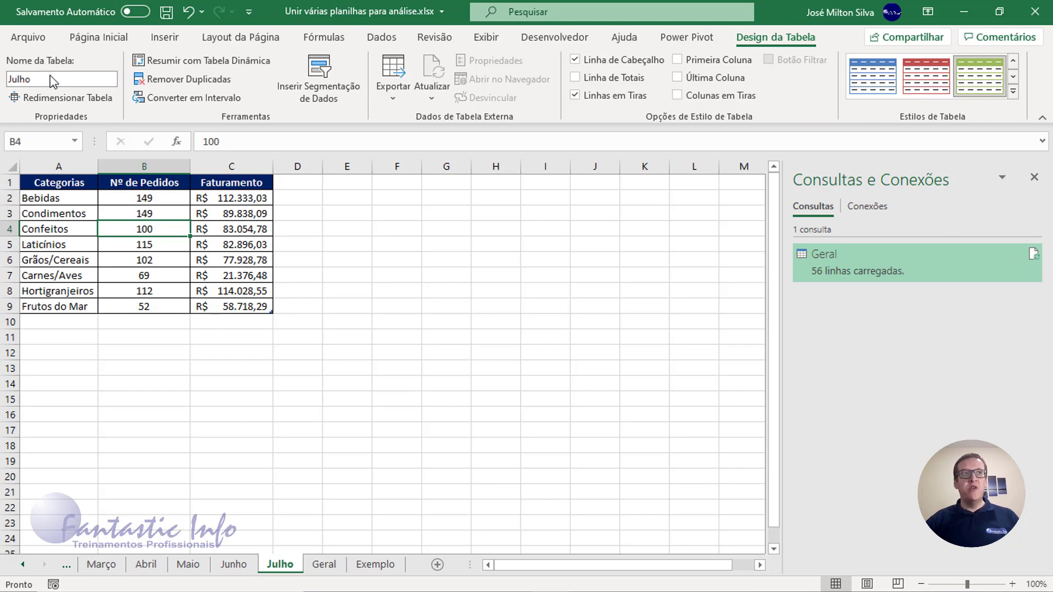
- Refresh all data from the Geral sheet to update the month labels with the renamed Julho table
click(324, 564)
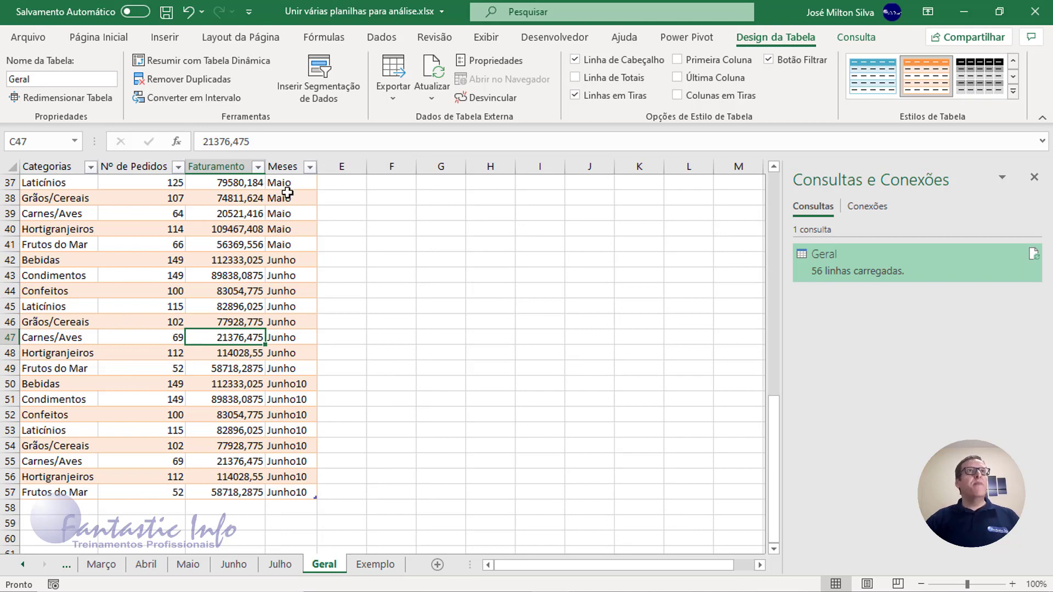
click(386, 39)
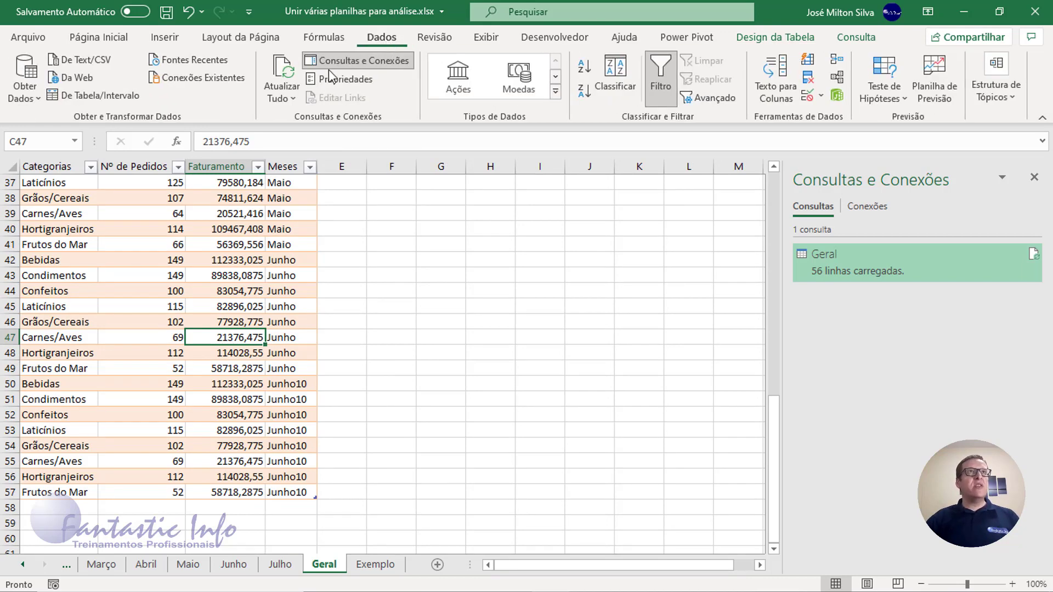
click(281, 74)
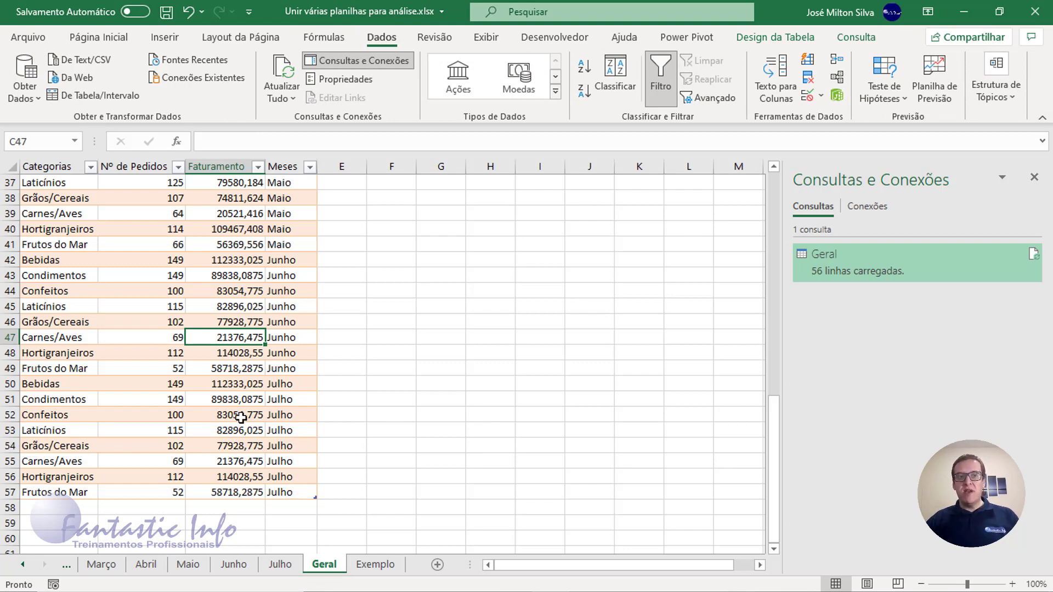
- Create a copy of the Julho worksheet in the same workbook, placed before the Geral sheet
click(291, 571)
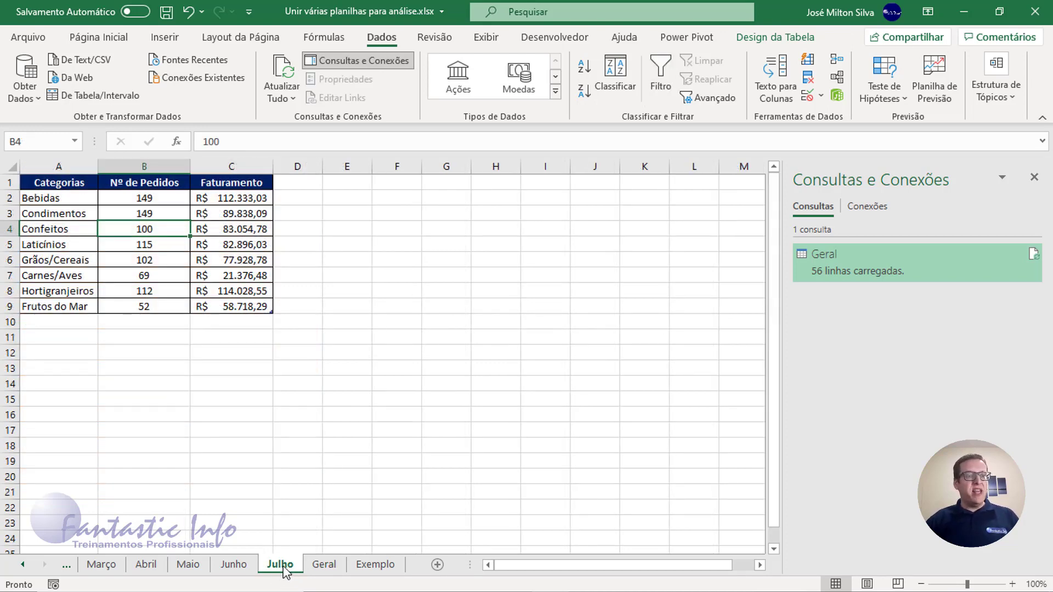
right_click(286, 572)
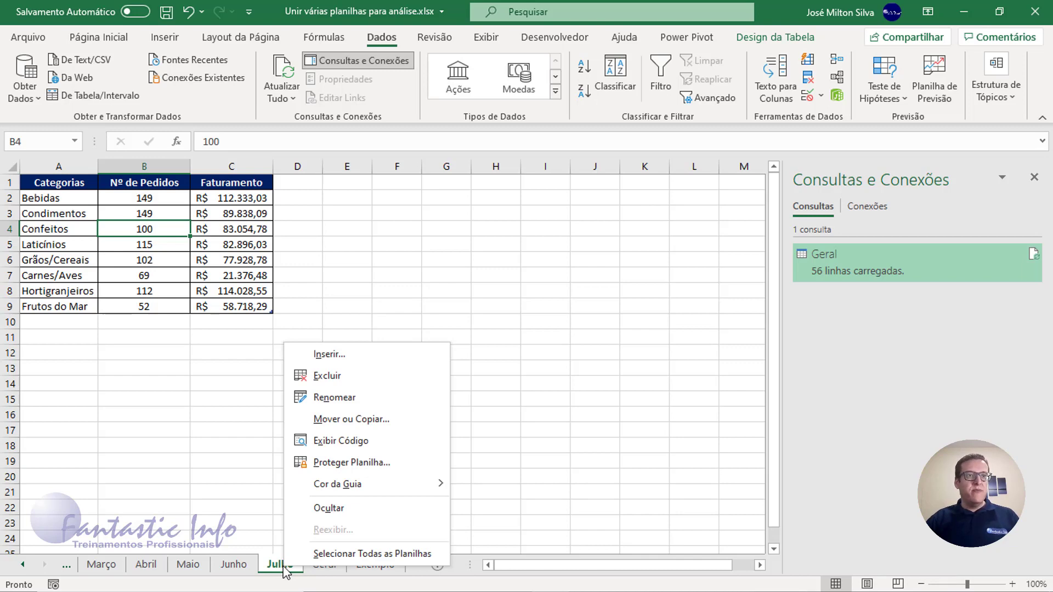
click(355, 424)
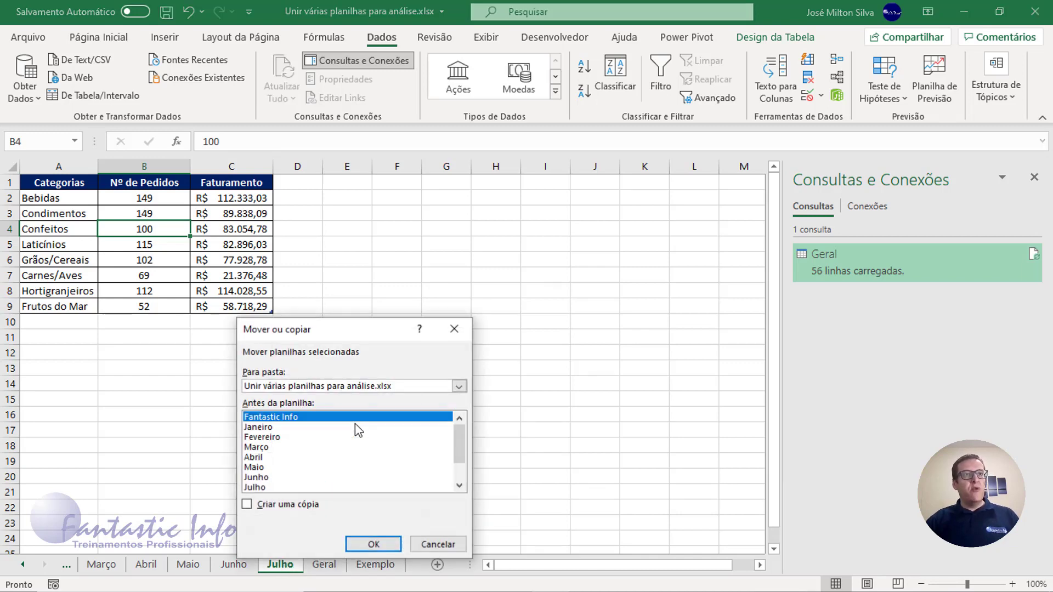
click(271, 506)
scroll(305, 464, down, 1)
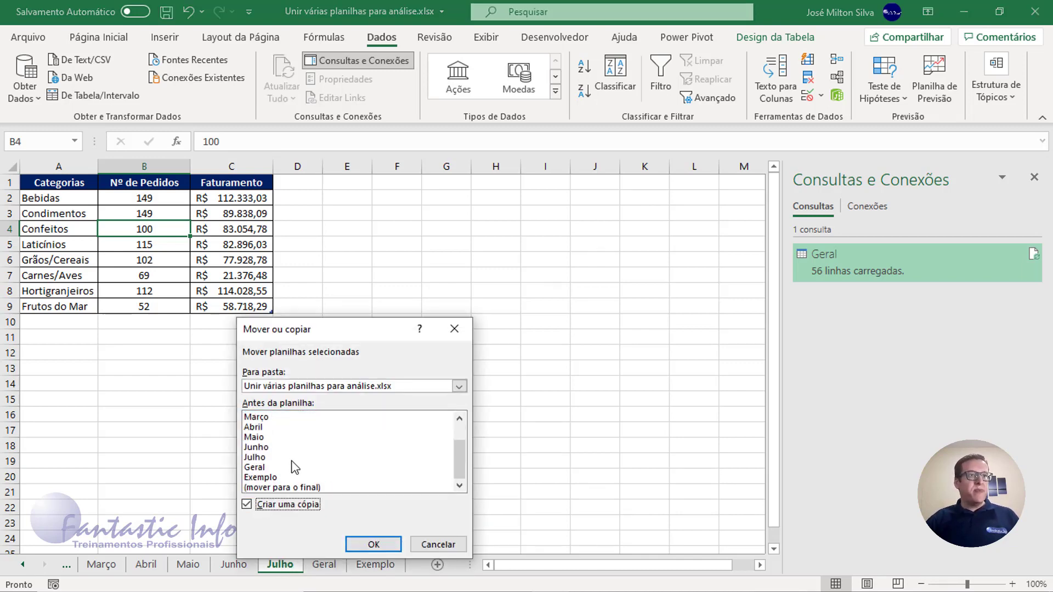
click(259, 468)
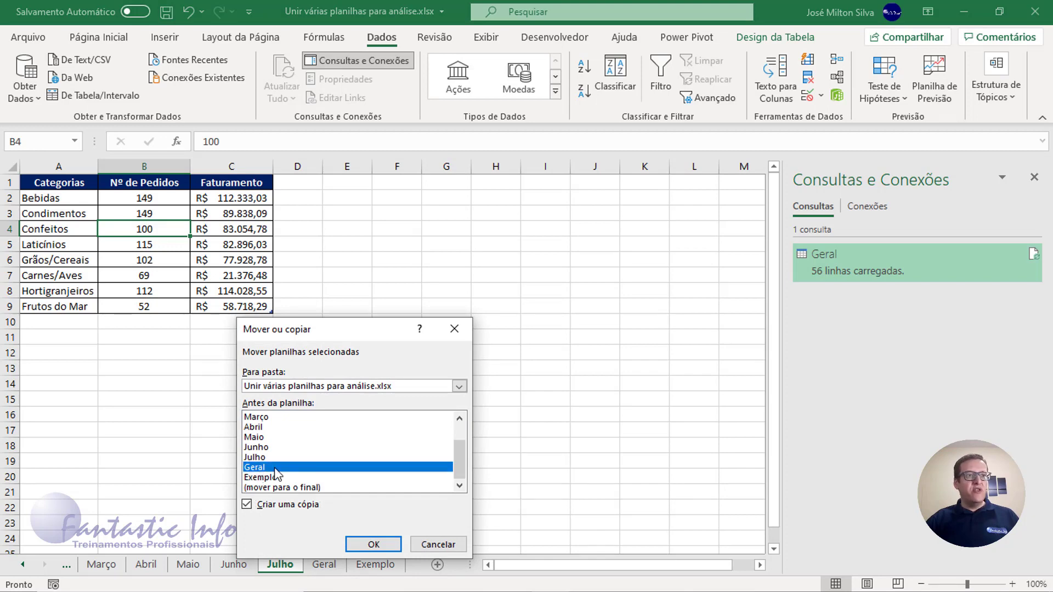
click(377, 544)
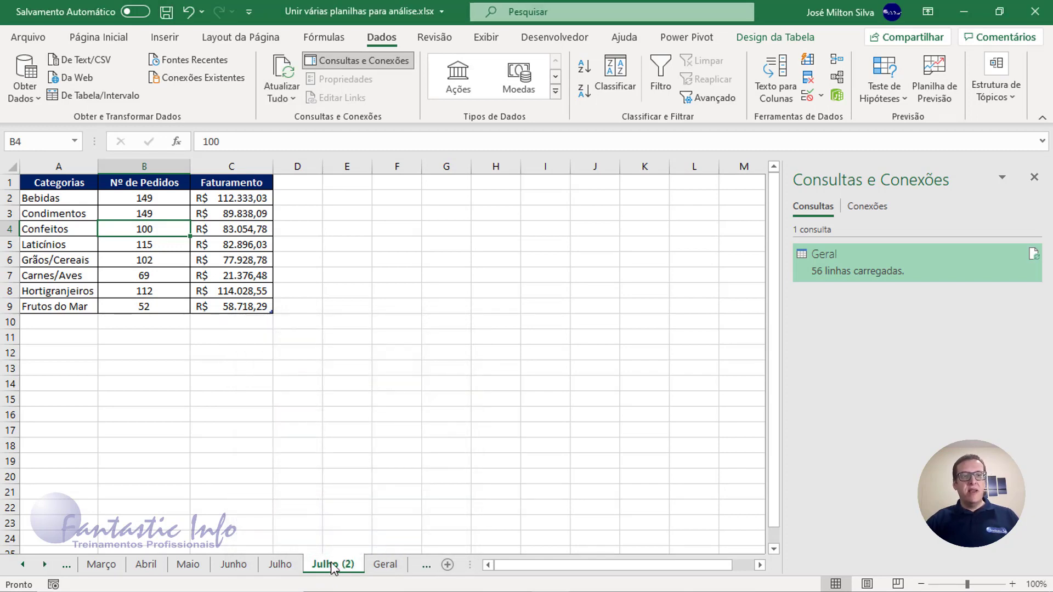
- Rename the copied Julho worksheet as Agosto
double_click(332, 565)
text(A)
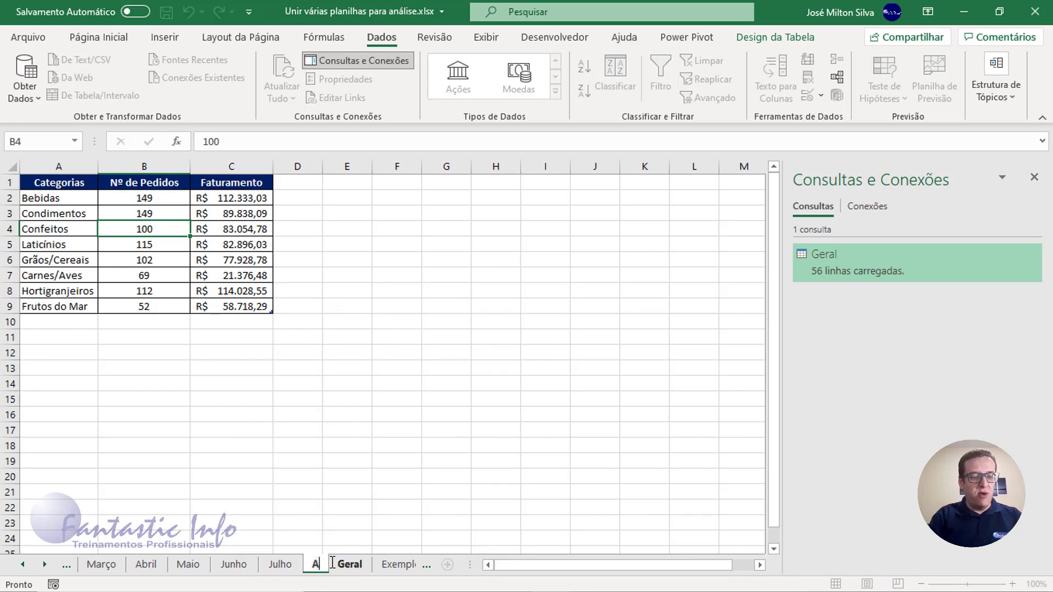
text(gosto)
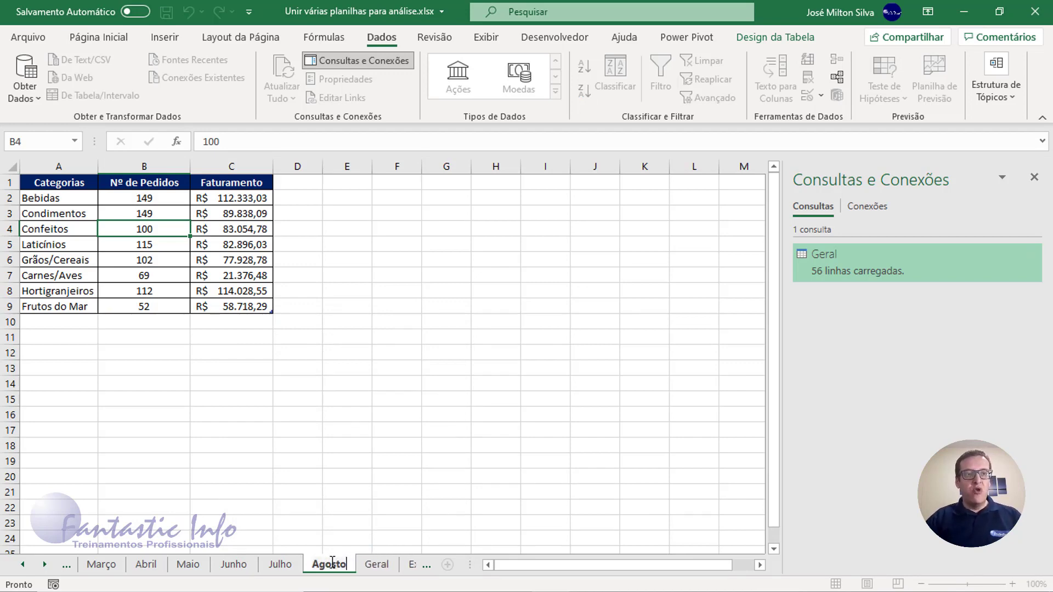
key(Return)
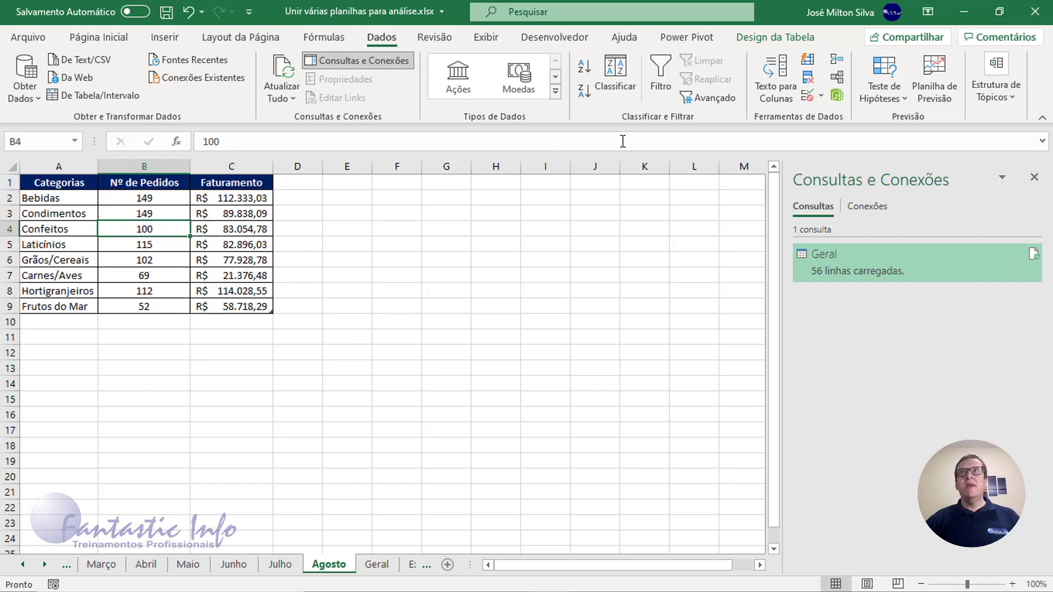
- Rename the table on the Agosto worksheet as Agosto
click(767, 41)
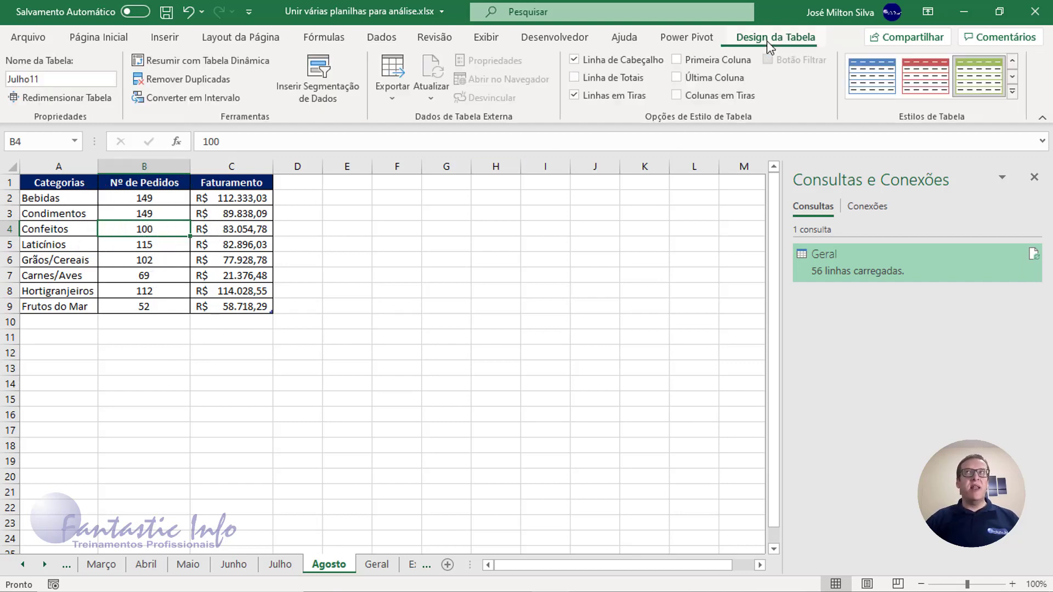
click(63, 83)
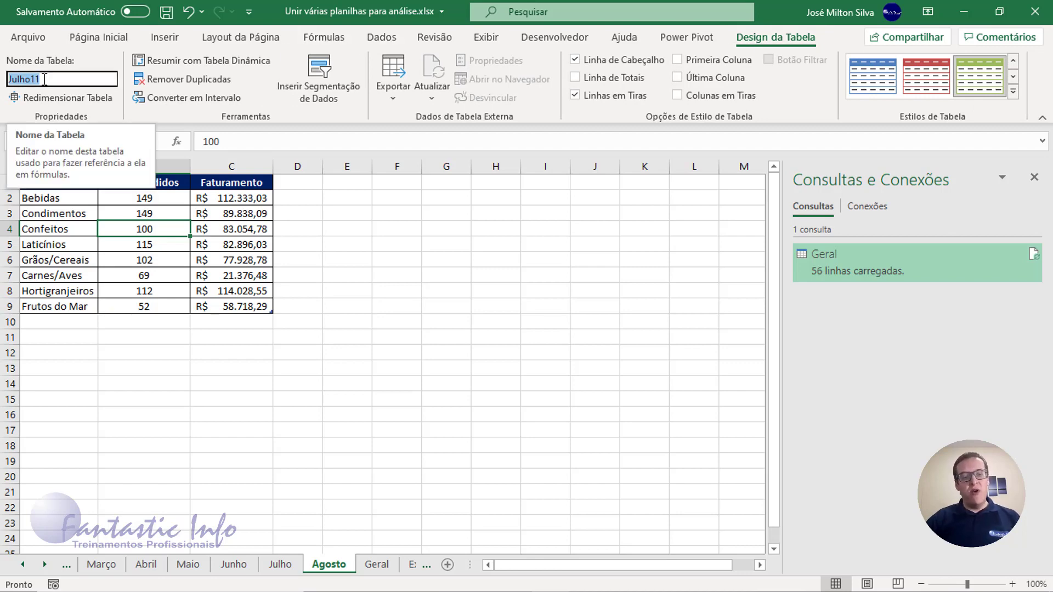
text(Agosto)
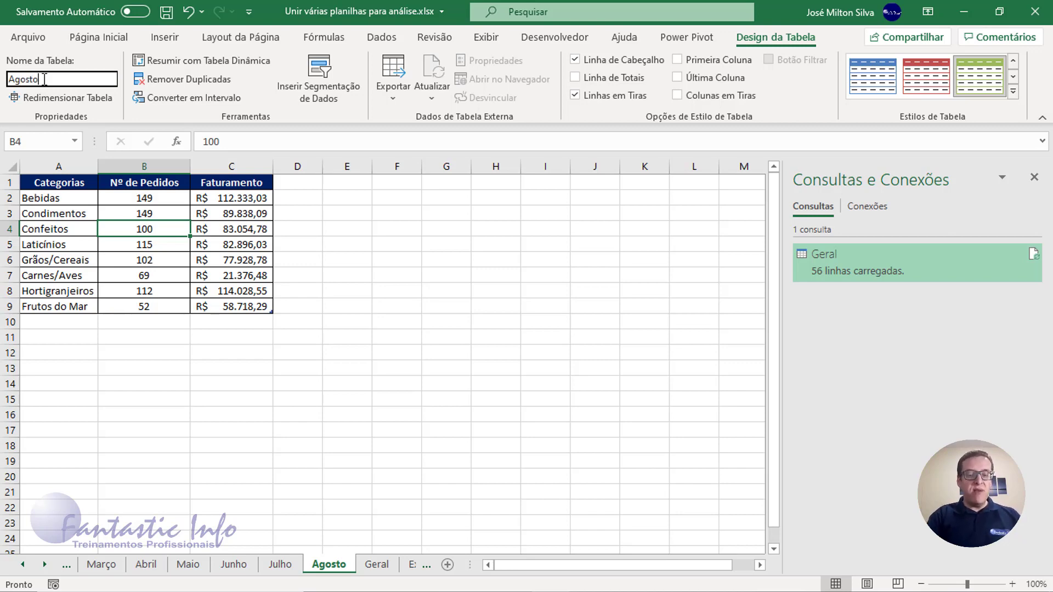
key(Return)
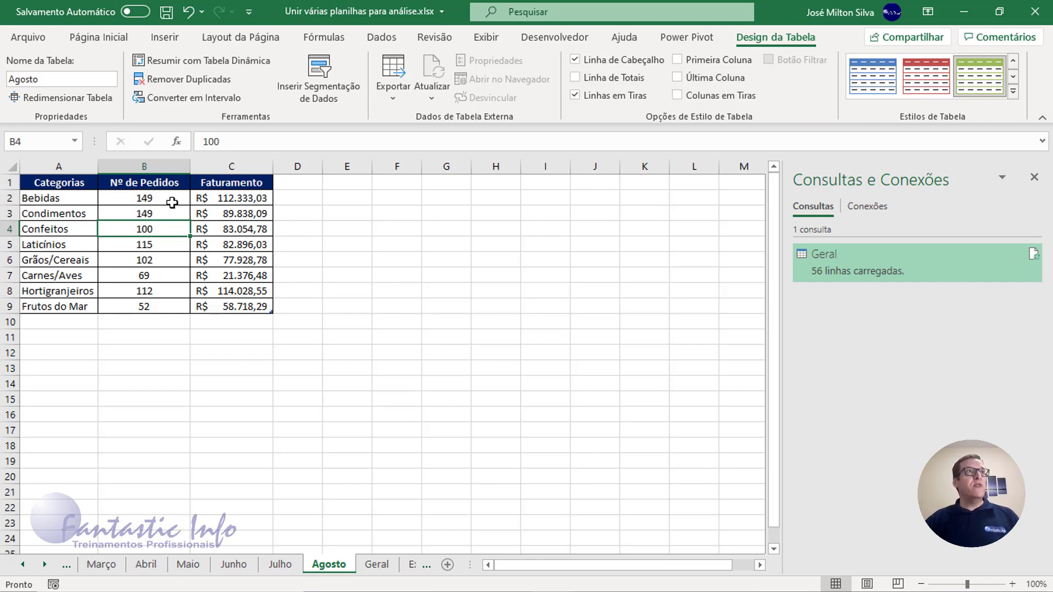
- Set Nº de Pedidos to 200 for every category in the Agosto table, from Bebidas to Frutos do Mar
drag(172, 203, 163, 306)
text(2)
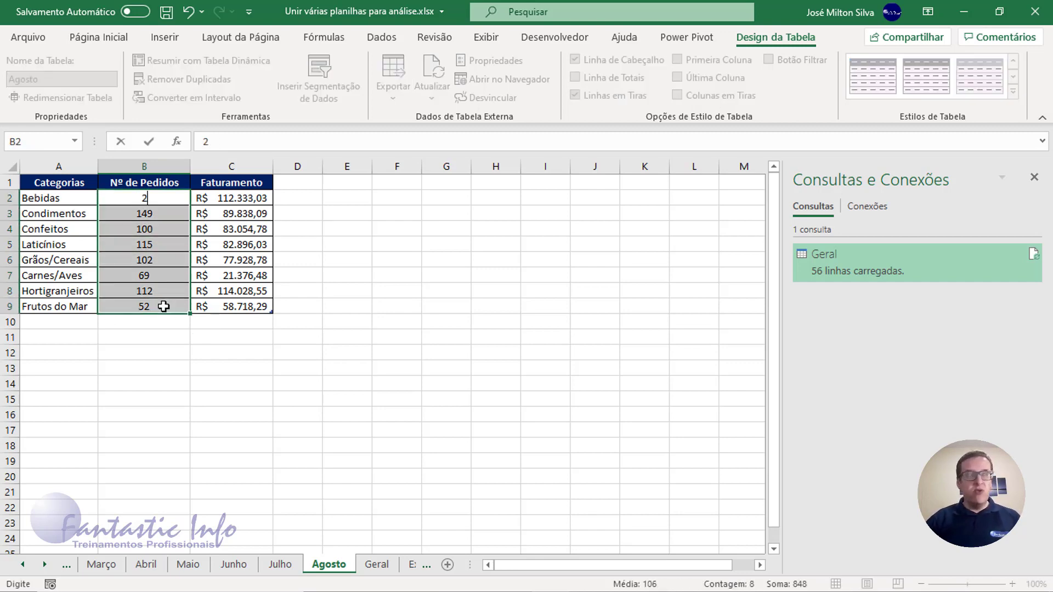
text(00)
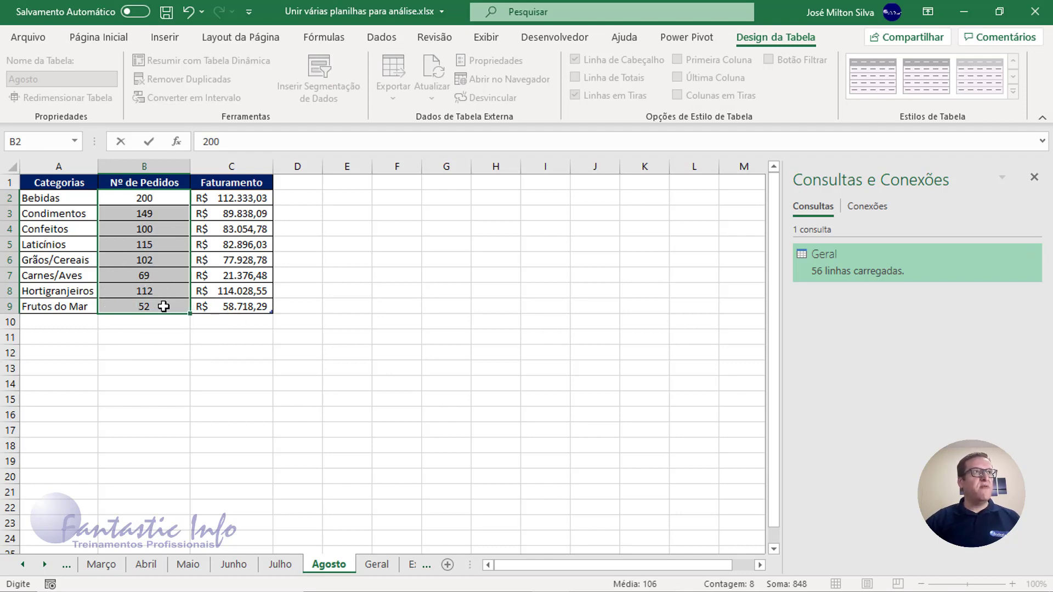
click(137, 258)
click(155, 200)
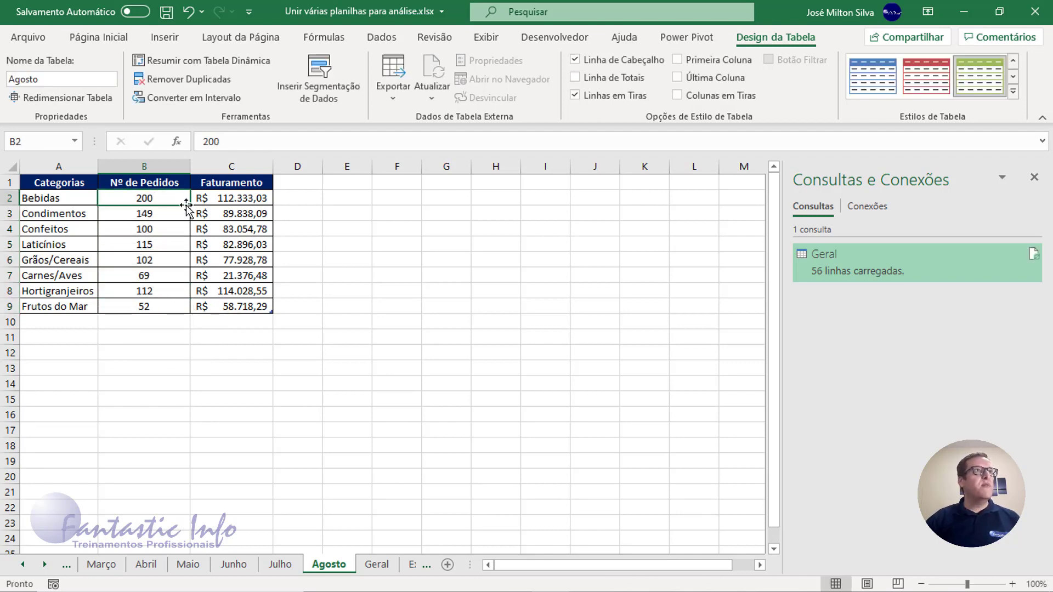
drag(189, 206, 167, 307)
click(145, 201)
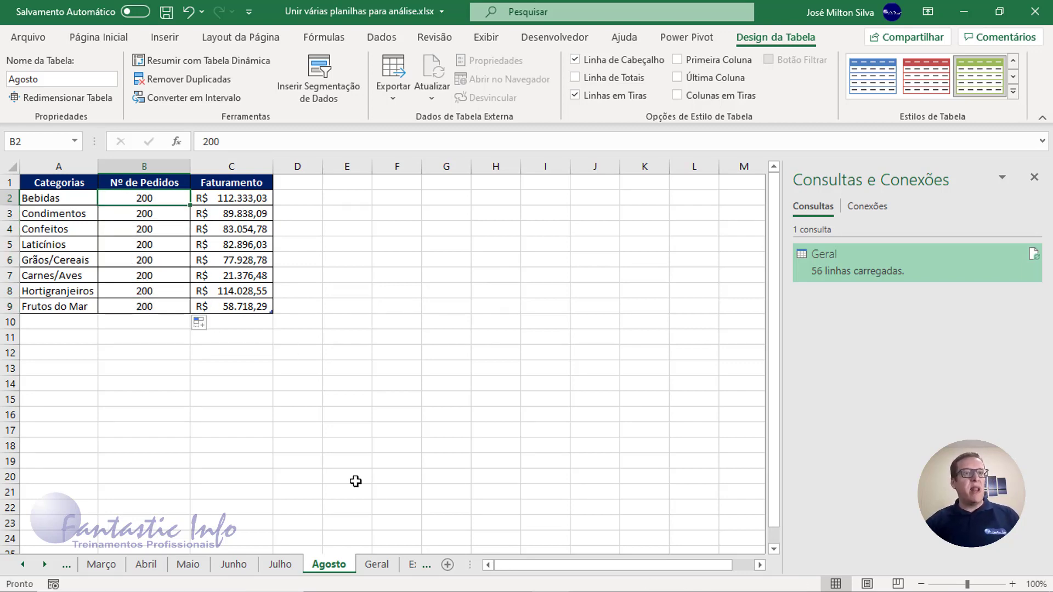
- Refresh all data to add the Agosto table to the Geral sheet and check the Nº de Pedidos values of its rows
click(376, 565)
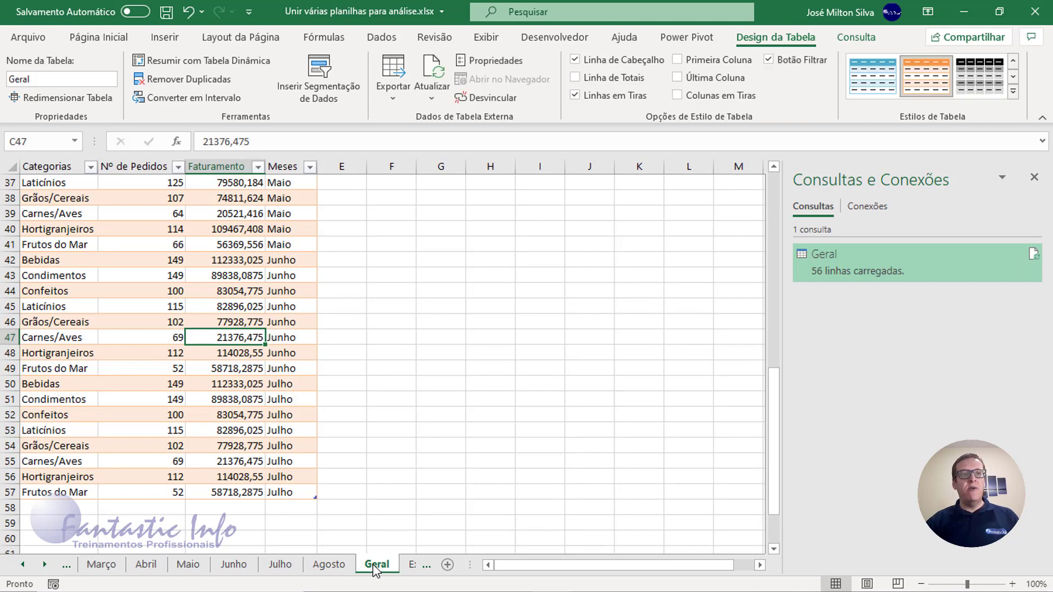
click(381, 37)
click(289, 71)
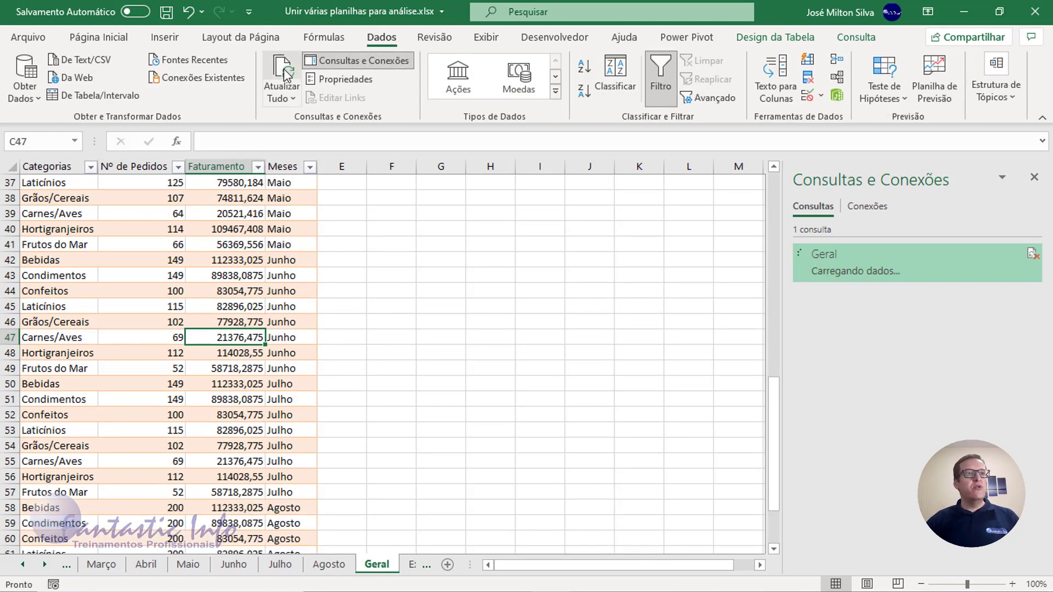
scroll(222, 415, down, 1)
scroll(222, 415, down, 3)
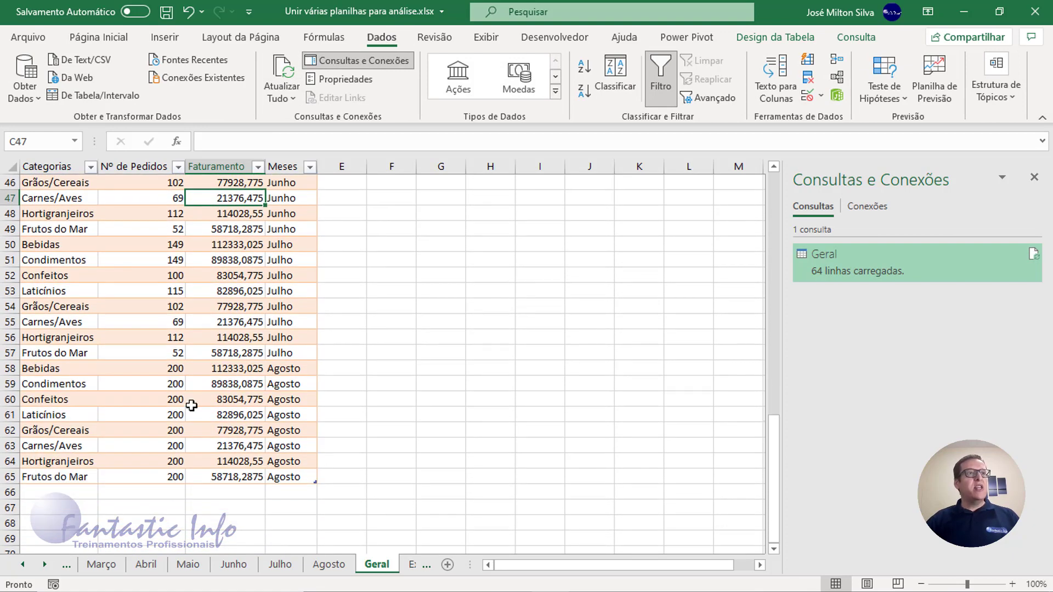
drag(174, 369, 175, 469)
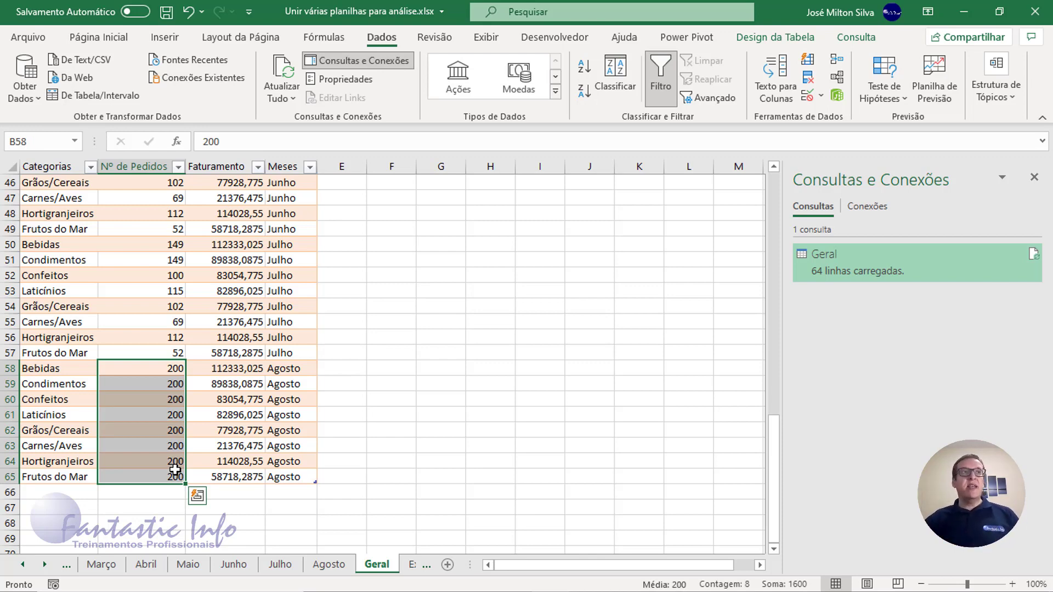
- Create a pivot table from the Geral table on the existing Exemplo worksheet at cell B4
scroll(100, 298, up, 6)
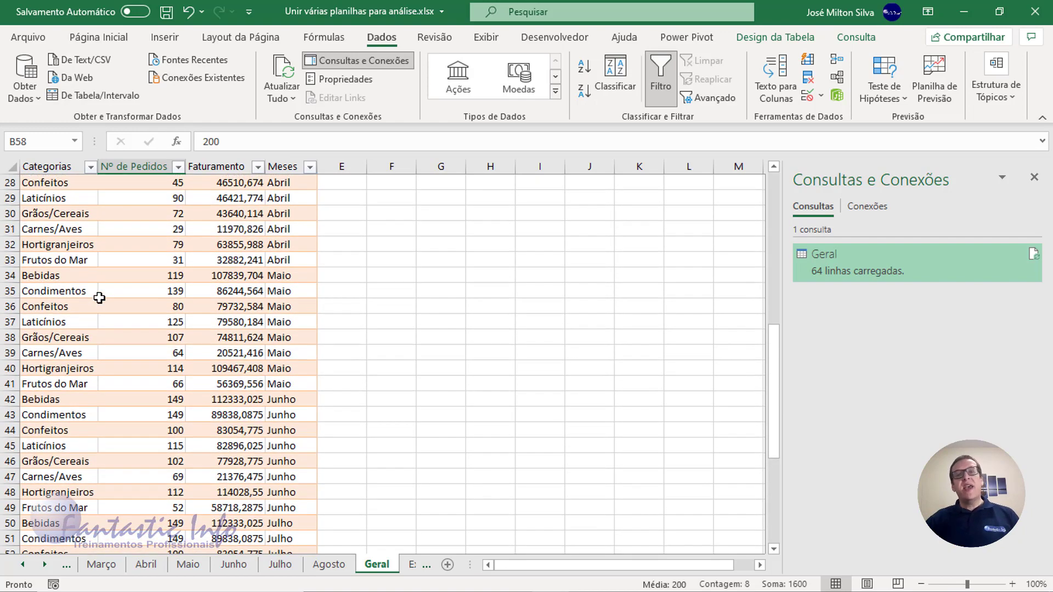
scroll(99, 298, up, 9)
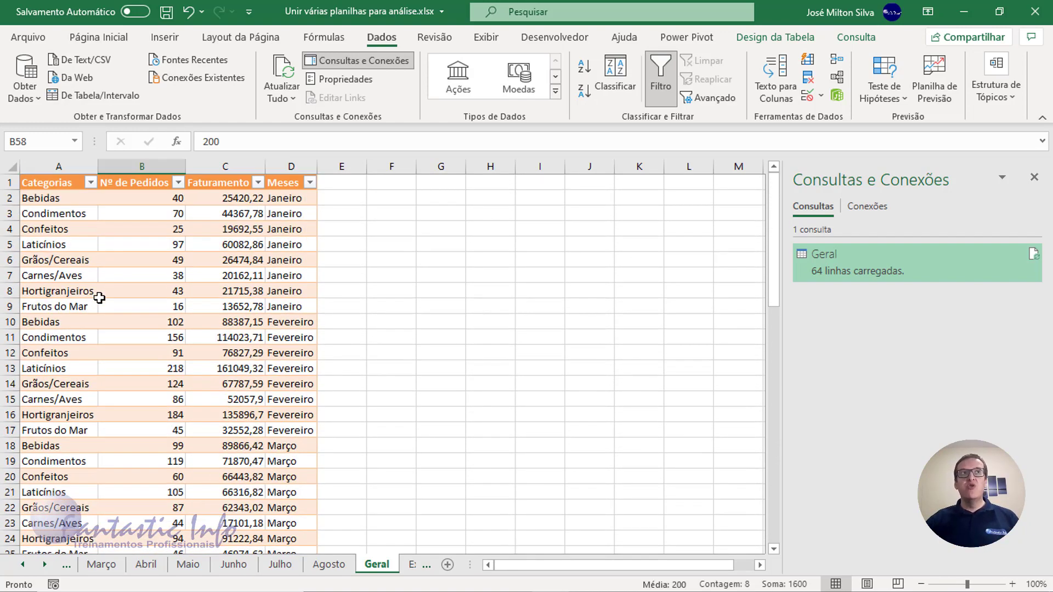
click(51, 195)
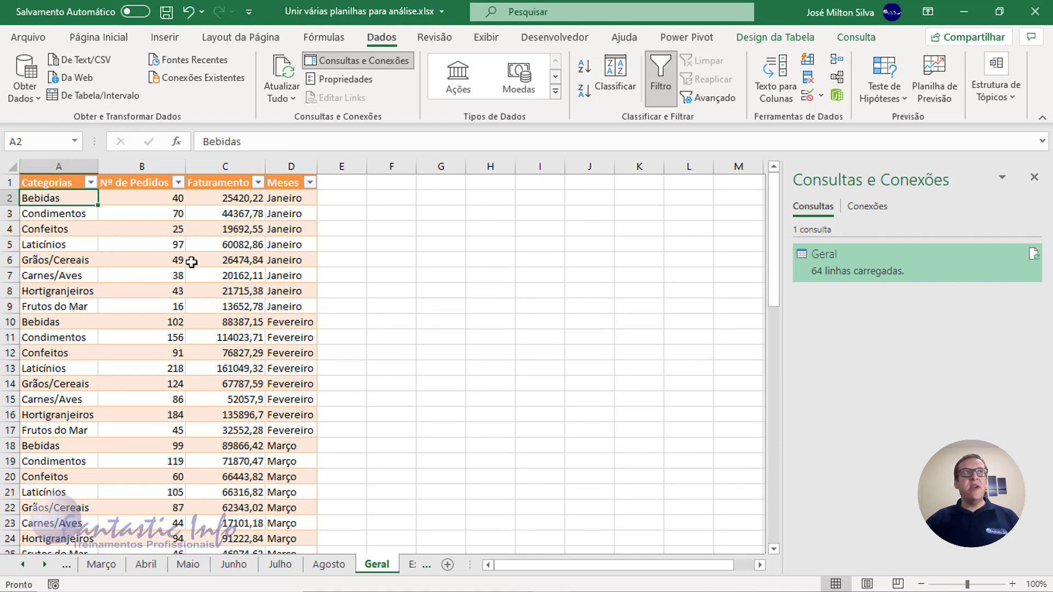
click(164, 38)
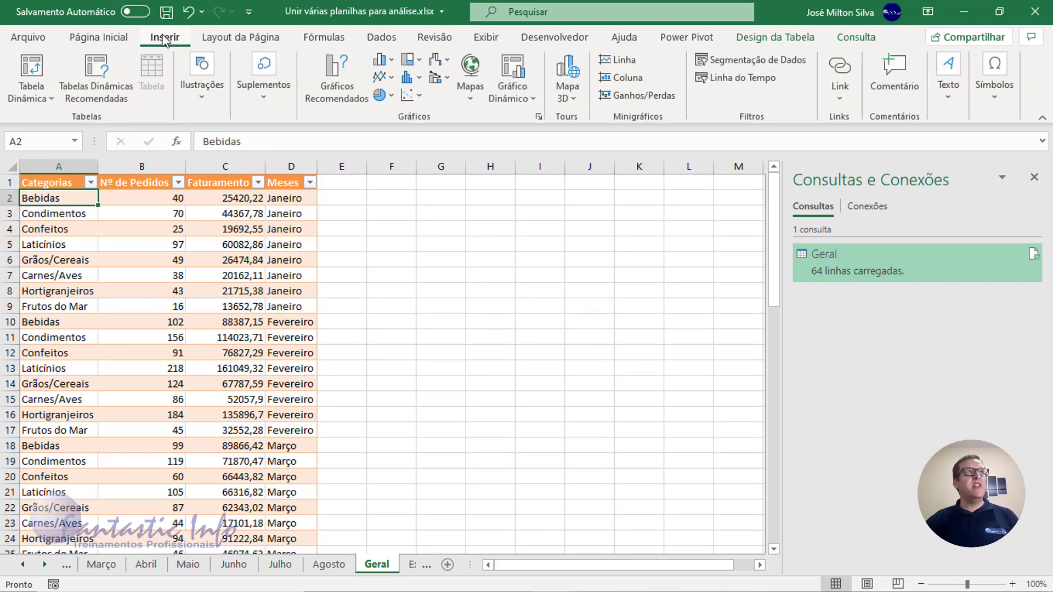
click(37, 68)
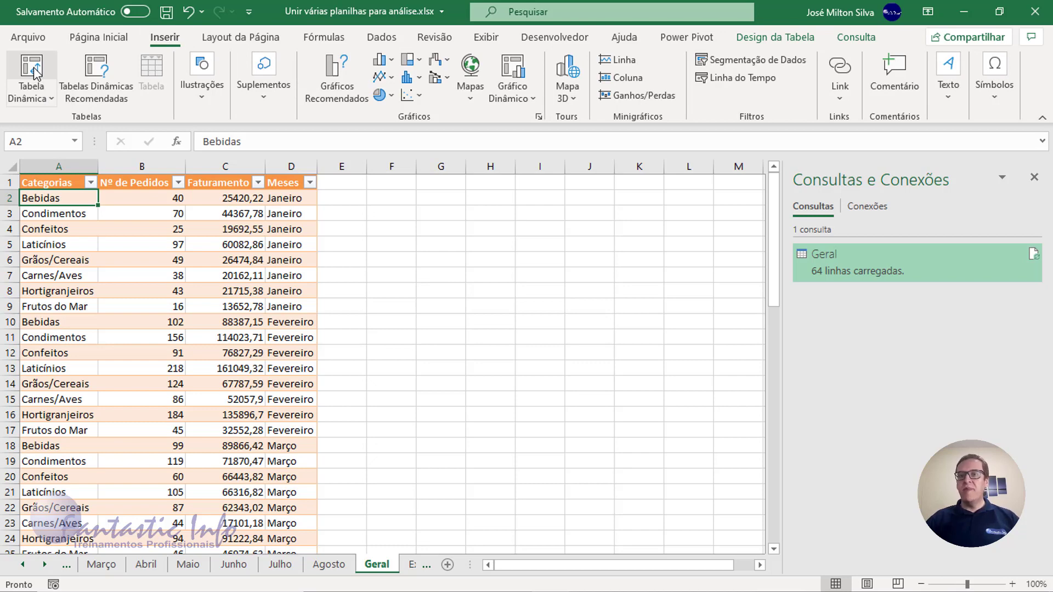
click(35, 71)
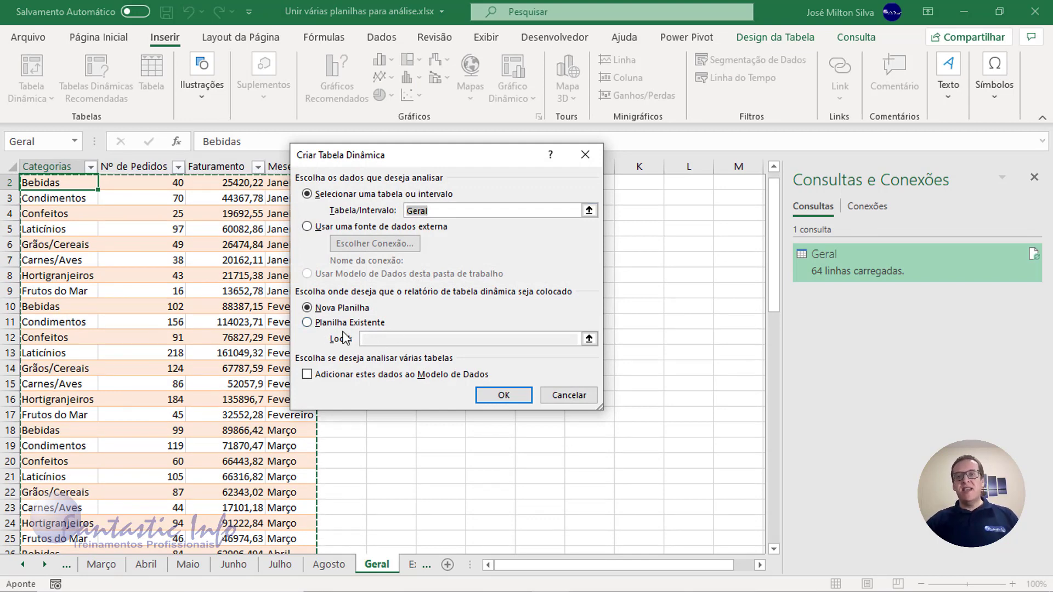
click(363, 324)
click(384, 340)
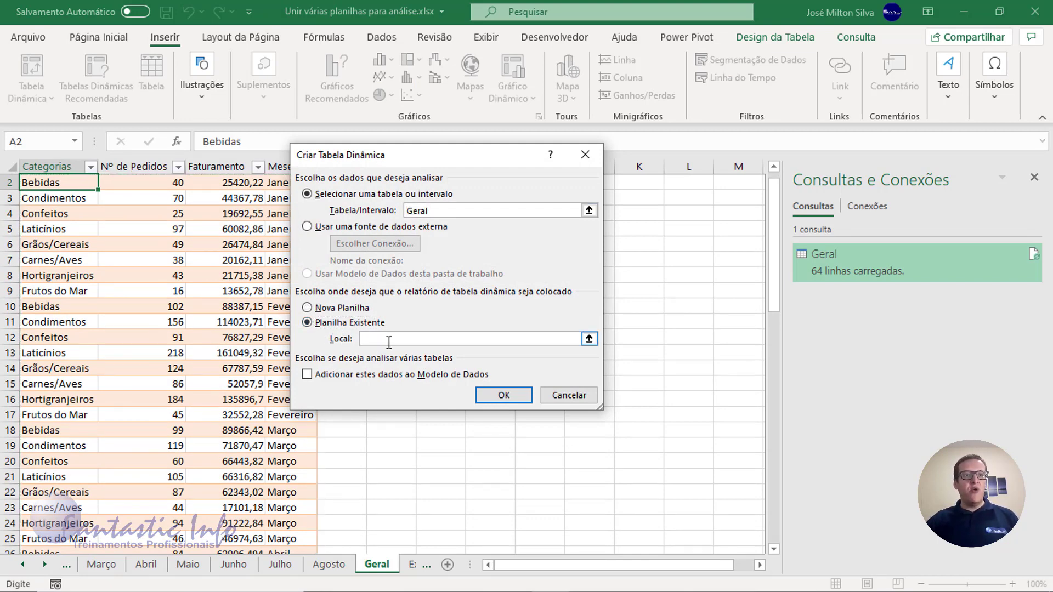
click(413, 565)
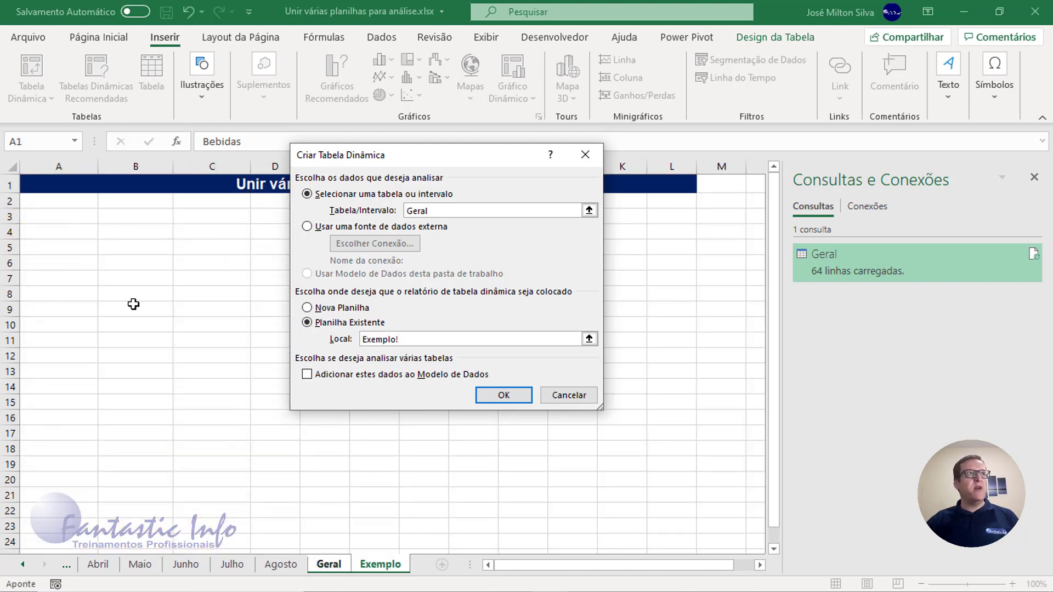
click(70, 232)
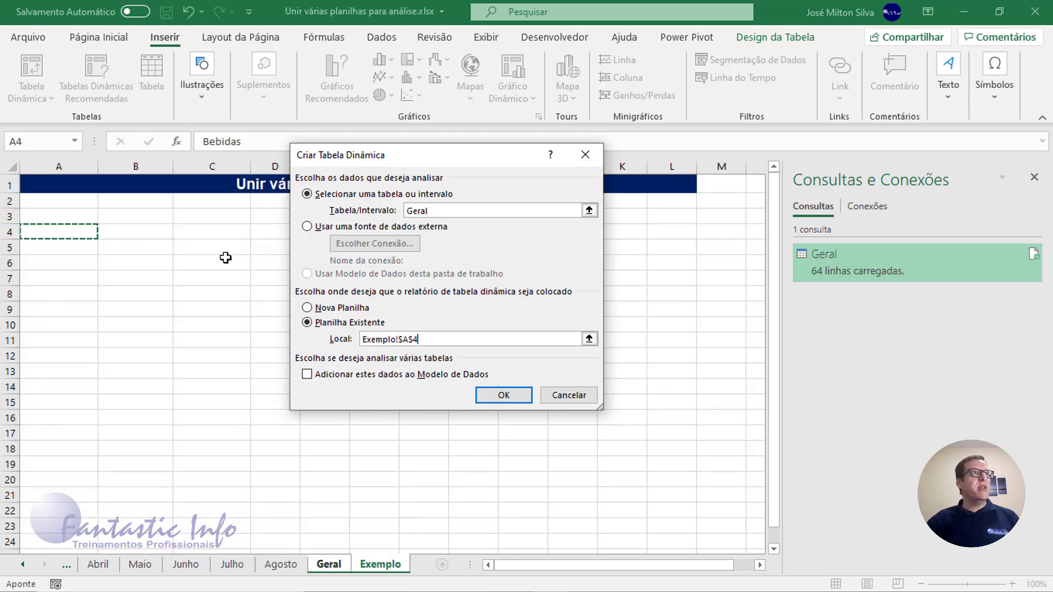
click(147, 233)
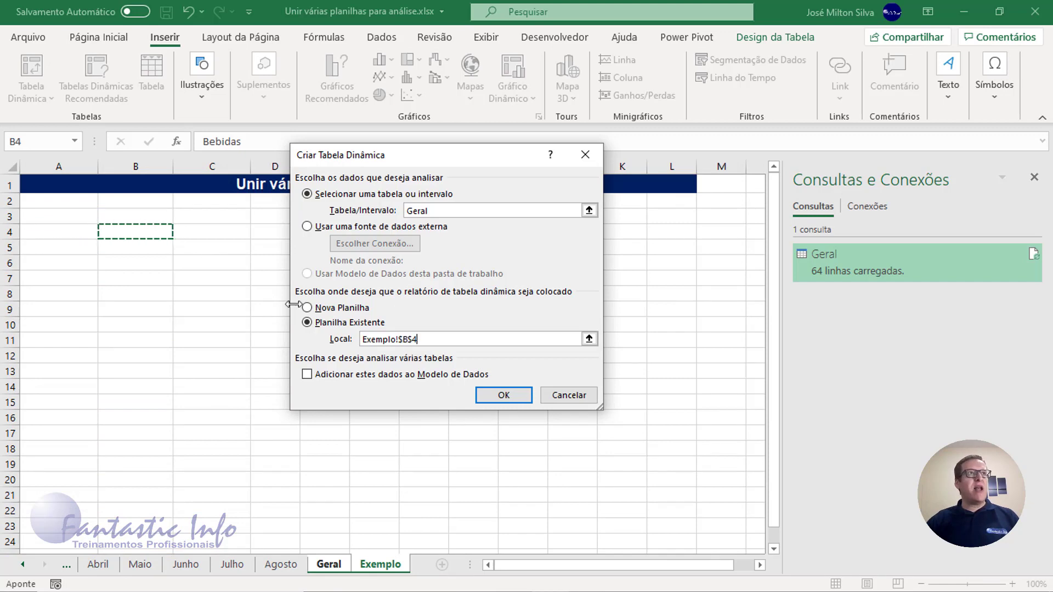
click(503, 396)
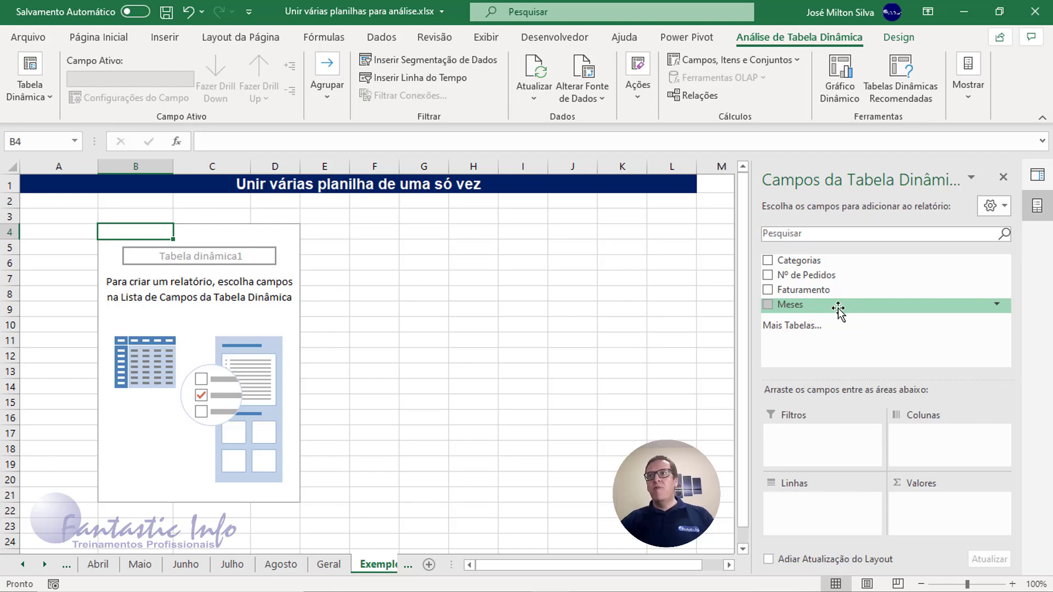
- Summarise the sum of Faturamento by Meses as rows in the pivot table, and apply the accounting format to its values
drag(838, 309, 816, 510)
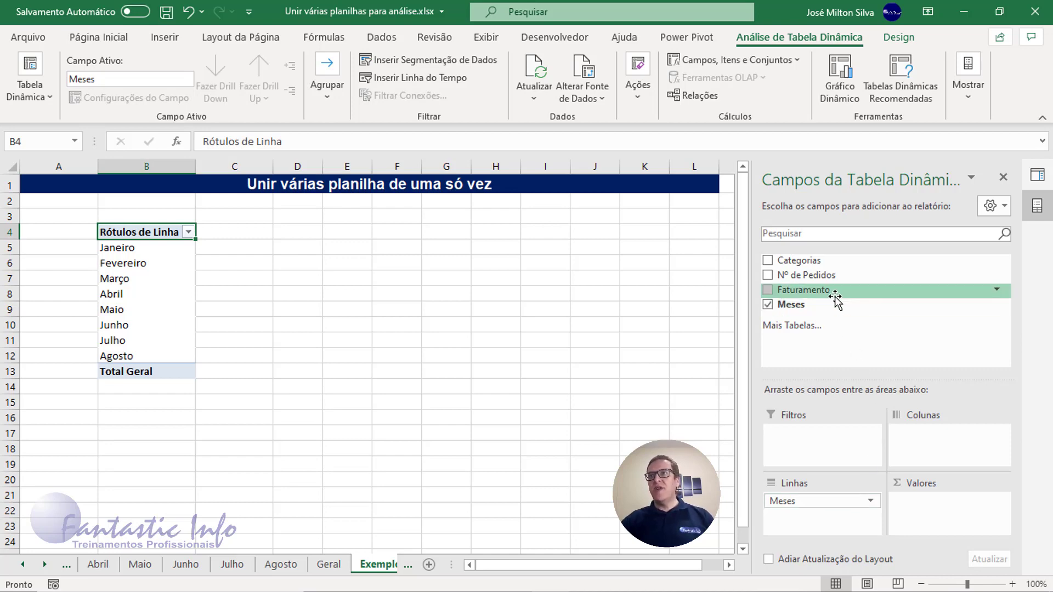
drag(836, 299, 957, 520)
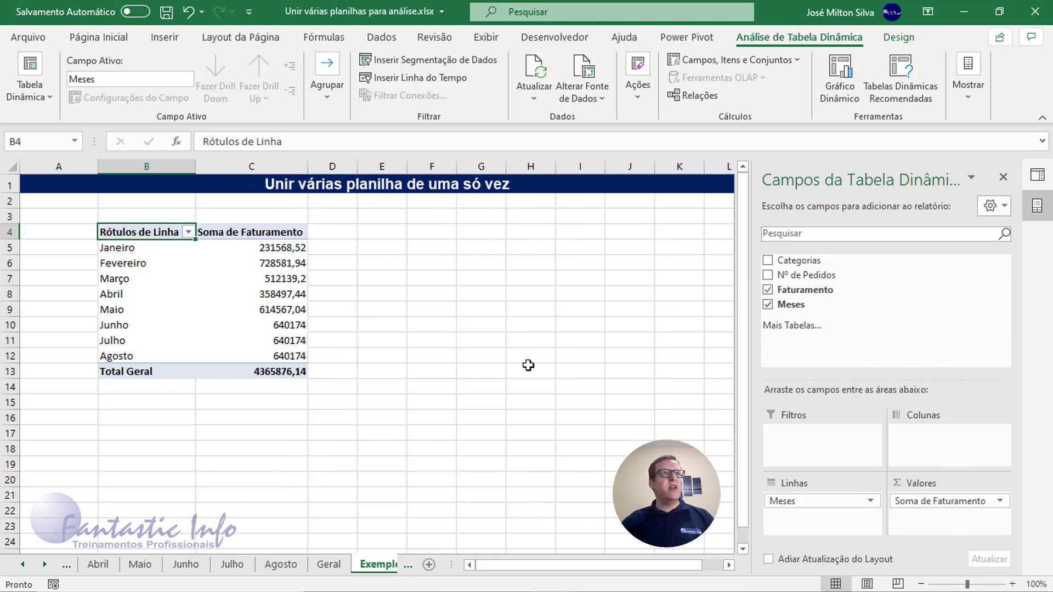
drag(273, 249, 276, 371)
click(125, 39)
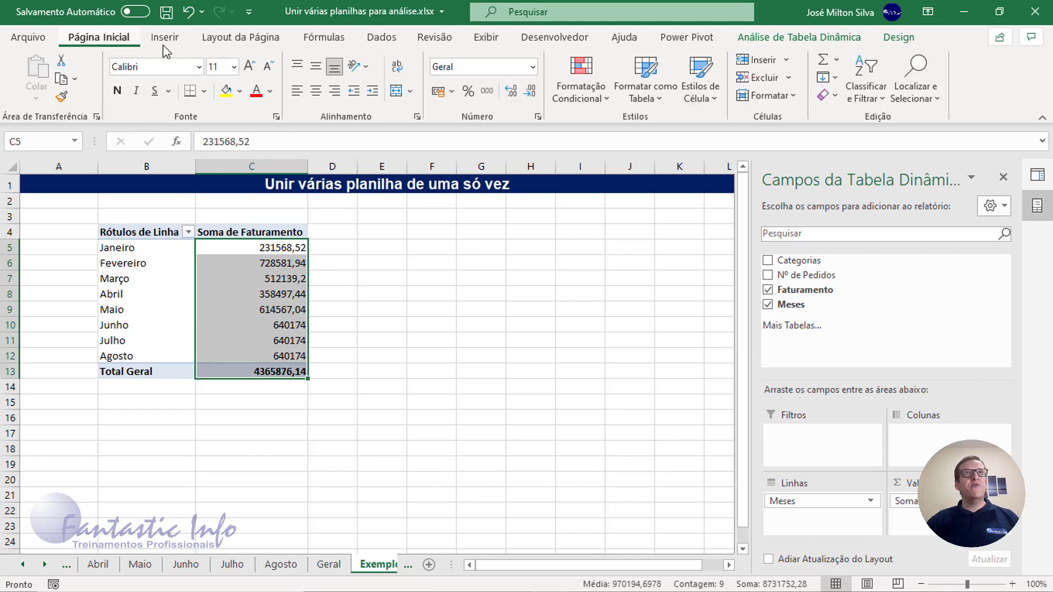
click(436, 92)
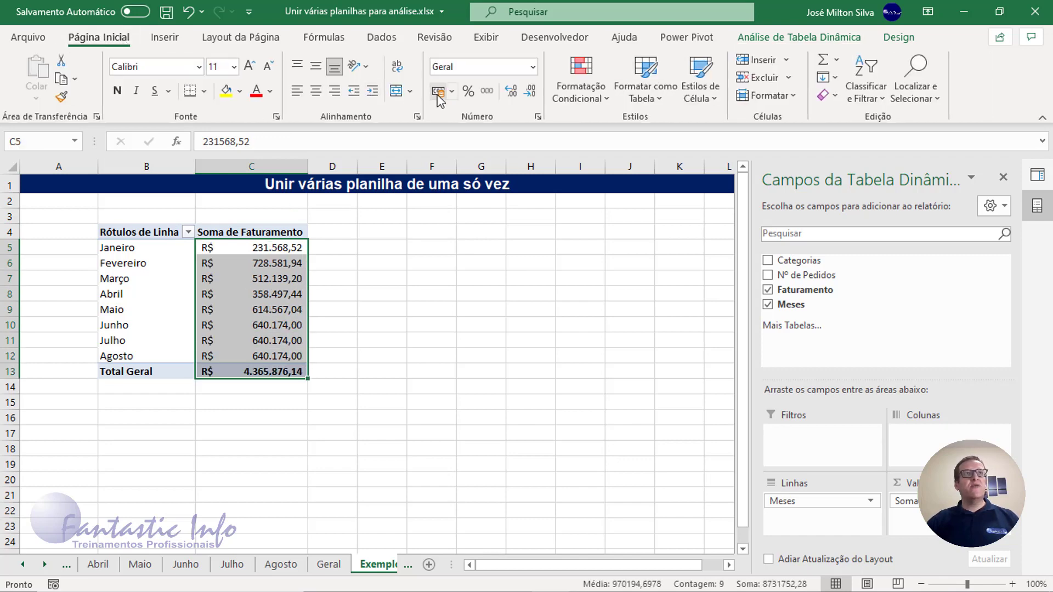
click(169, 374)
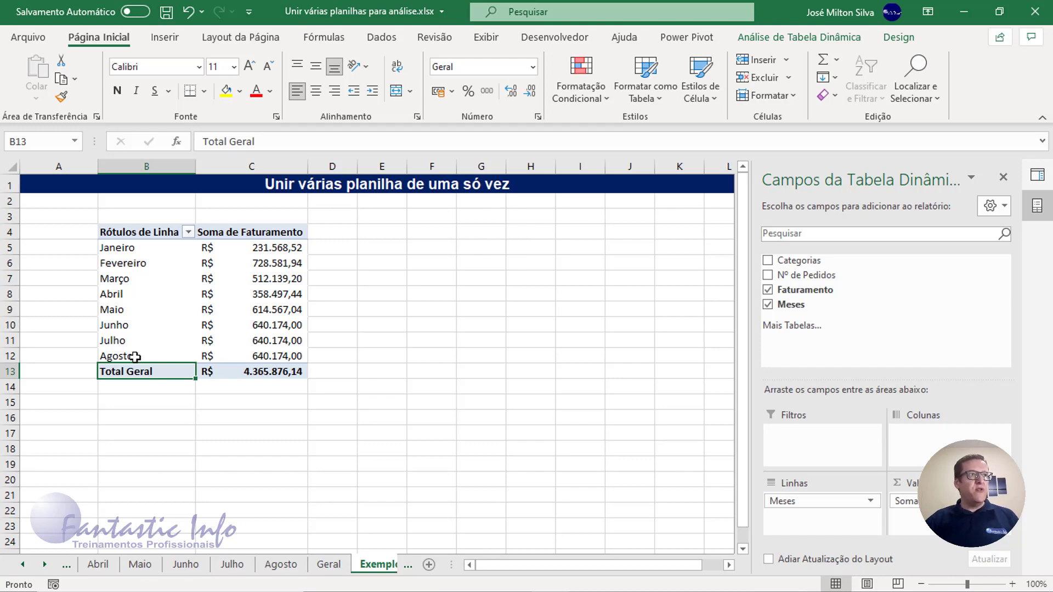
- Create a copy of the Maio worksheet placed before the Geral worksheet
right_click(141, 565)
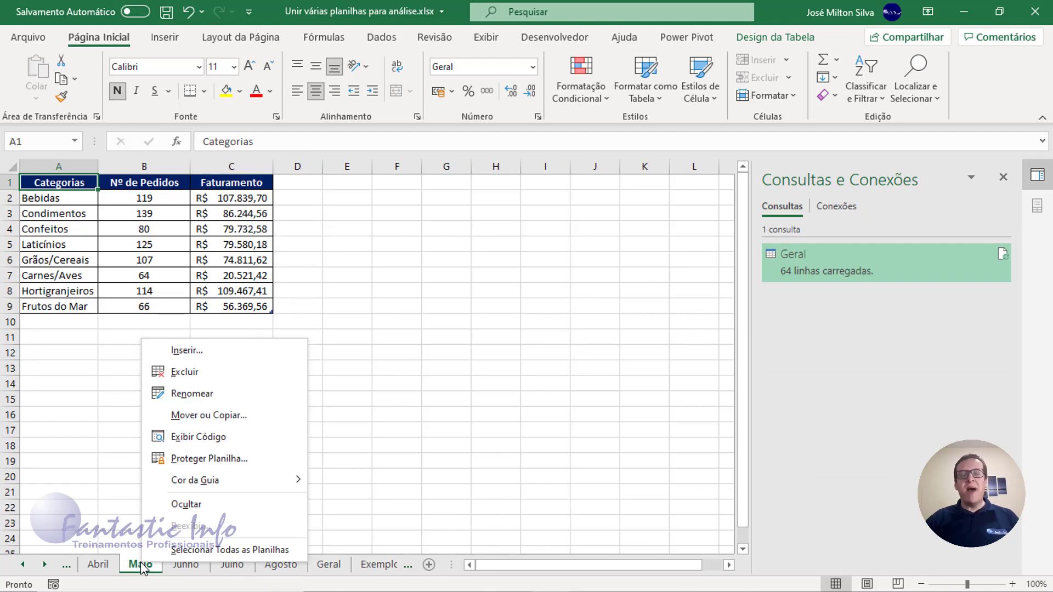
click(217, 416)
click(146, 502)
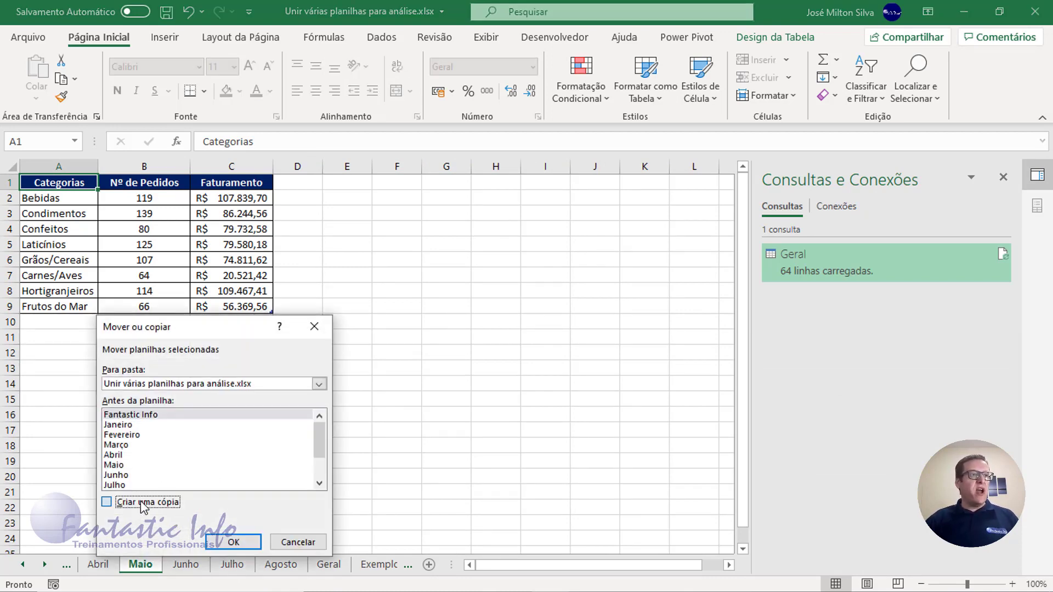
scroll(170, 467, down, 1)
click(122, 470)
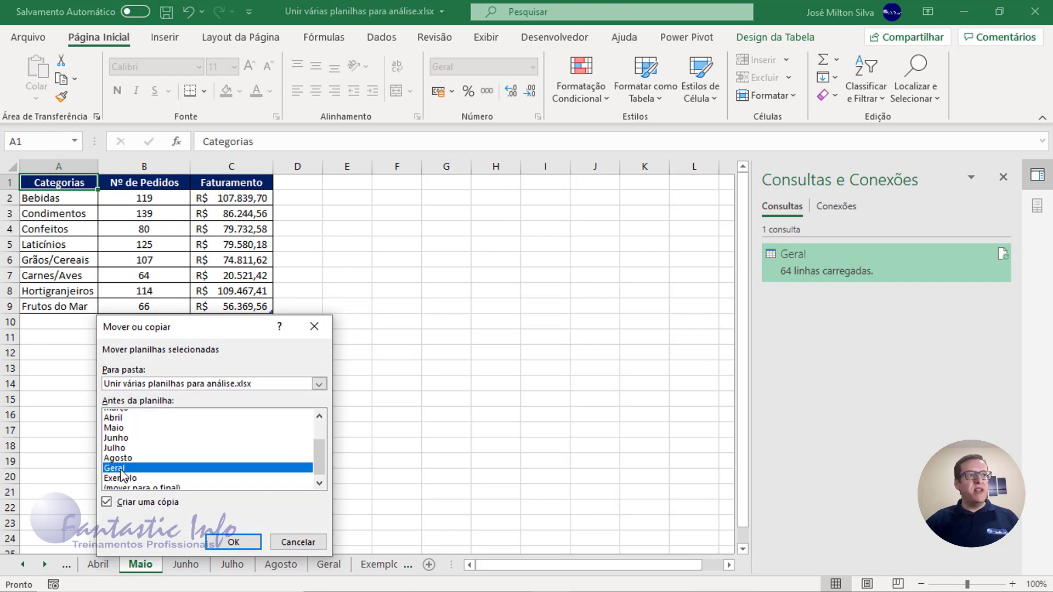
click(233, 542)
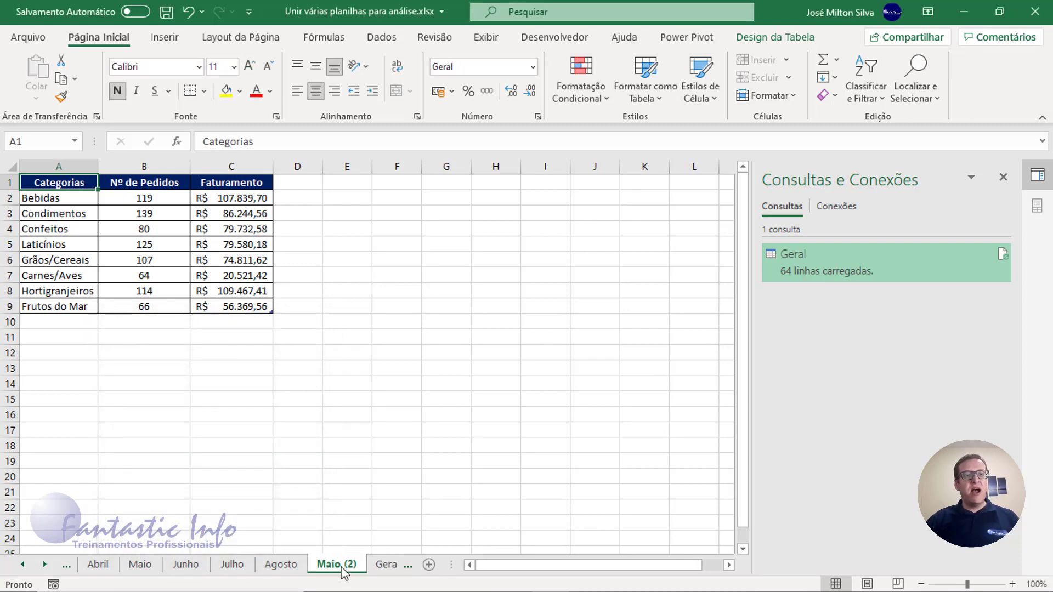
- Rename the copied Maio worksheet as Setembro
double_click(342, 566)
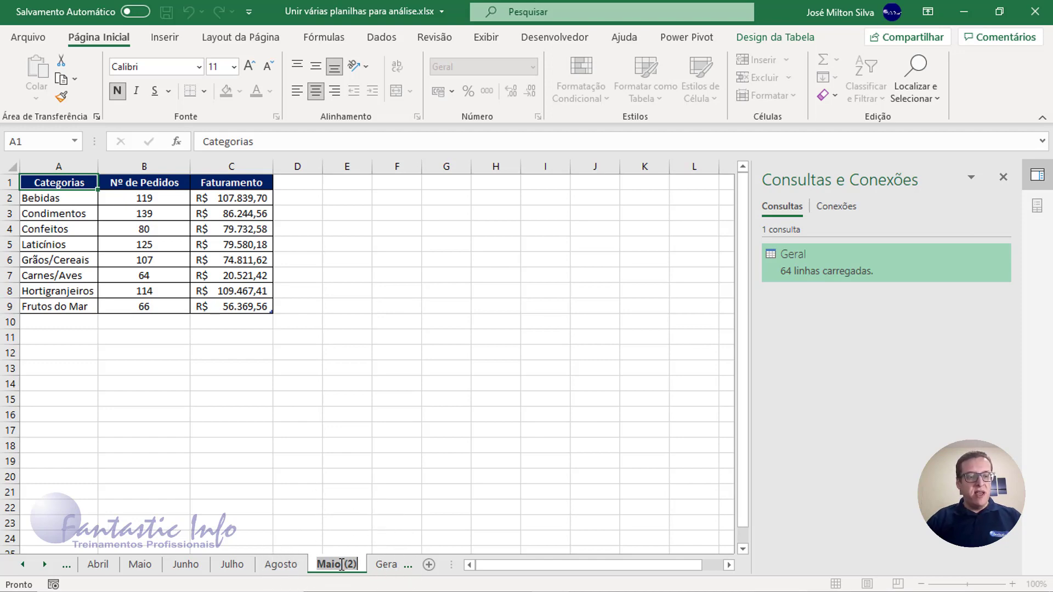
text(Setembro)
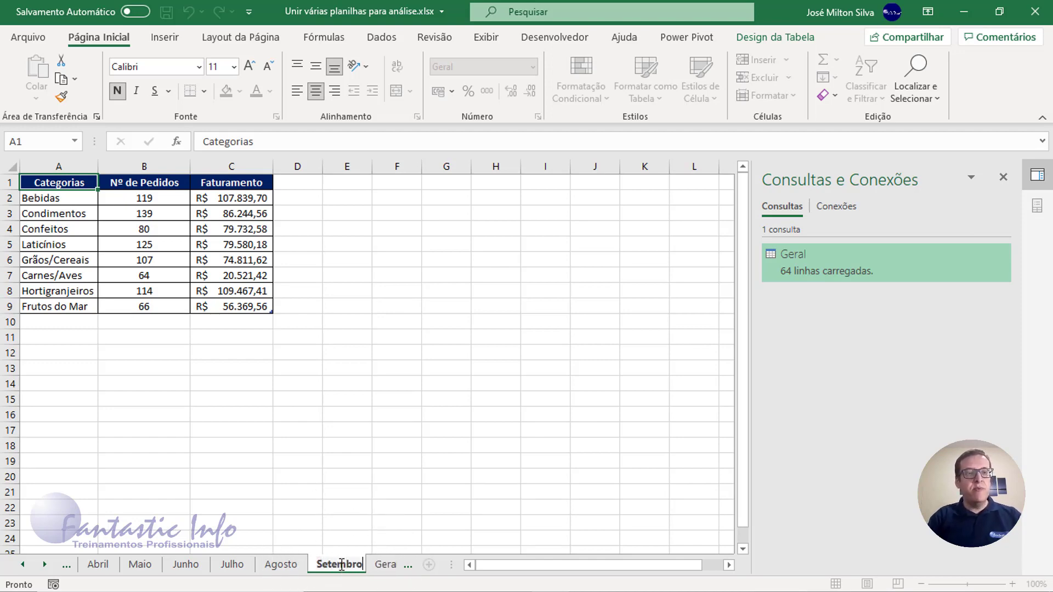
key(Return)
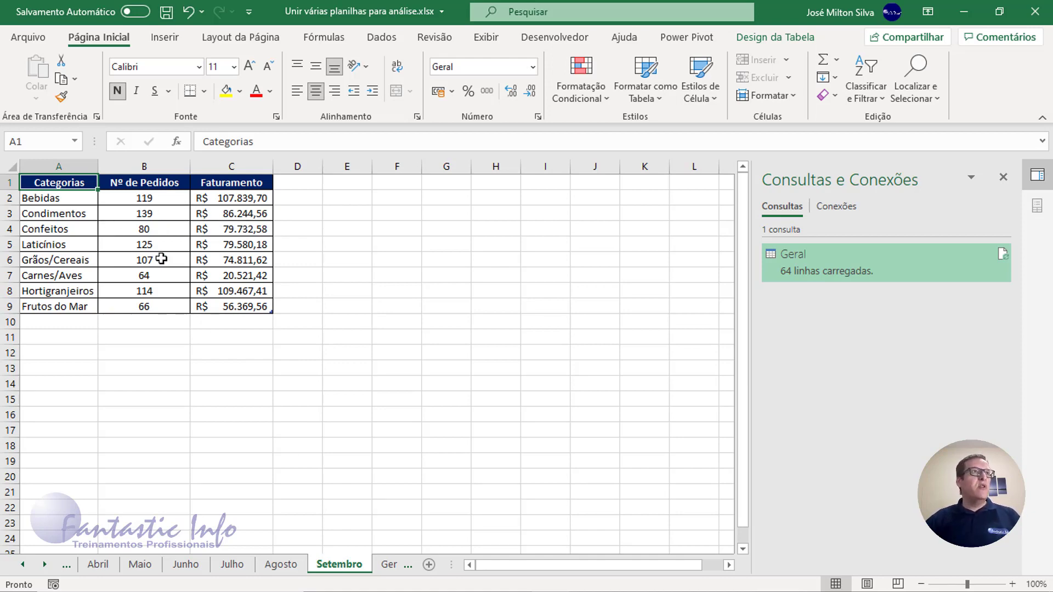
- In the Setembro table's Condimentos row, set Nº de Pedidos to 200 and Faturamento to R$ 92.244,56
click(158, 215)
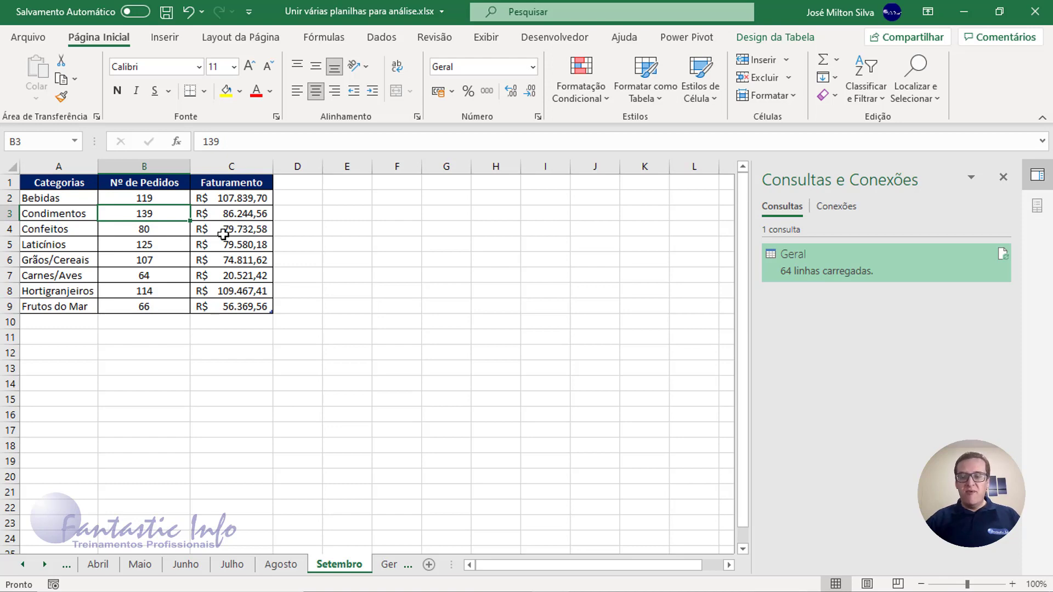
text(200)
key(Tab)
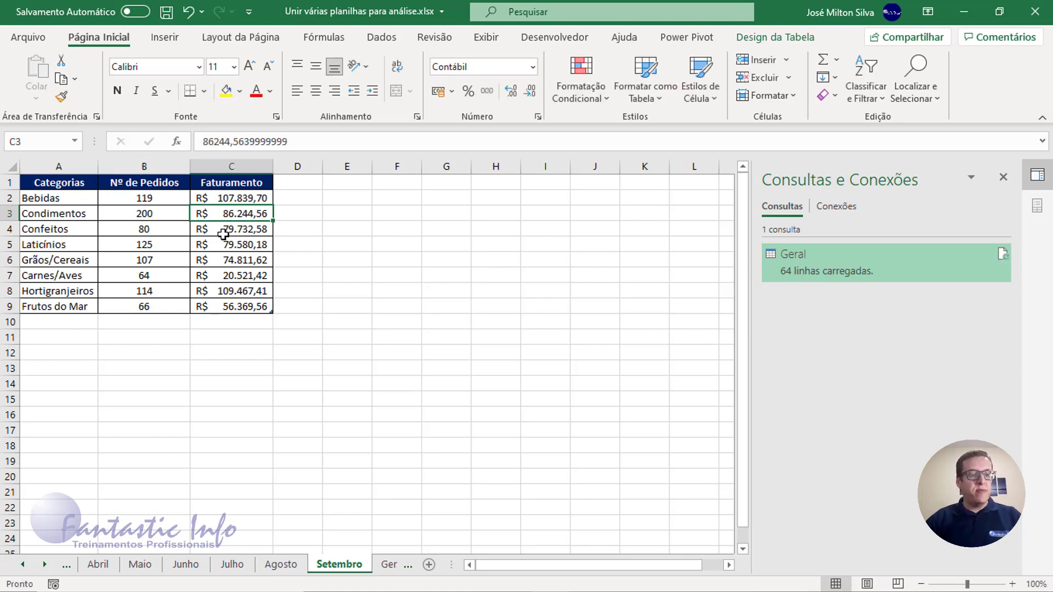
key(F2)
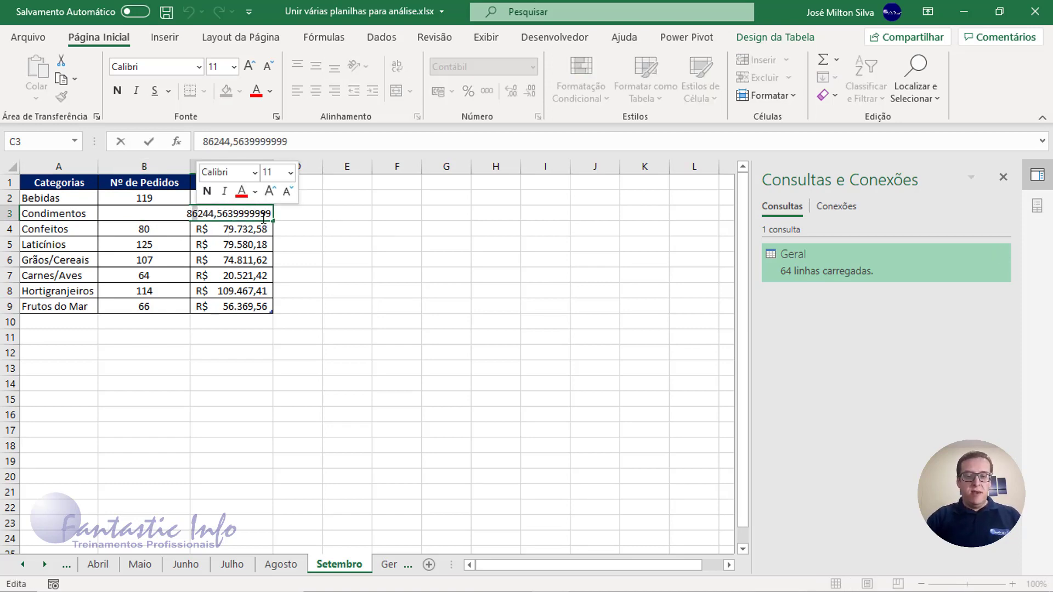
key(BackSpace)
key(BackSpace)
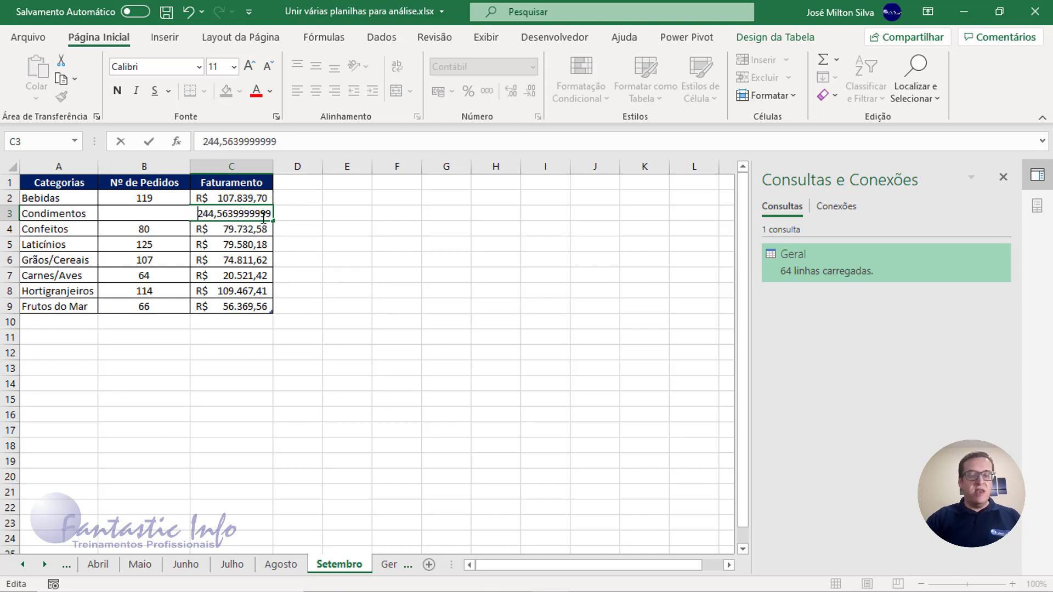
text(92)
key(Return)
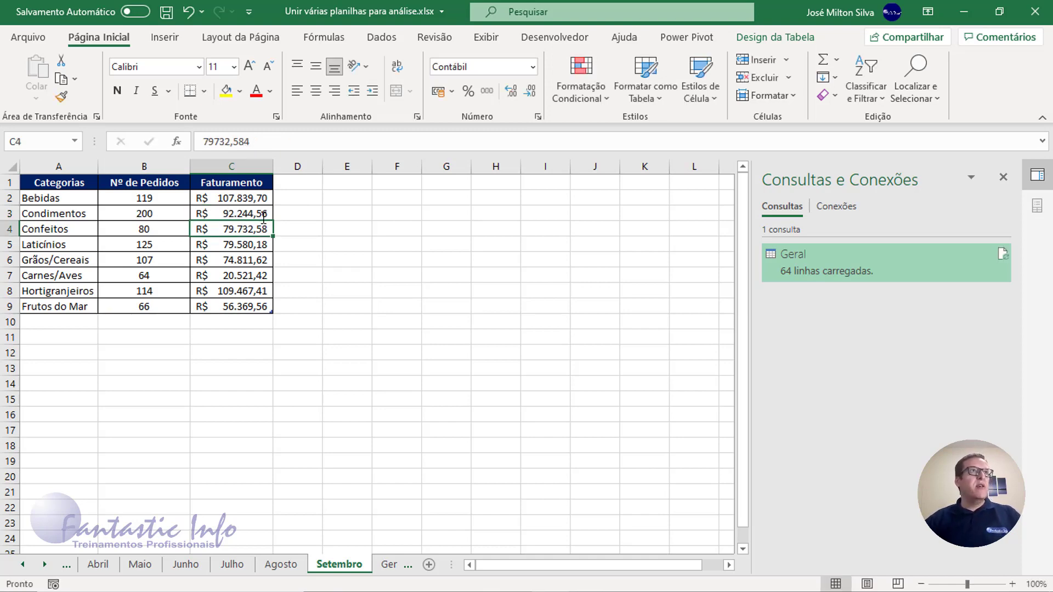
- Rename the table on the Setembro worksheet as Setembro
click(158, 230)
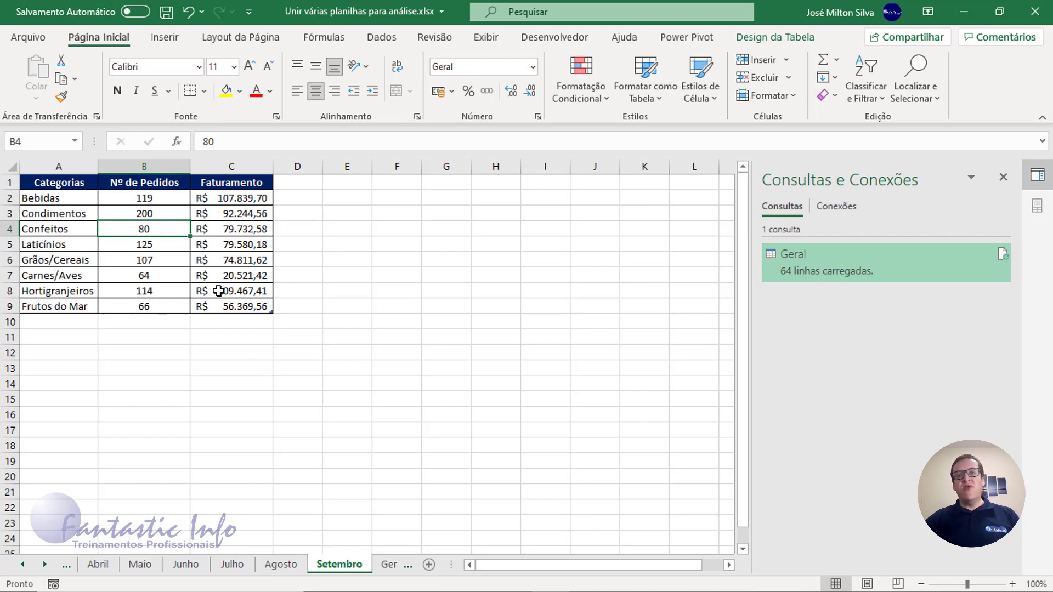
click(775, 37)
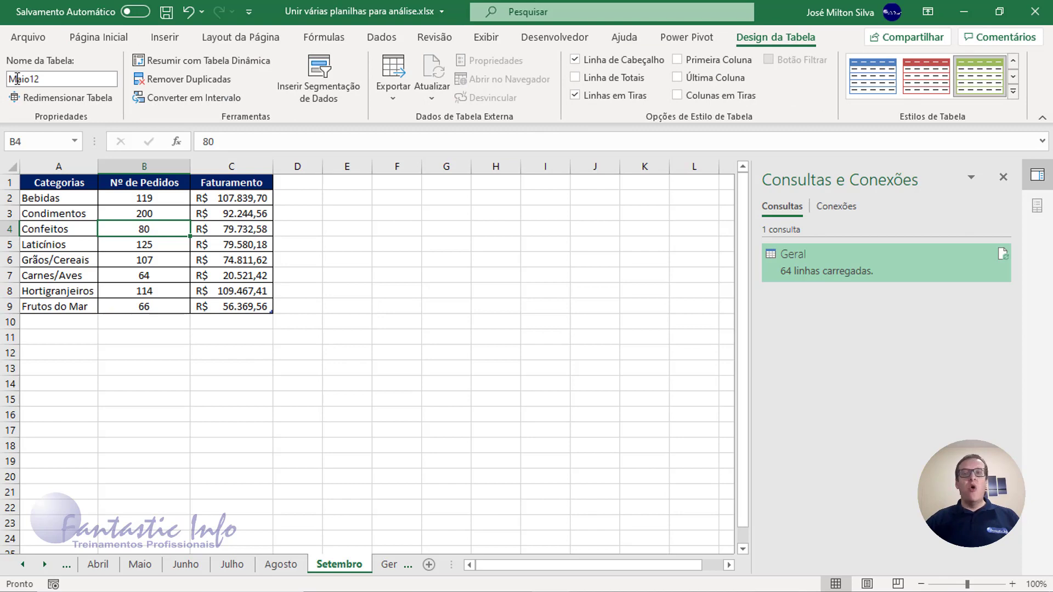
click(37, 79)
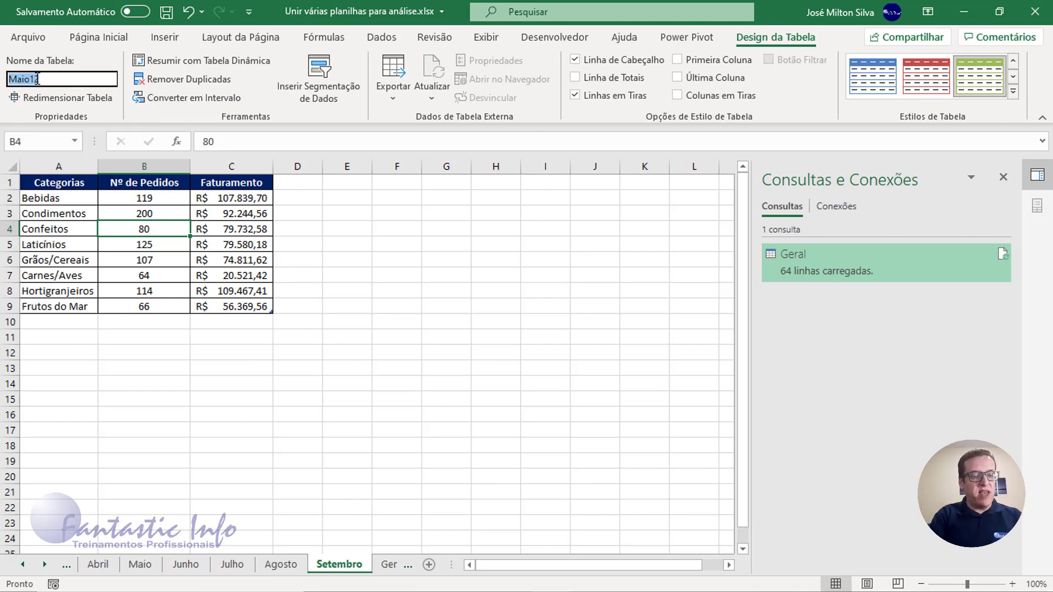
text(Setemb)
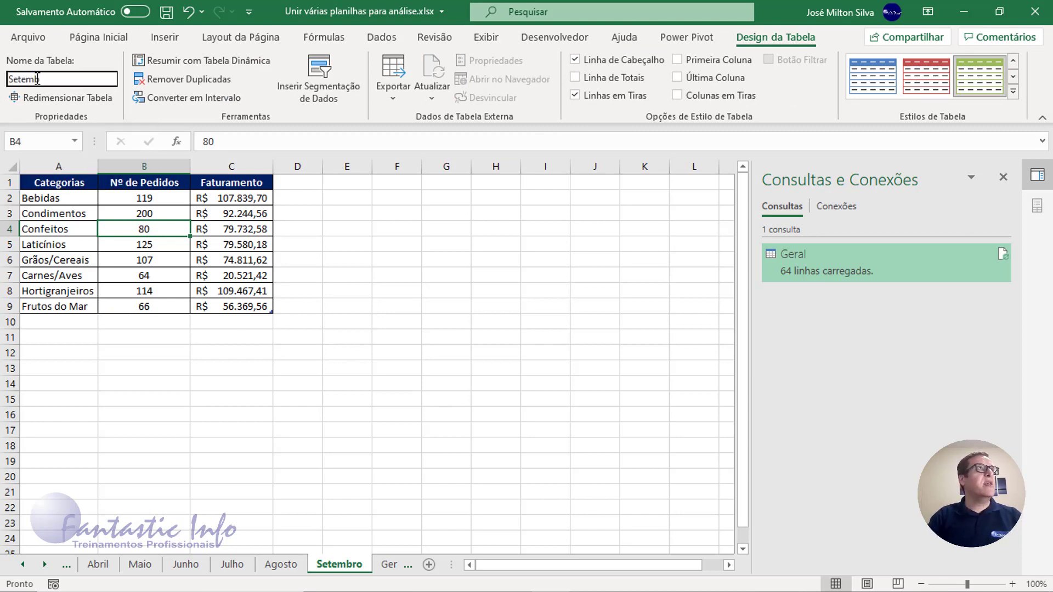
text(ro)
key(Return)
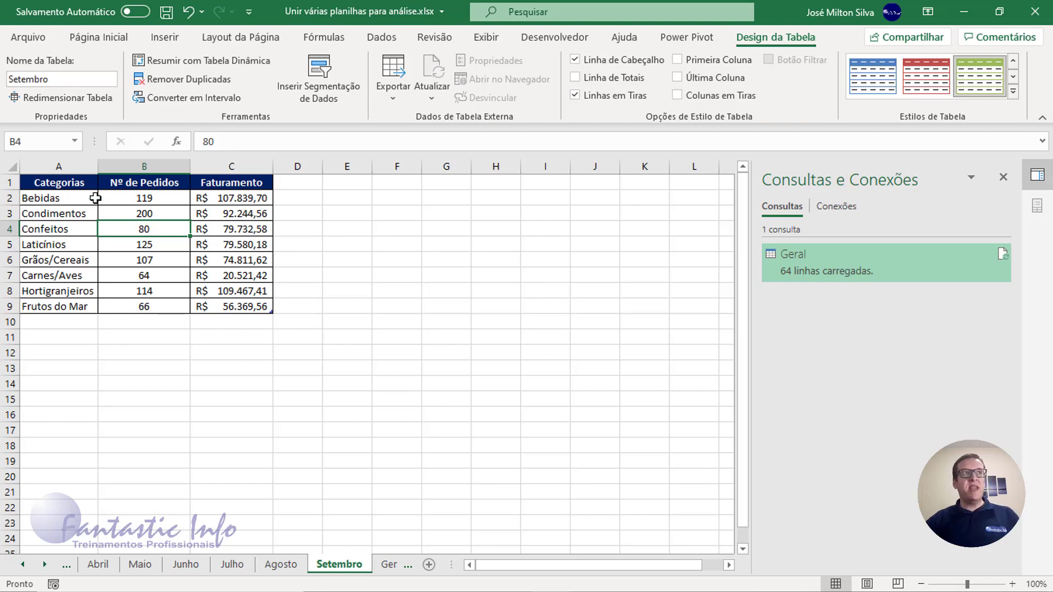
- Refresh all data from the Exemplo worksheet to add Setembro to the pivot table, and check its row
click(388, 565)
key(ctrl+Page_Down)
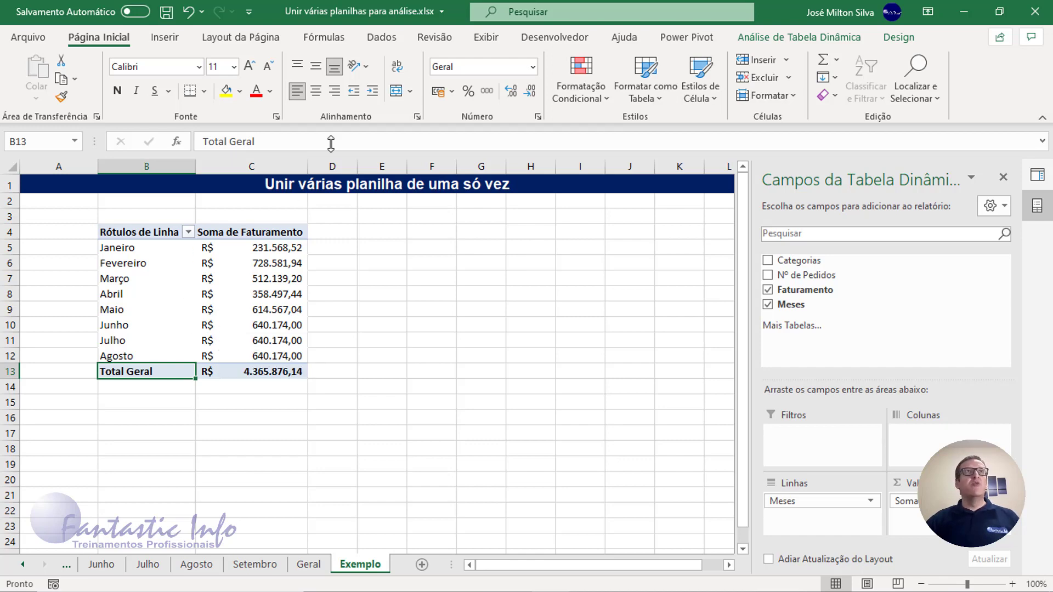
click(384, 37)
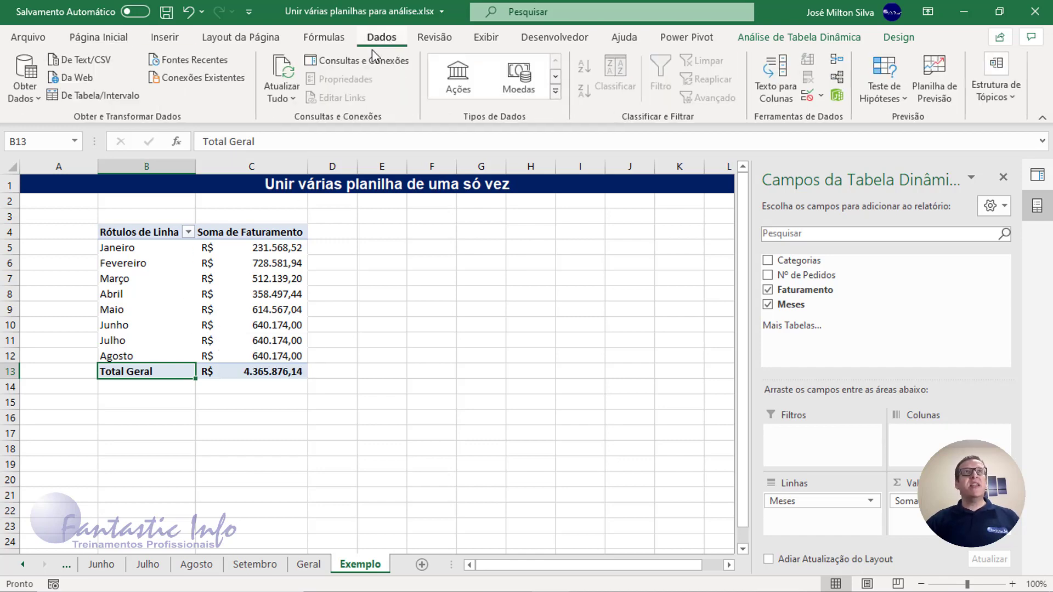
click(289, 77)
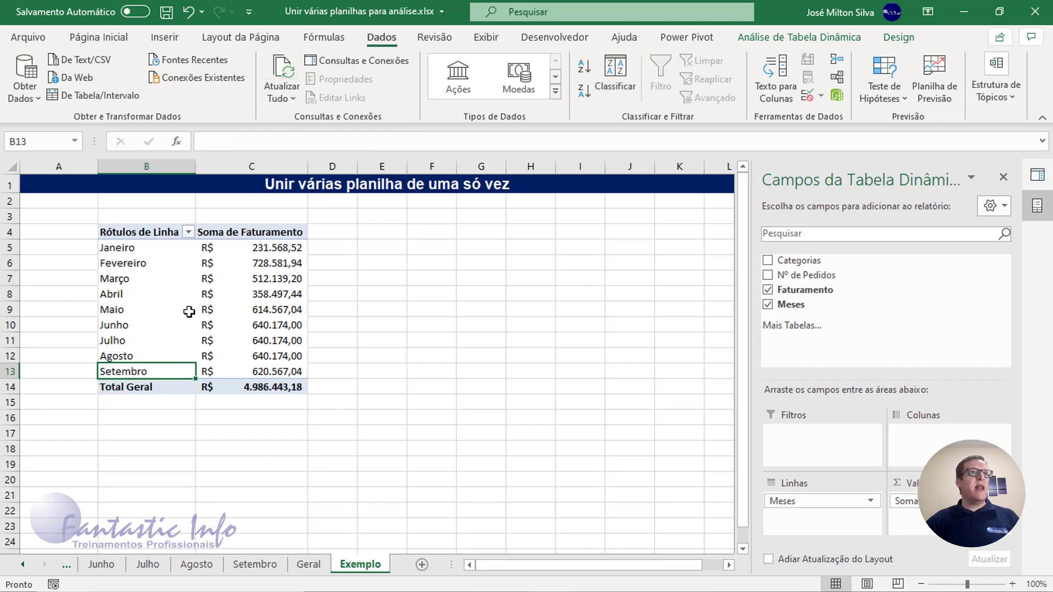
click(128, 365)
drag(158, 371, 269, 373)
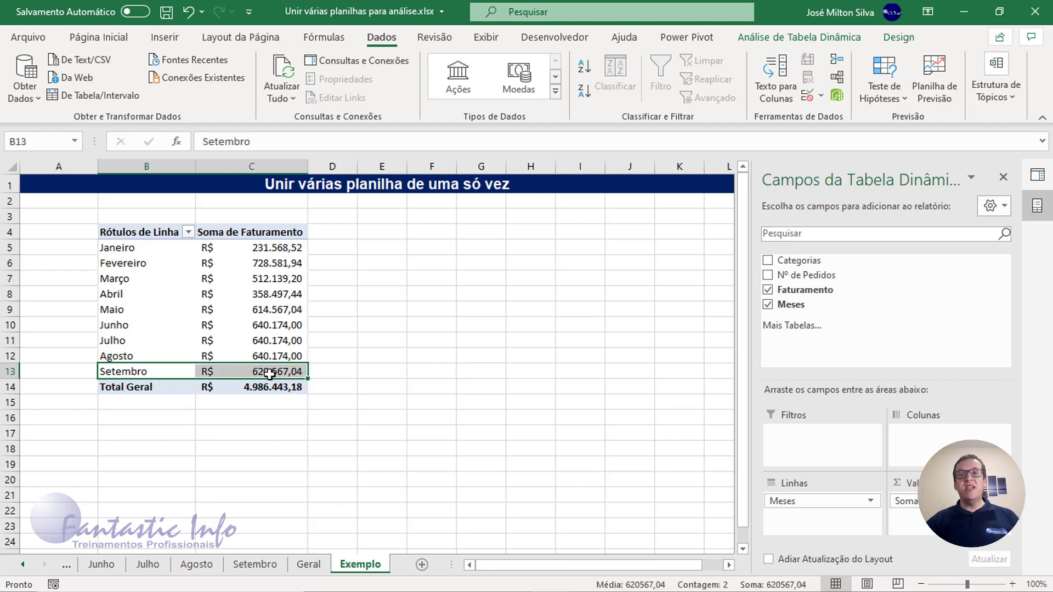